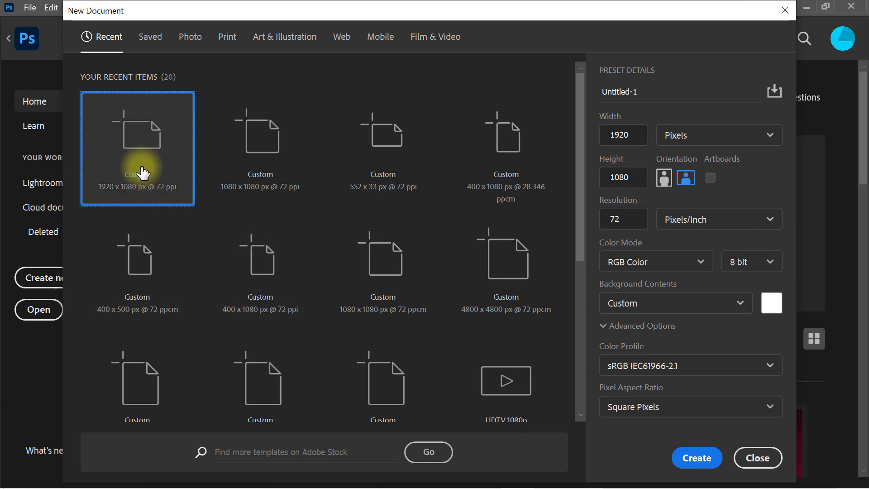
- Create a new 1080 × 1080 px document at 72 pixels/inch in 8-bit RGB Color mode
left_click_drag(637, 138, 602, 136)
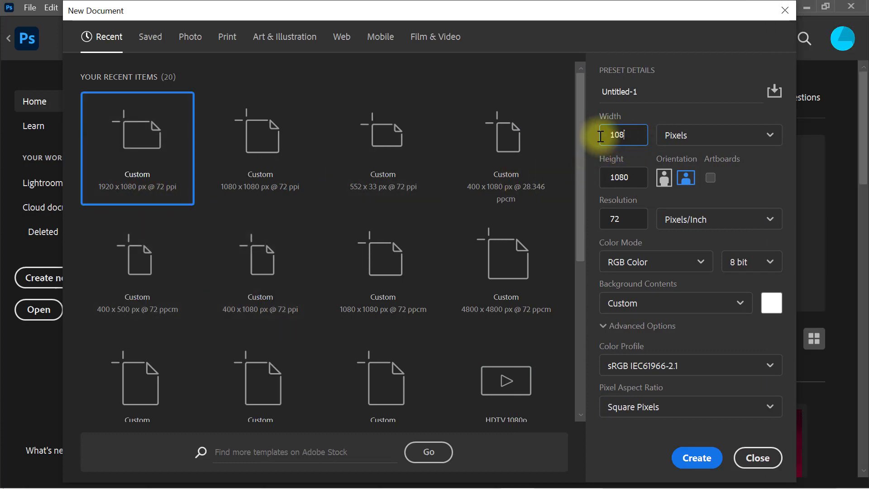
left_click_drag(635, 179, 602, 178)
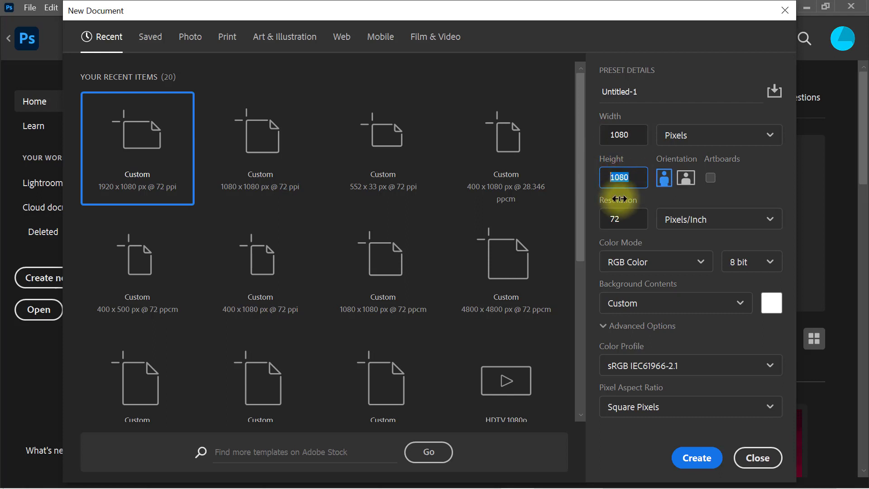
left_click_drag(627, 219, 598, 222)
left_click(652, 262)
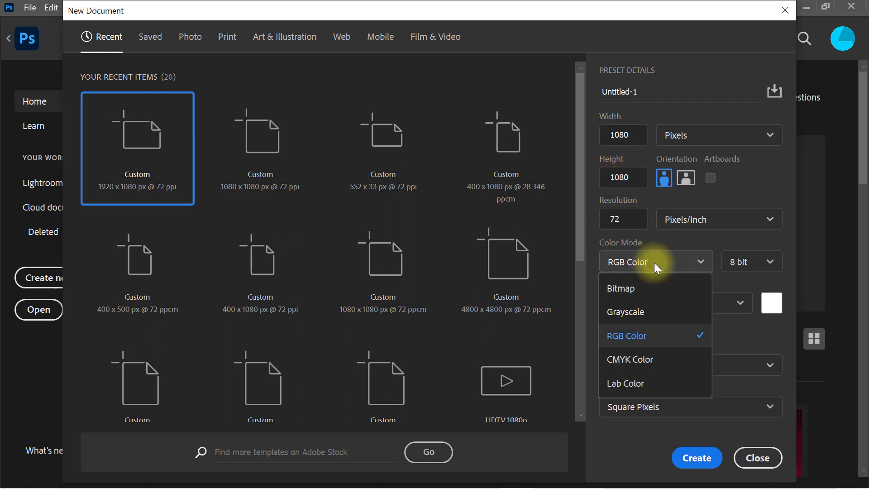
left_click(661, 337)
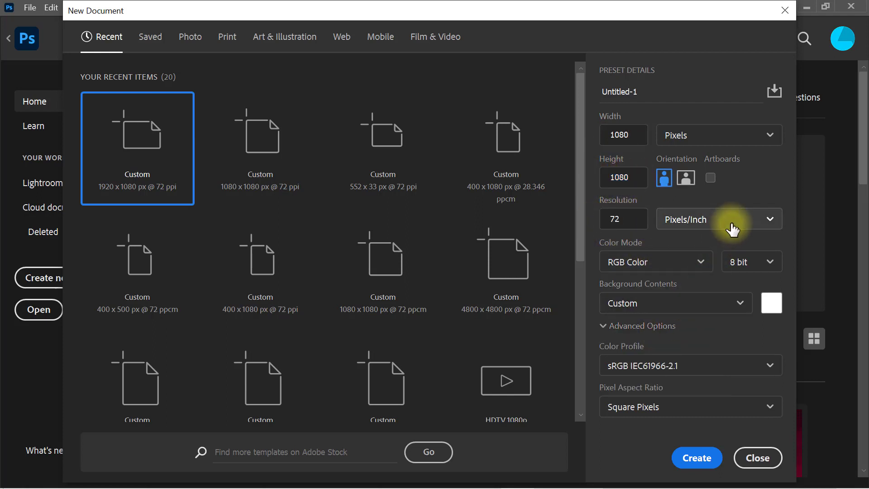
left_click(729, 221)
left_click(728, 249)
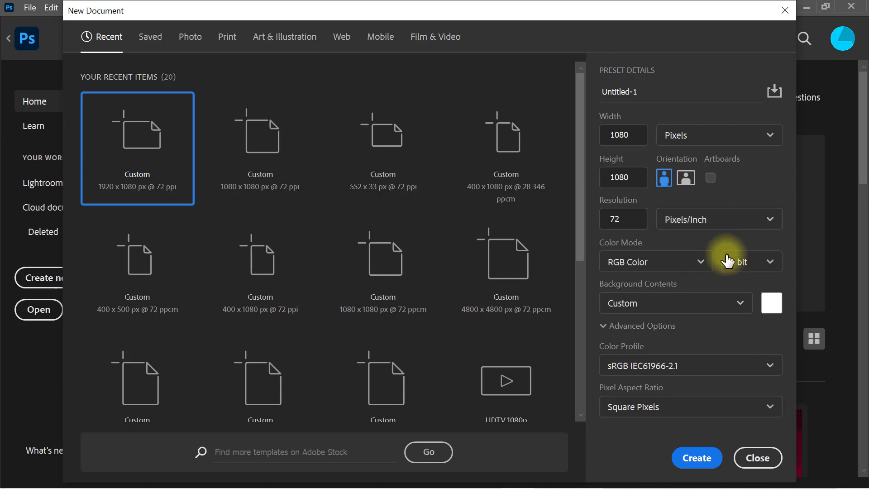
left_click(694, 459)
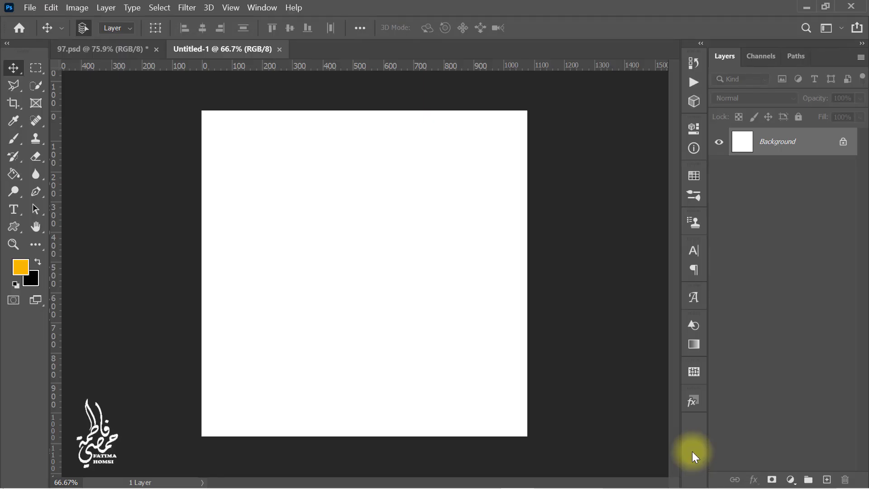
- Draw a square about 77 px wide in the canvas's top-left corner and create guides from its edges
left_click(14, 226)
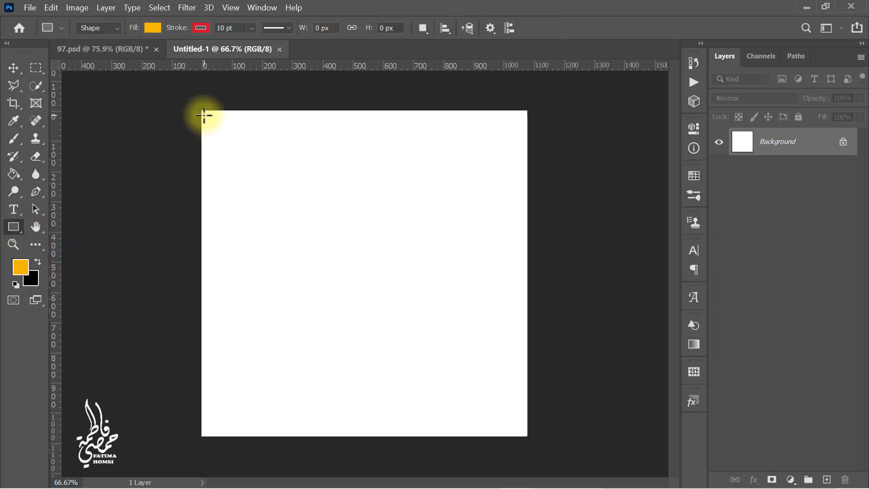
left_click_drag(204, 115, 226, 136)
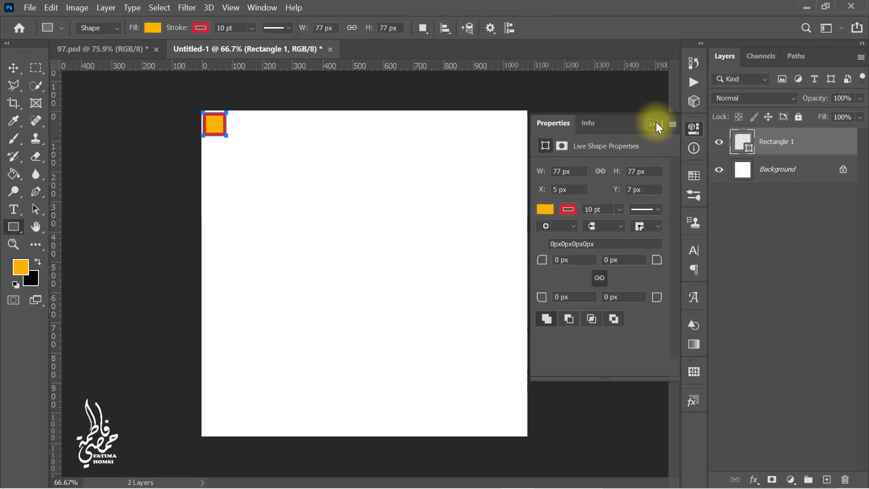
left_click(654, 124)
left_click(35, 209)
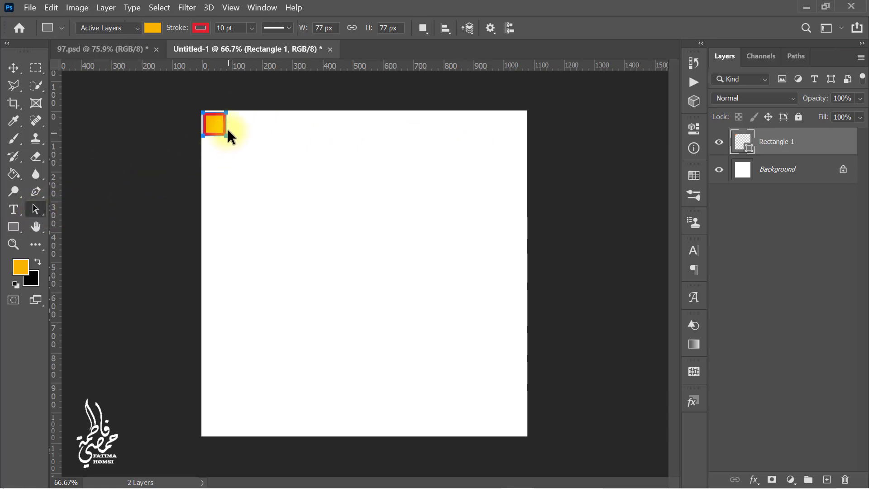
right_click(216, 124)
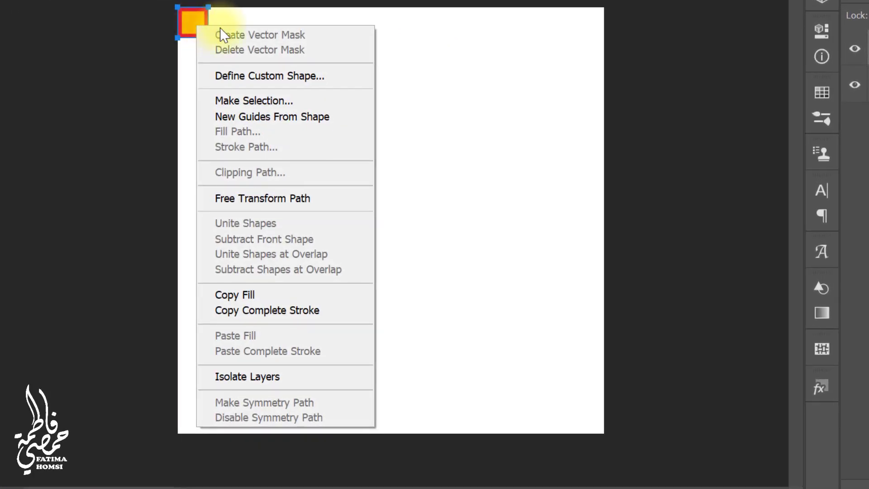
left_click(347, 125)
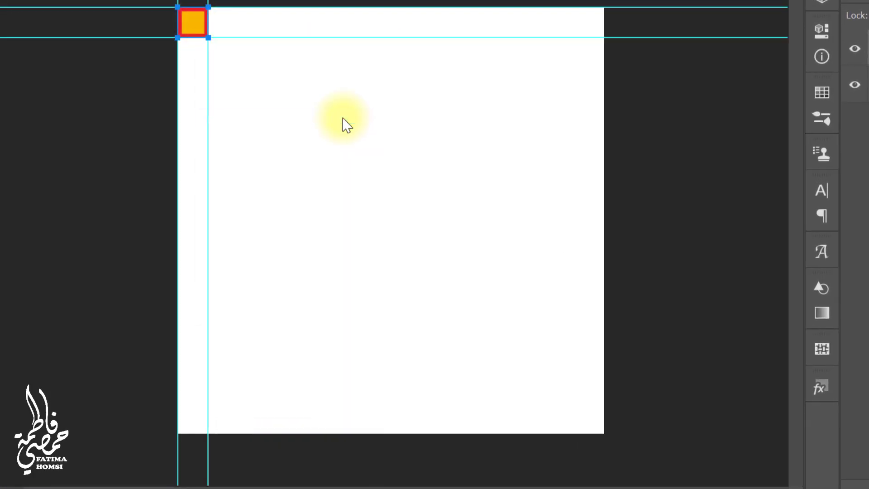
- Move the small square to the canvas's bottom-left and bottom-right corners, creating new guides from the shape at each one
left_click_drag(195, 24, 195, 422)
right_click(196, 422)
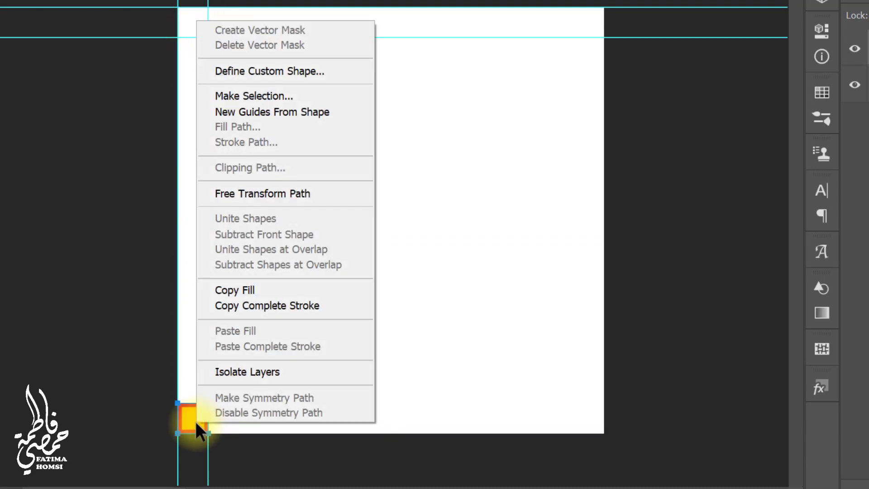
left_click(360, 113)
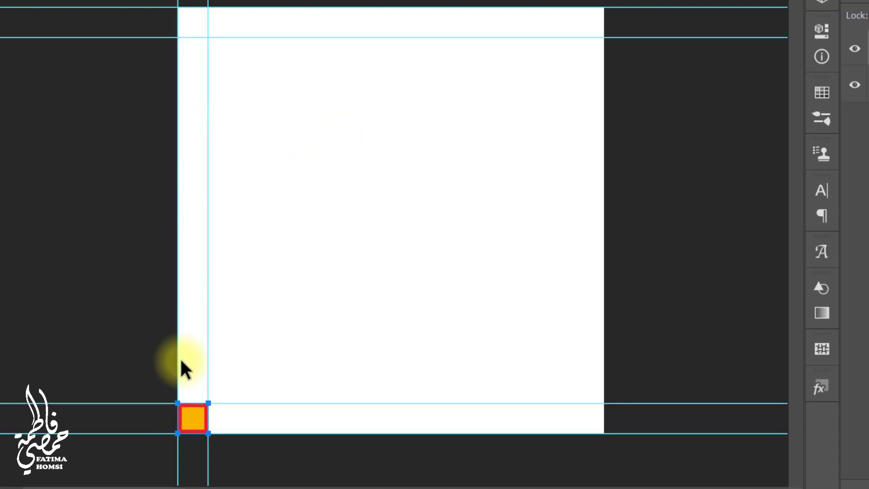
left_click_drag(189, 423, 583, 419)
right_click(583, 417)
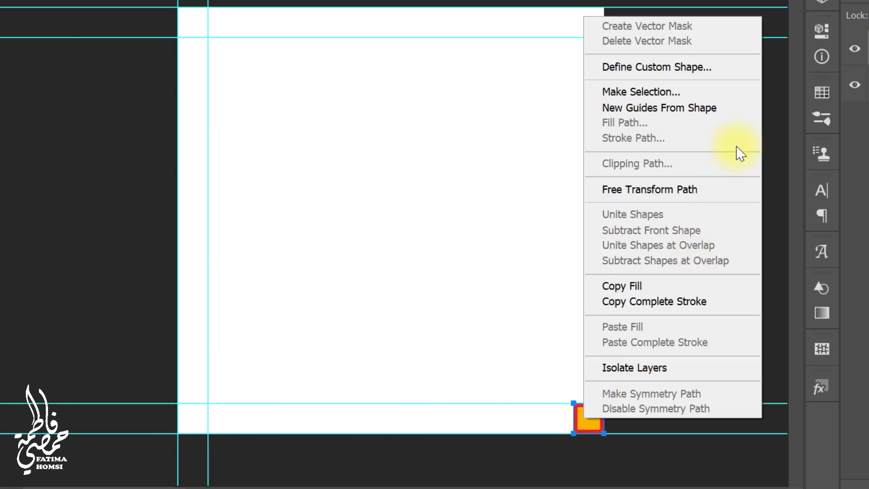
left_click(739, 108)
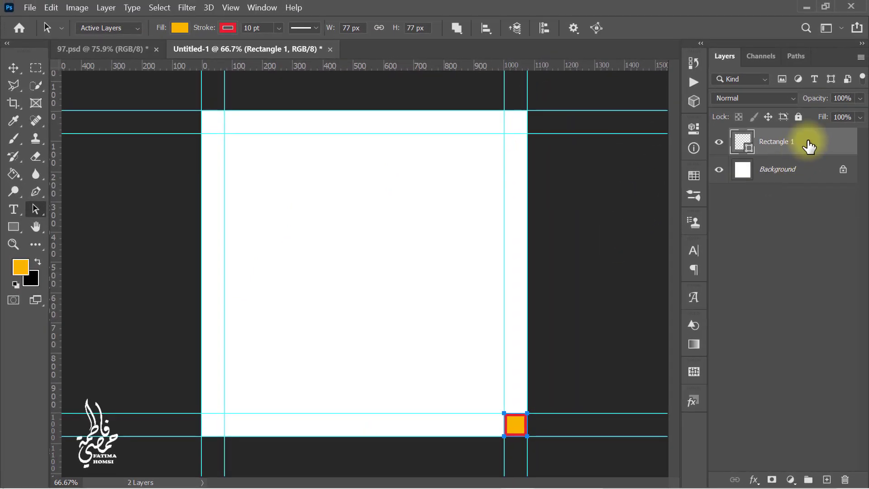
- Delete the small square's layer and draw a 1080 × 1080 px rectangle covering the whole canvas
left_click_drag(810, 145, 845, 479)
key("ctrl+0")
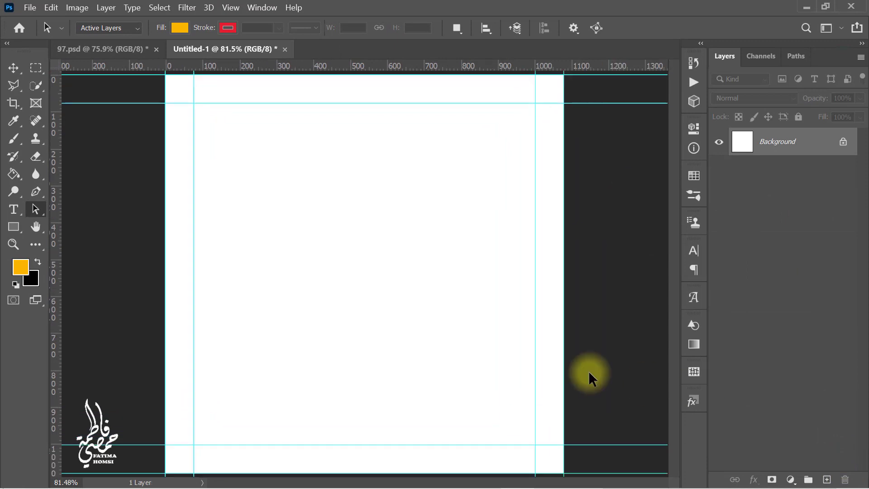
left_click(14, 227)
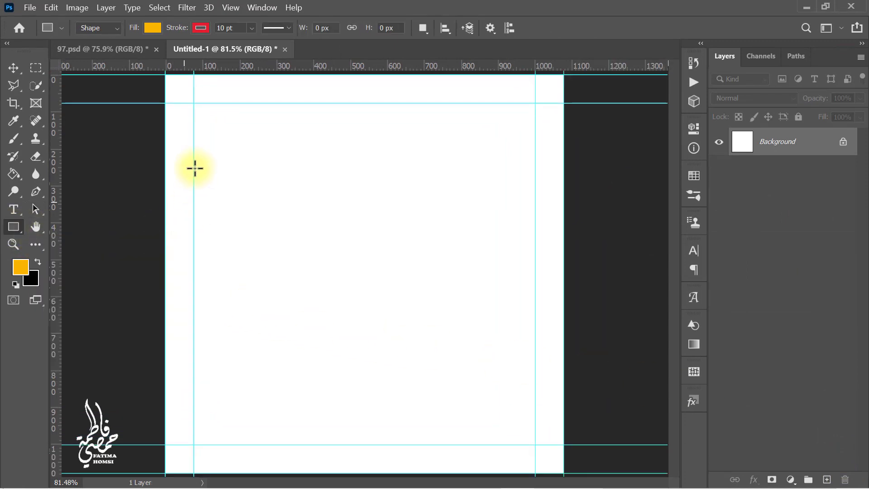
left_click_drag(165, 75, 564, 473)
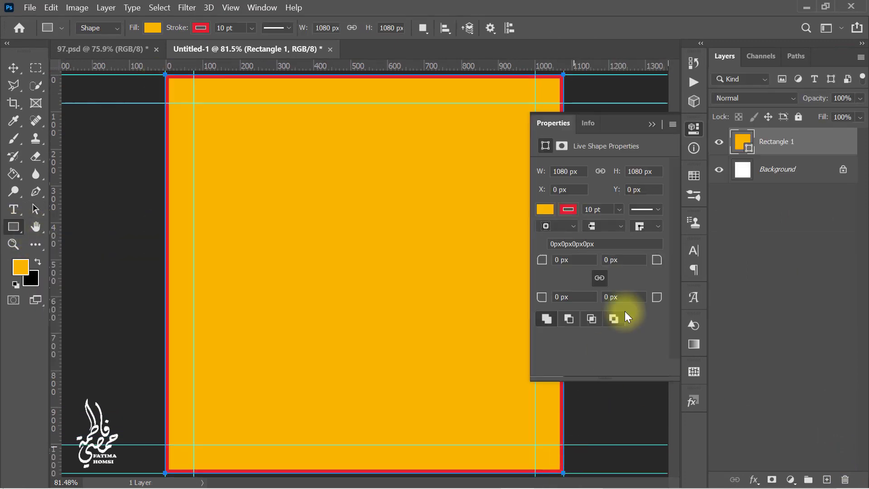
left_click(652, 125)
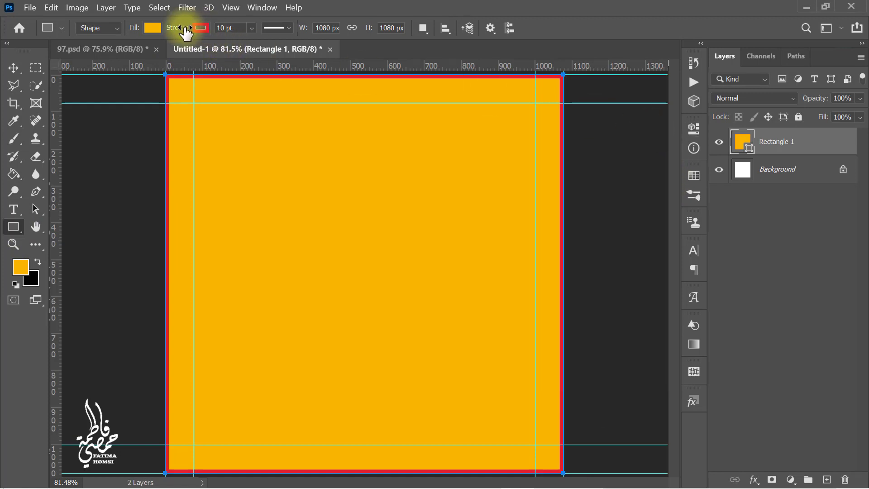
- Set the rectangle's stroke width to 0 pt and change its fill to a gradient
left_click_drag(183, 30, 136, 24)
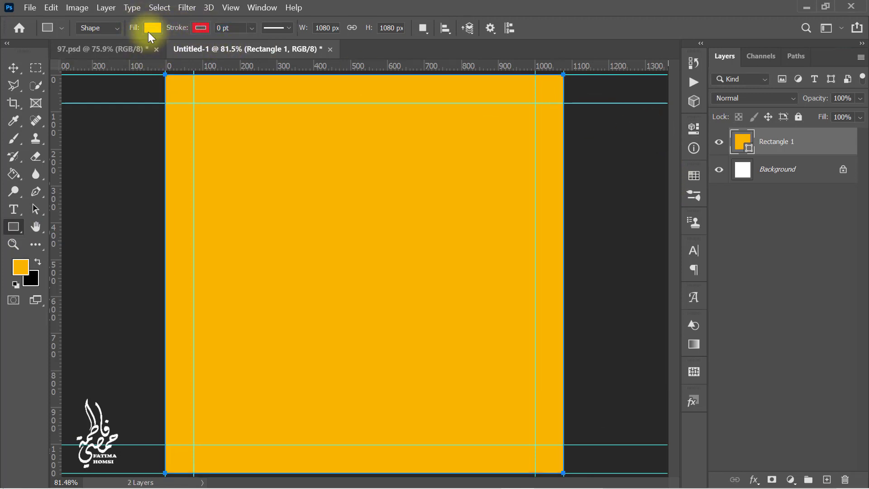
left_click(152, 28)
left_click(121, 53)
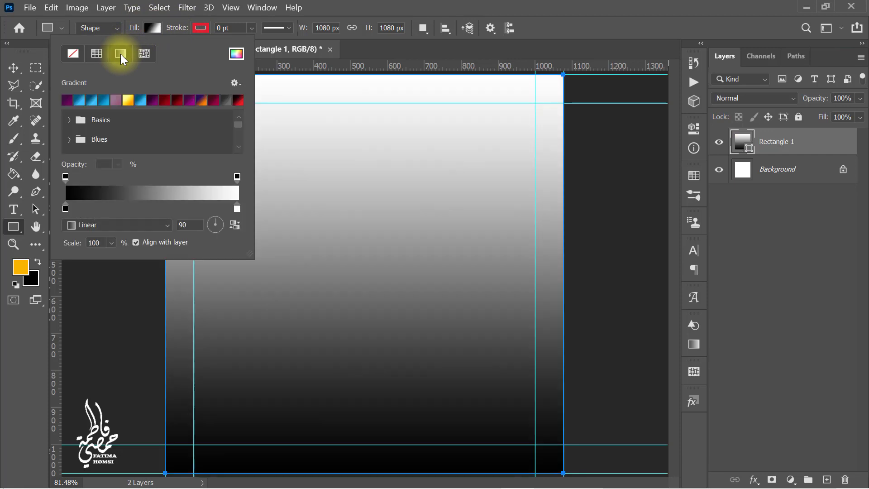
- Color the rectangle's gradient from 01121a at the first stop to 083a52 at the last stop
left_click(118, 194)
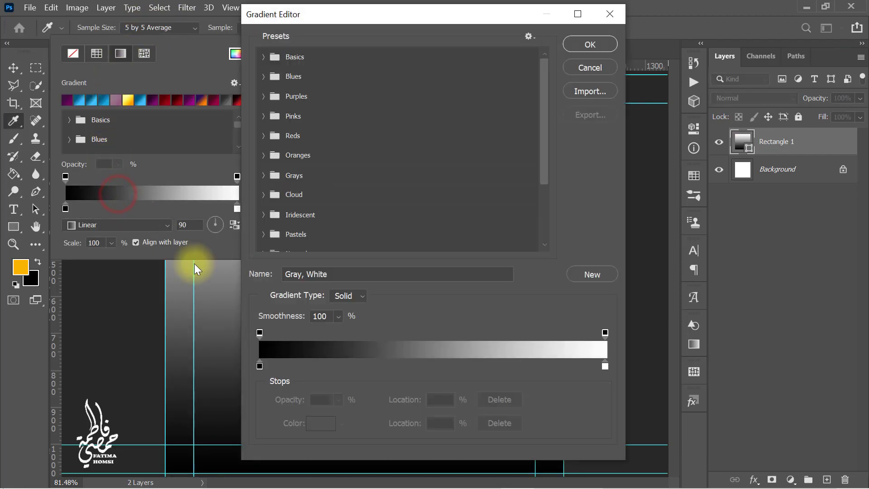
double_click(259, 366)
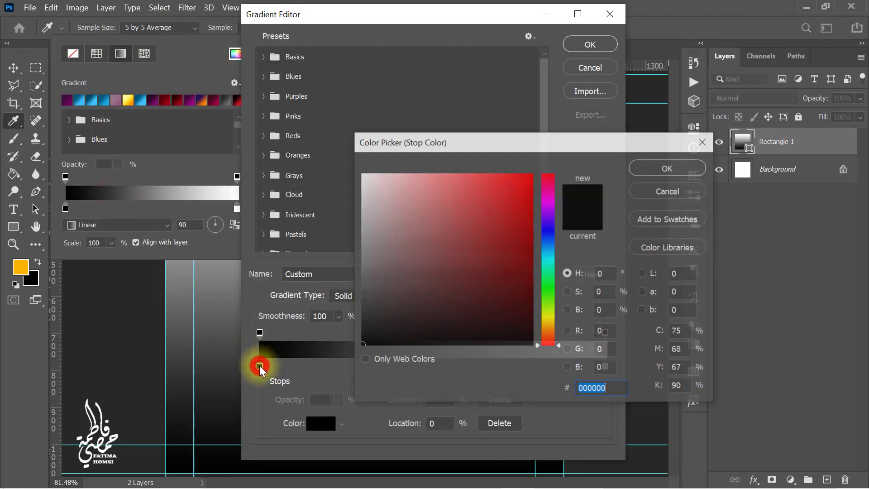
left_click_drag(512, 144, 405, 40)
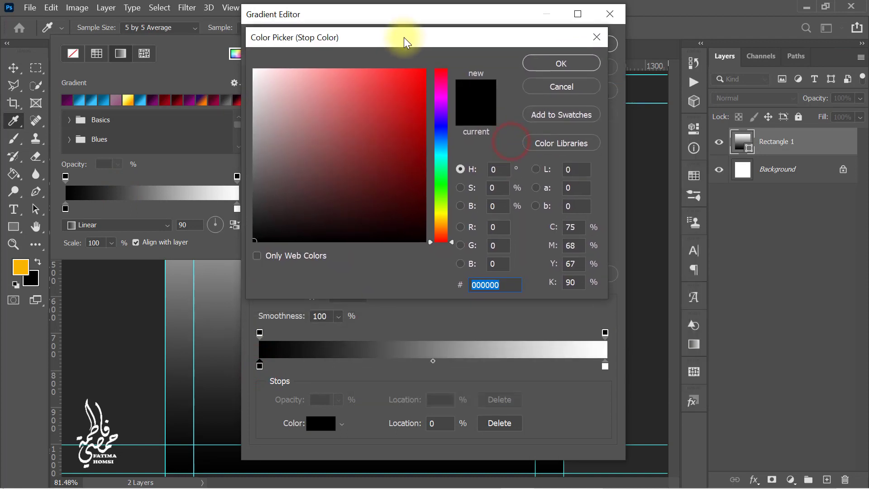
type("01121a")
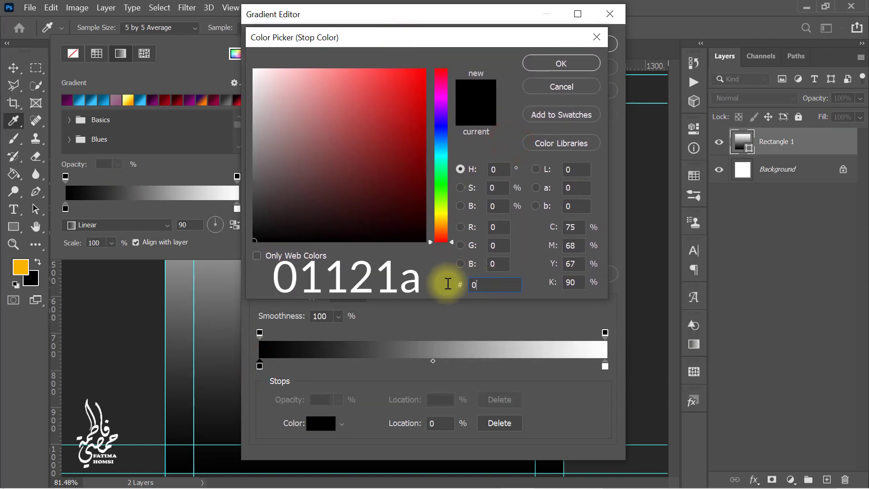
left_click(549, 63)
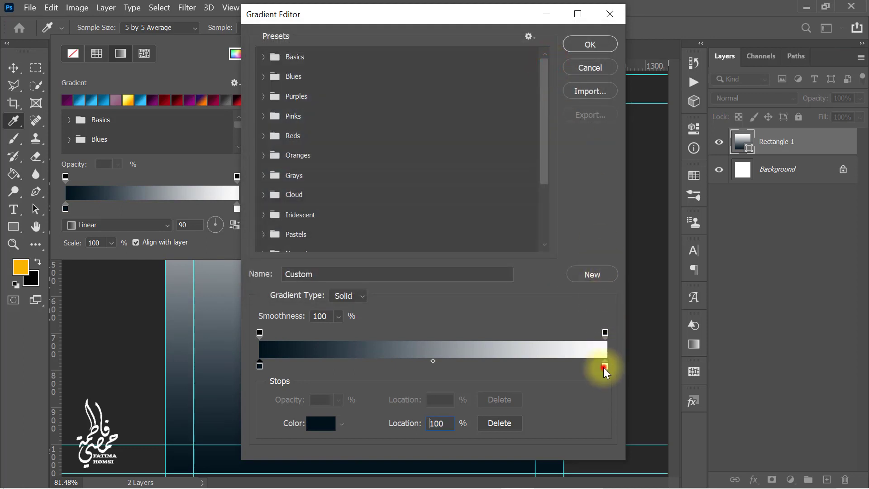
double_click(605, 367)
type("08")
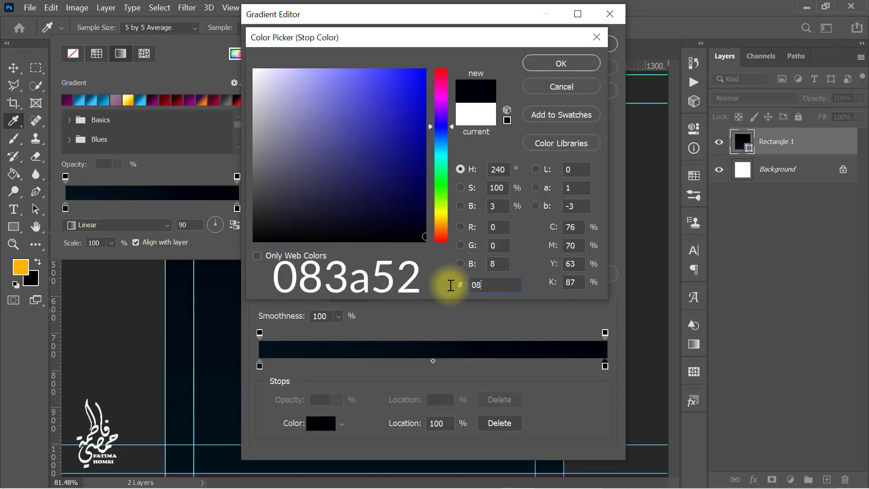
type("3a52")
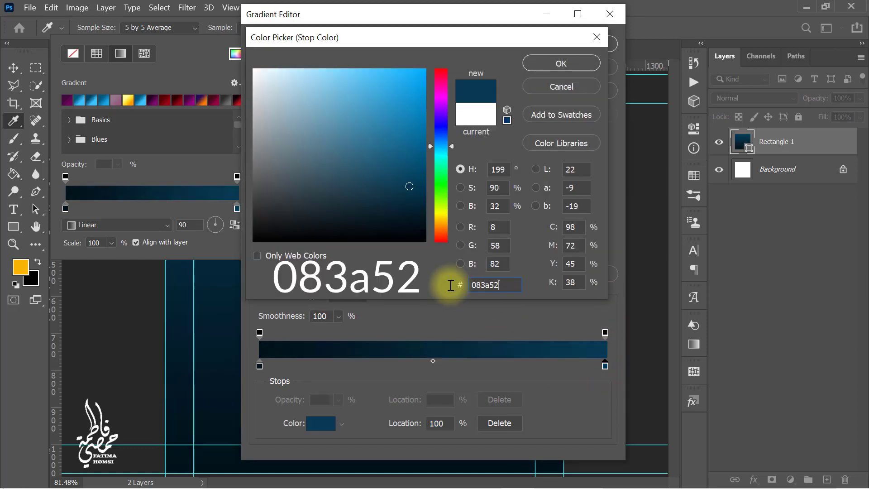
left_click(548, 63)
left_click(579, 48)
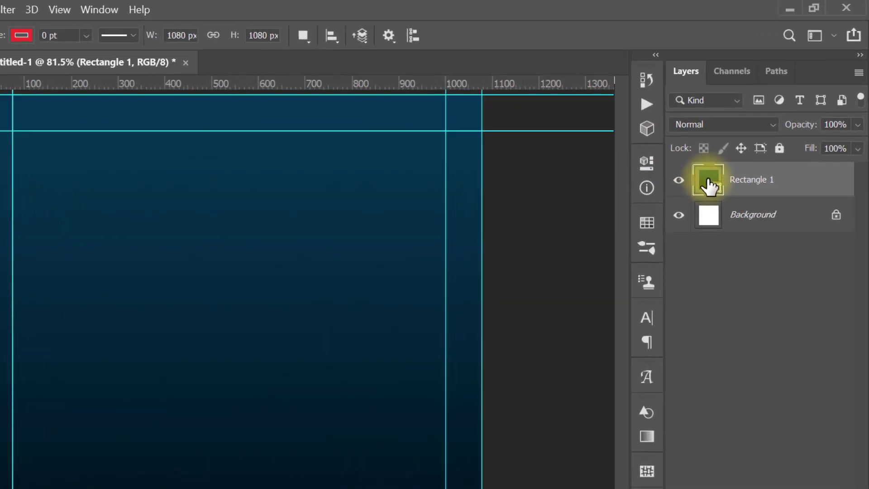
- Change the rectangle's gradient fill to the Radial style, reverse it and set its angle to 10°
double_click(743, 141)
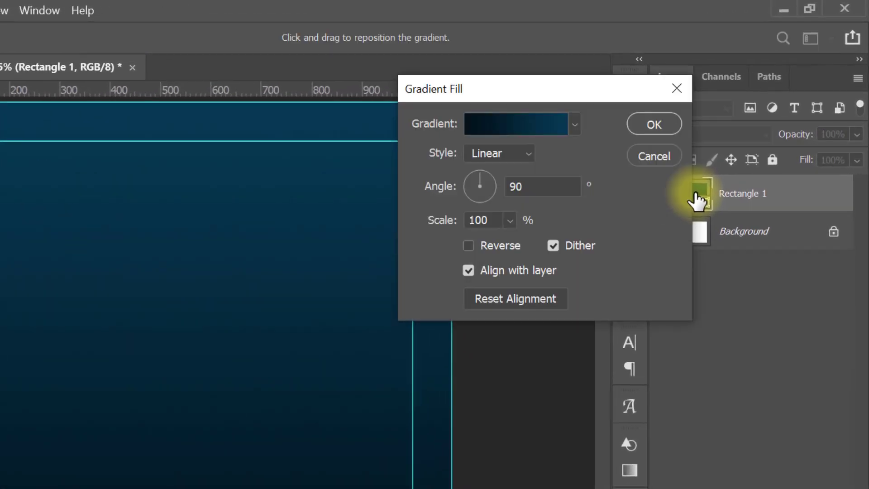
left_click(532, 156)
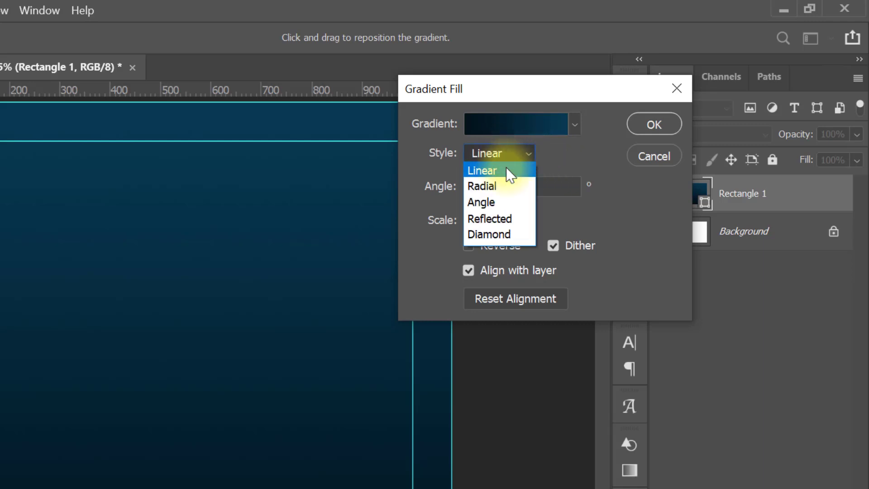
left_click(512, 186)
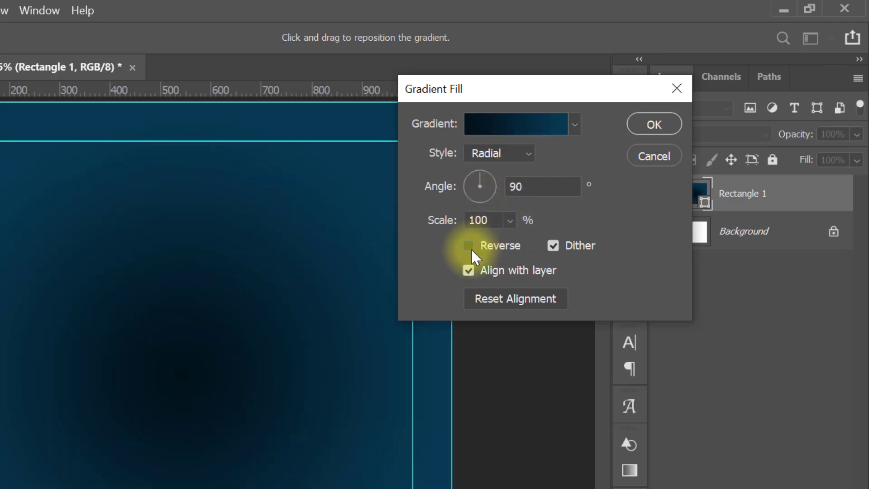
left_click(469, 247)
left_click_drag(533, 189, 498, 189)
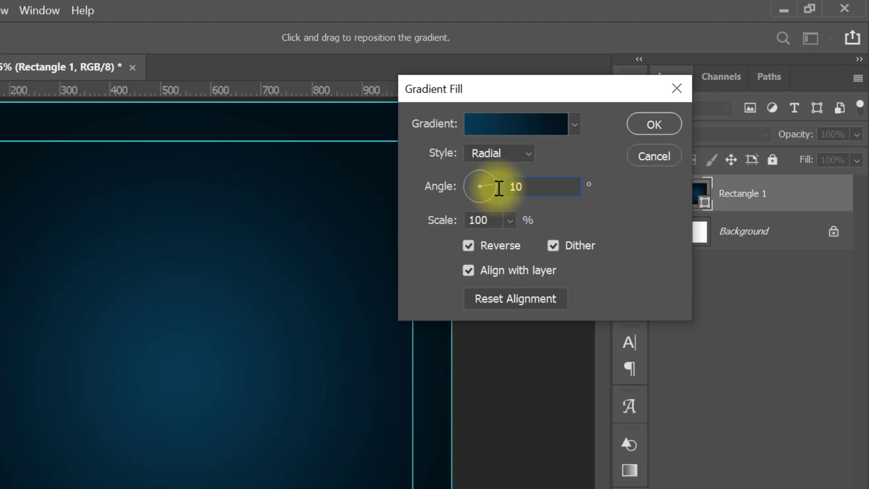
left_click(649, 125)
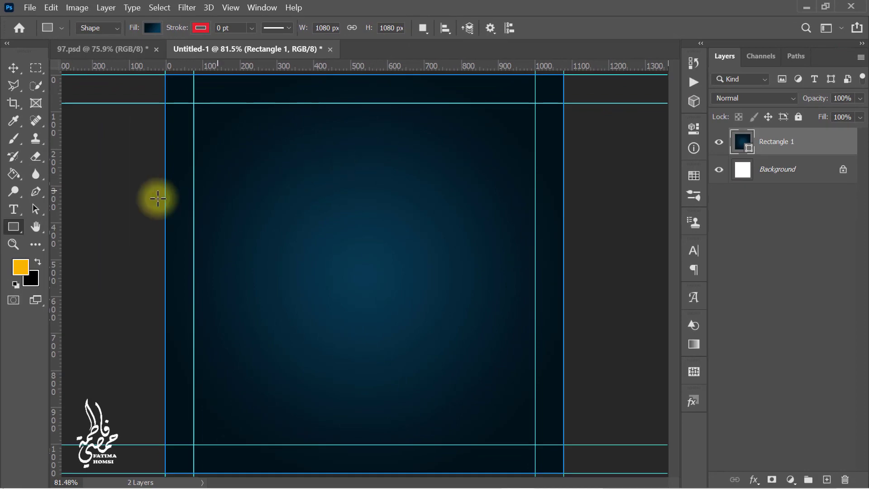
- Draw the Artistic 2 custom shape about 408 × 342 px in the upper-left part of the canvas
right_click(13, 226)
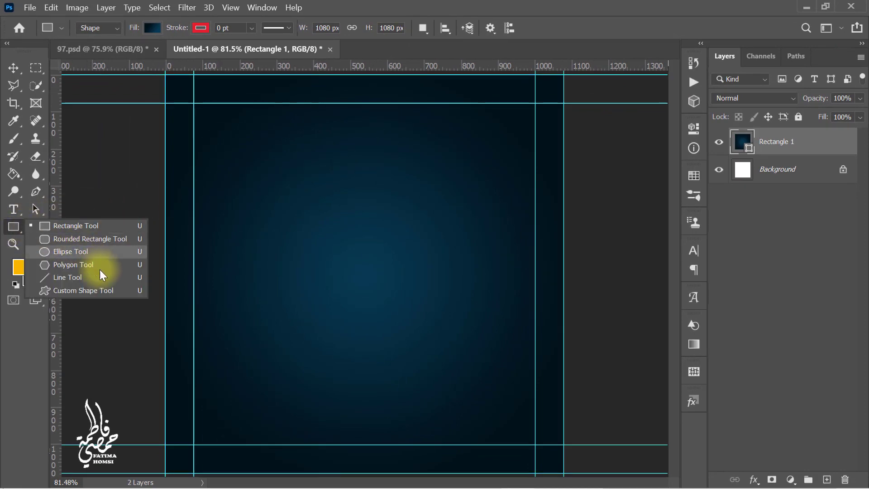
left_click(113, 289)
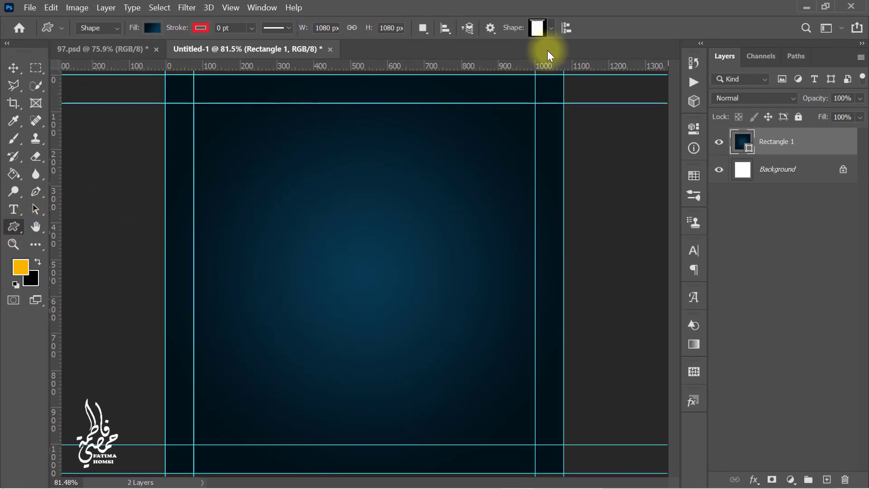
left_click(552, 28)
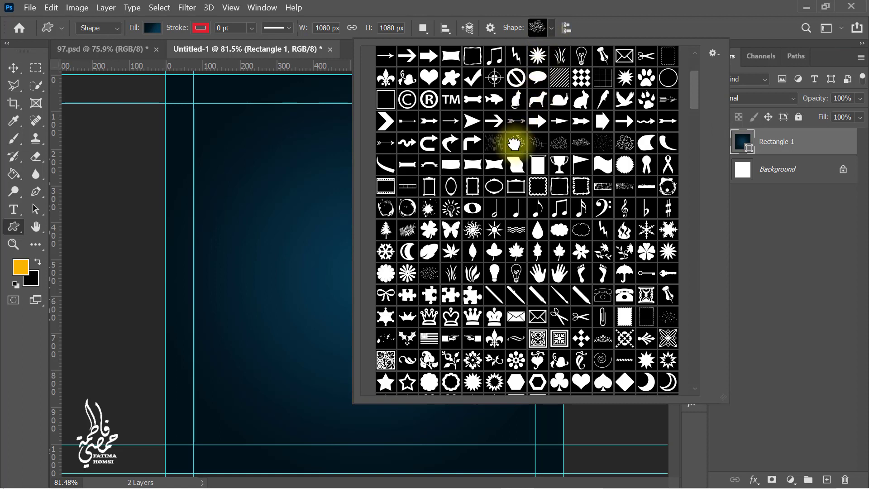
left_click(515, 144)
left_click(621, 10)
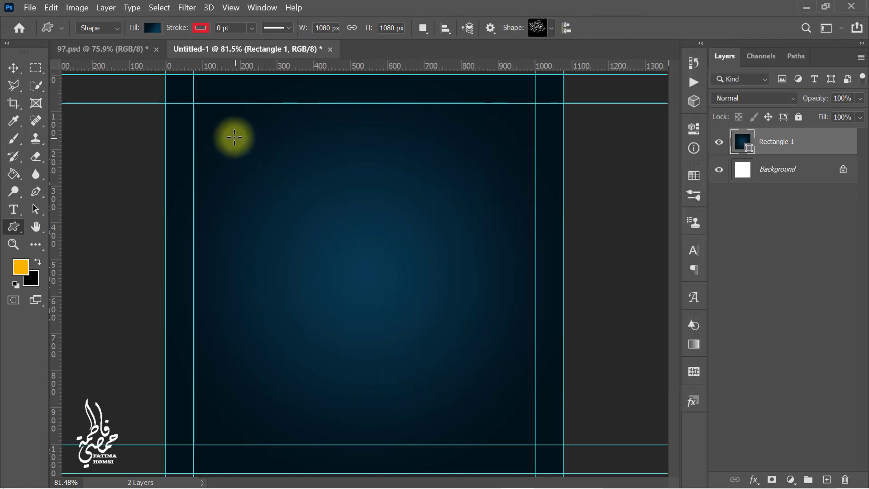
left_click_drag(234, 137, 371, 297)
key("Return")
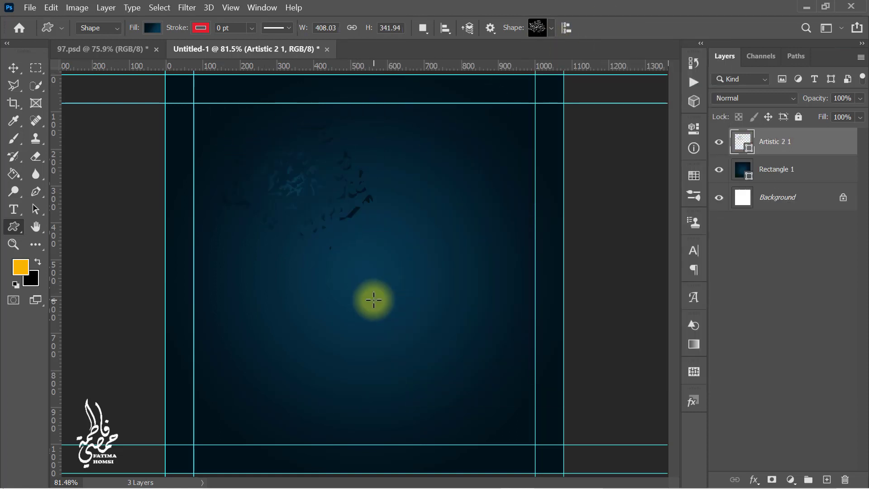
- Change the Artistic 2 shape's fill from the gradient to solid white
left_click(152, 28)
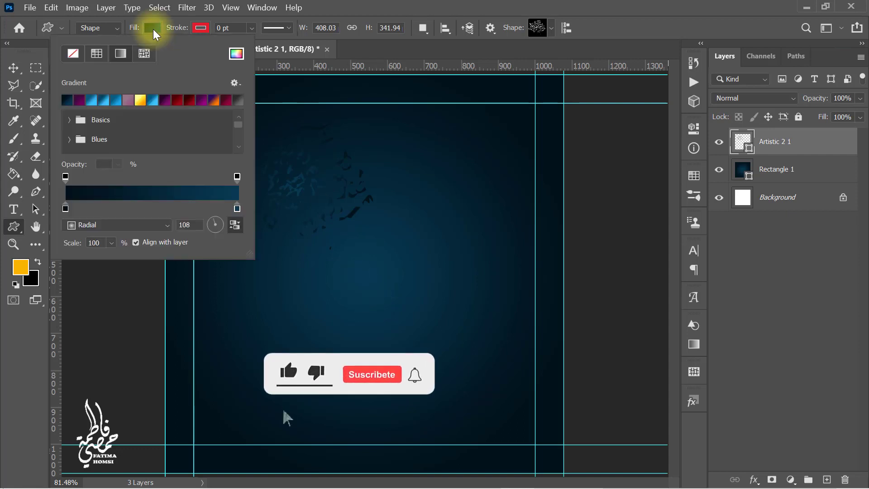
left_click(97, 53)
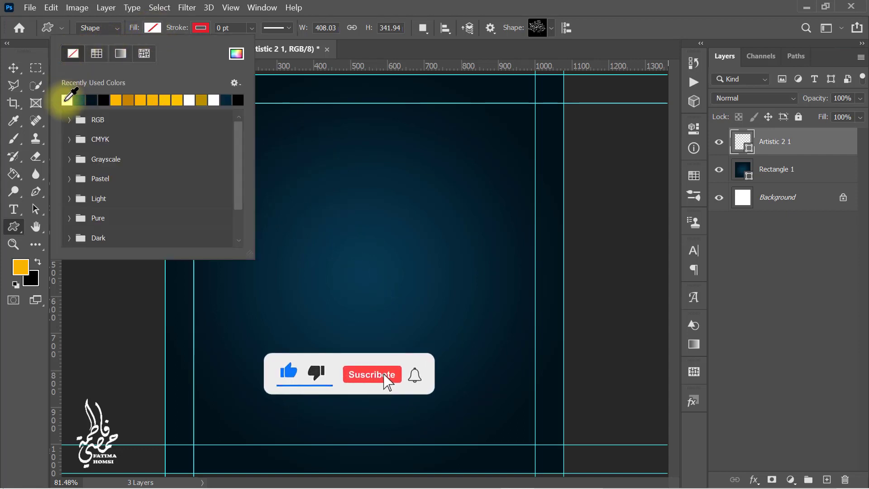
left_click(68, 98)
left_click(327, 44)
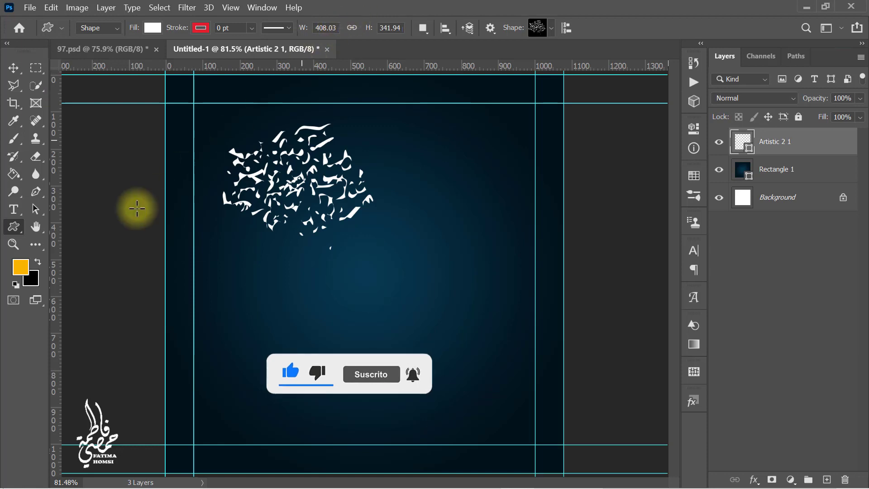
- Duplicate the Artistic 2 paths twice straight down within the same layer, forming a column of three
left_click(38, 211)
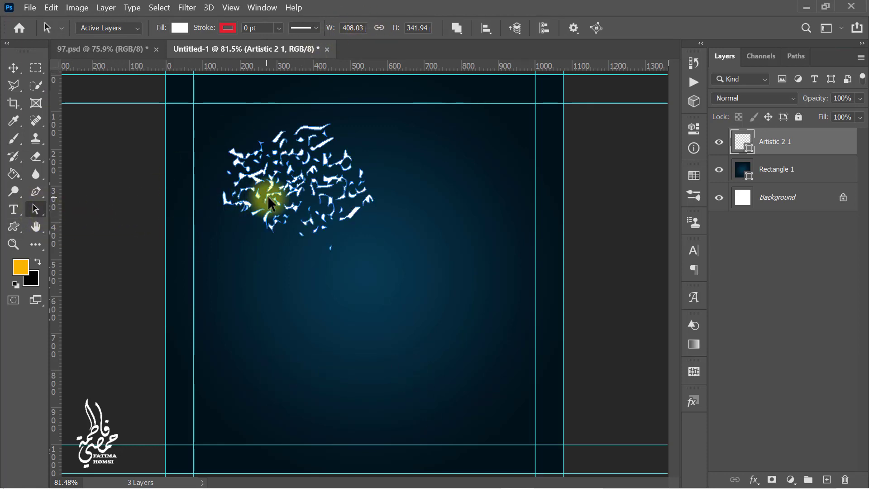
left_click(296, 188, "alt")
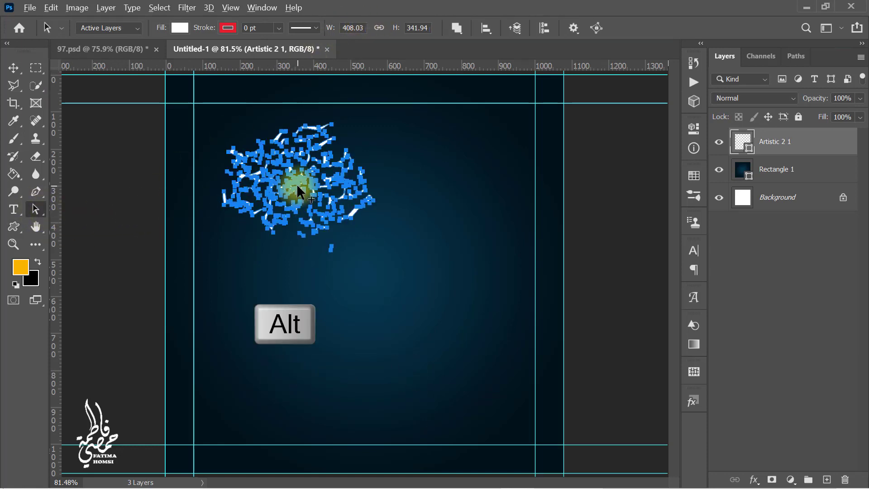
left_click_drag(297, 186, 297, 383)
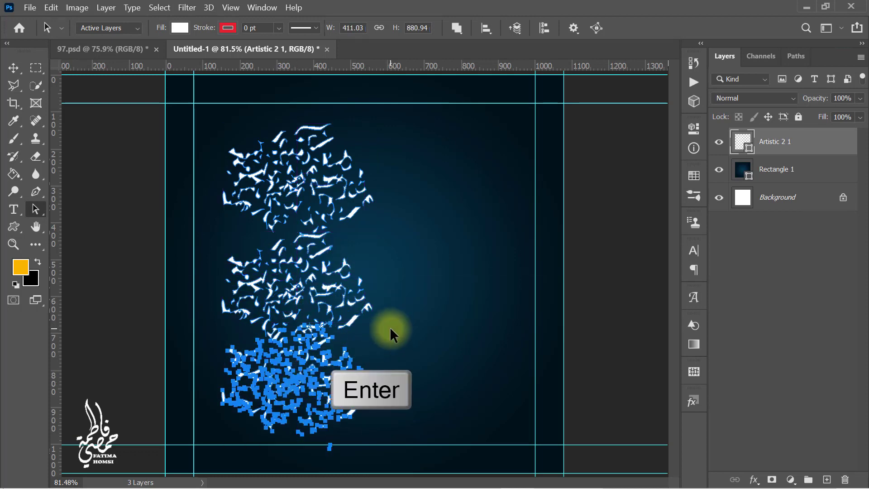
- Scale the column of scribble shapes to about 92% and center it vertically on the canvas's left half
key("ctrl+t")
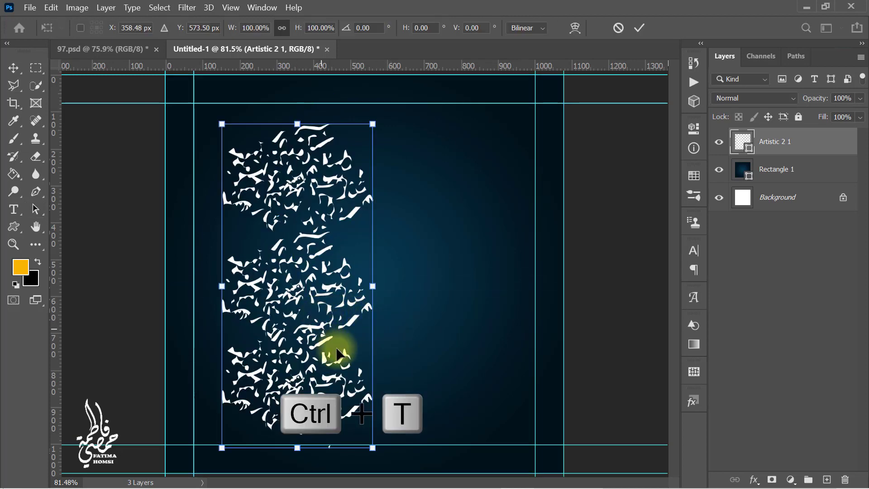
left_click_drag(373, 448, 361, 423)
left_click_drag(302, 320, 297, 320)
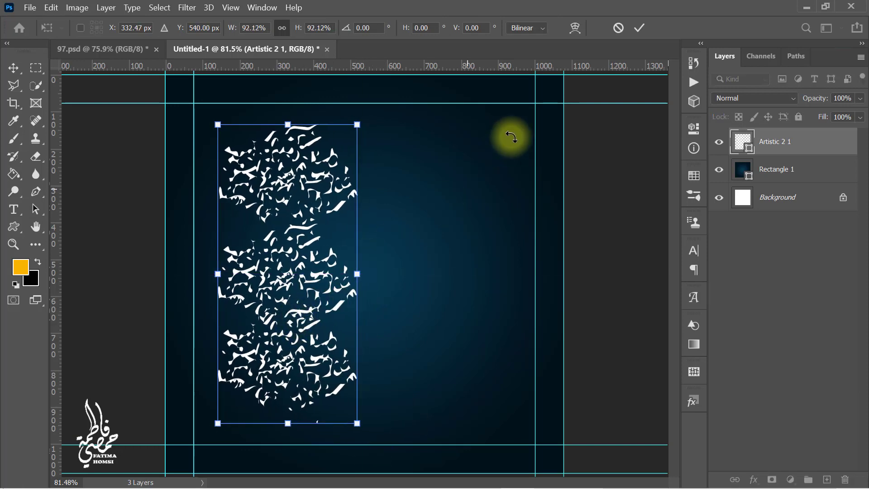
left_click(642, 27)
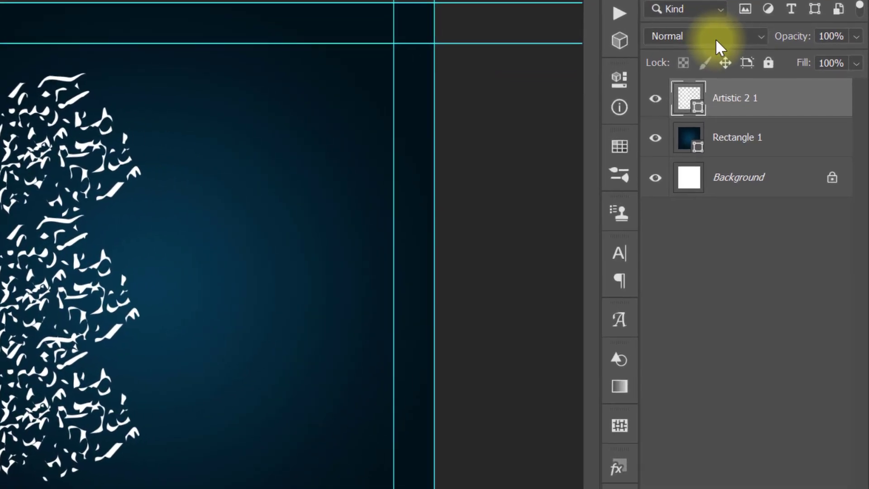
- Set the Artistic 2 layer's blend mode to Soft Light and its opacity to 7%
left_click(762, 99)
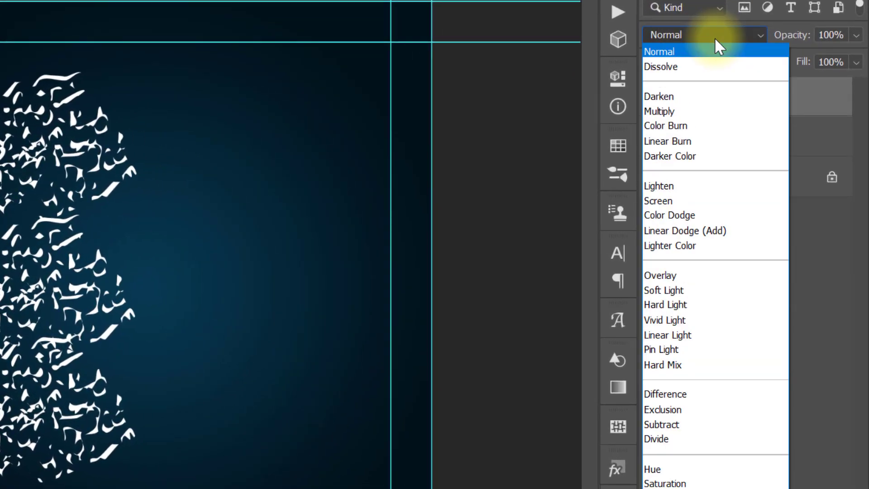
left_click(717, 292)
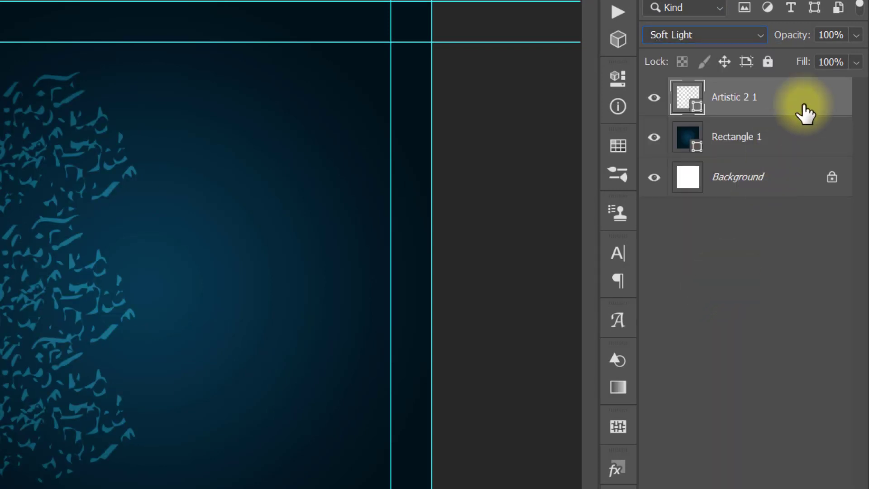
left_click(830, 35)
left_click_drag(830, 35, 802, 35)
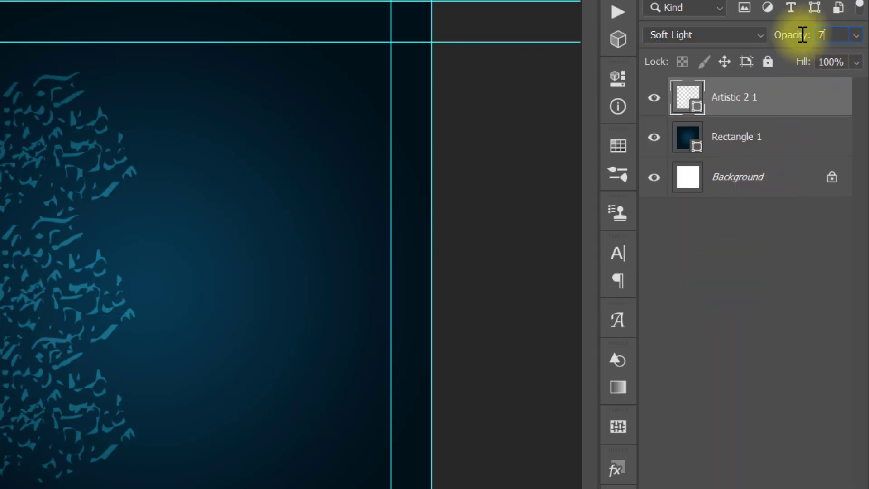
type("7")
key("Return")
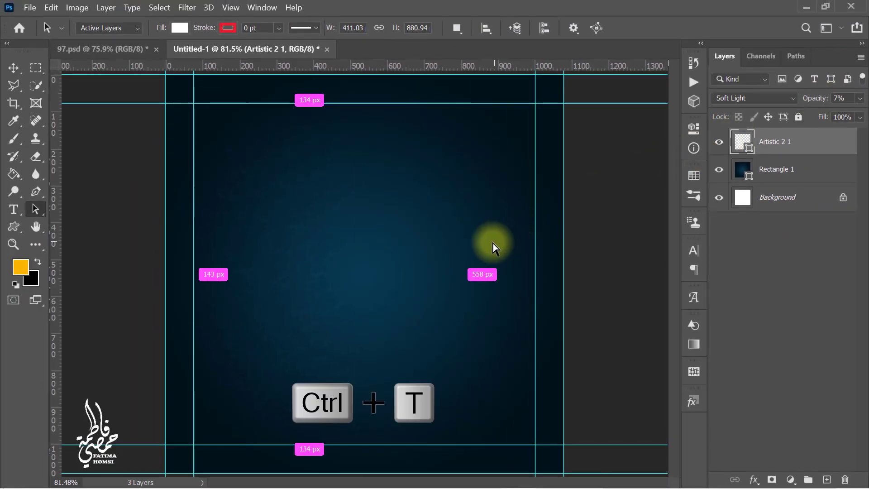
- Stretch the scribble column to about 131% of its width, extending it toward the canvas center and keeping its height
key("ctrl+t")
left_click_drag(359, 273, 400, 273)
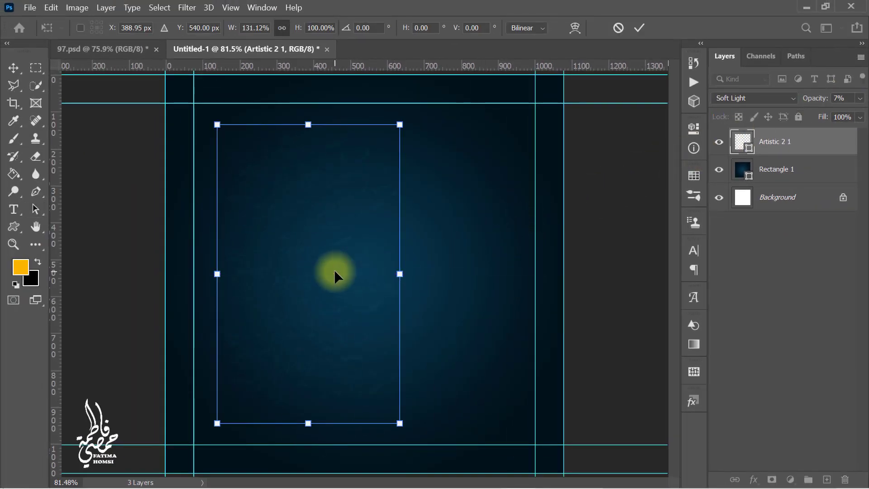
left_click(638, 28)
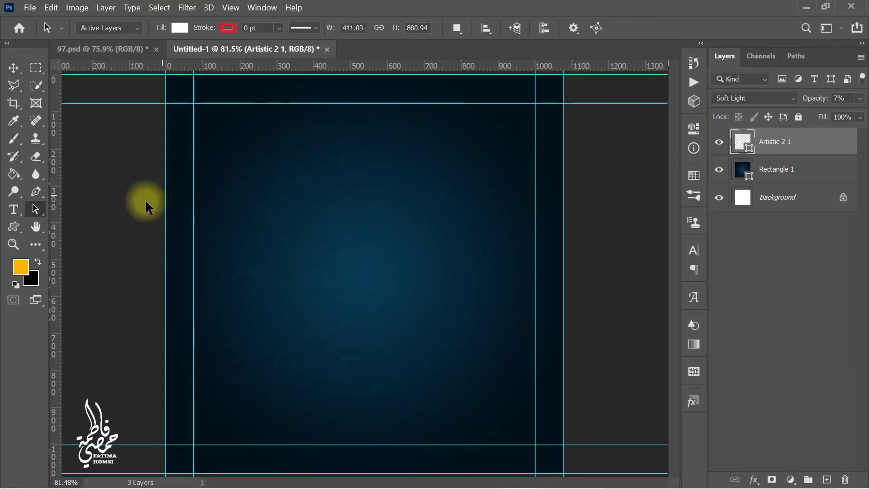
- Draw the concentric half-rings custom shape from the shabe set, about 520 × 1039 px, overlapping the canvas's right edge
left_click(15, 225)
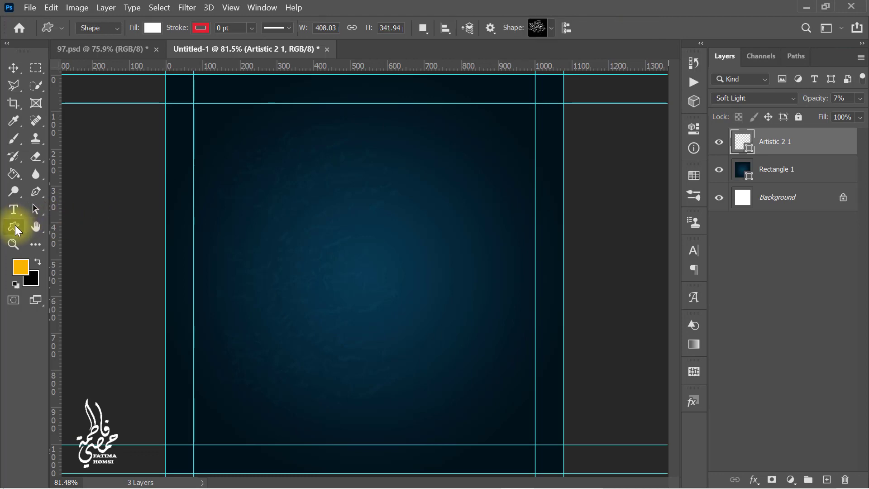
left_click(552, 28)
left_click_drag(695, 92, 688, 87)
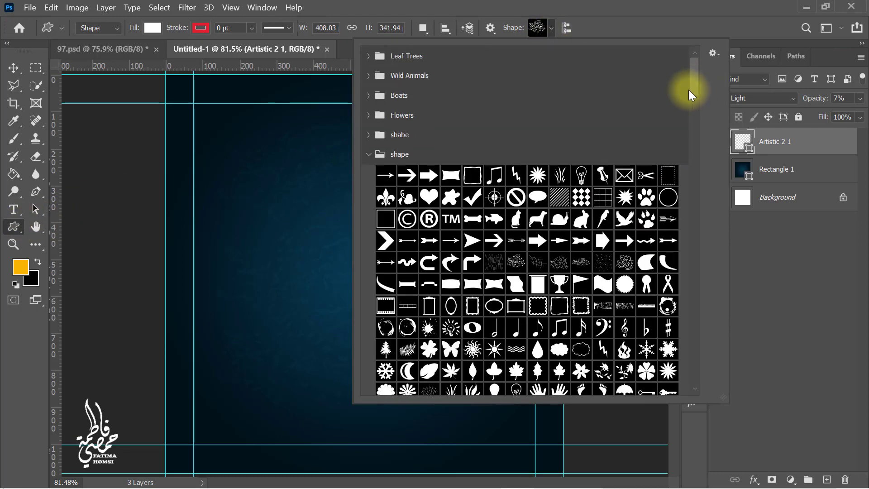
left_click(368, 135)
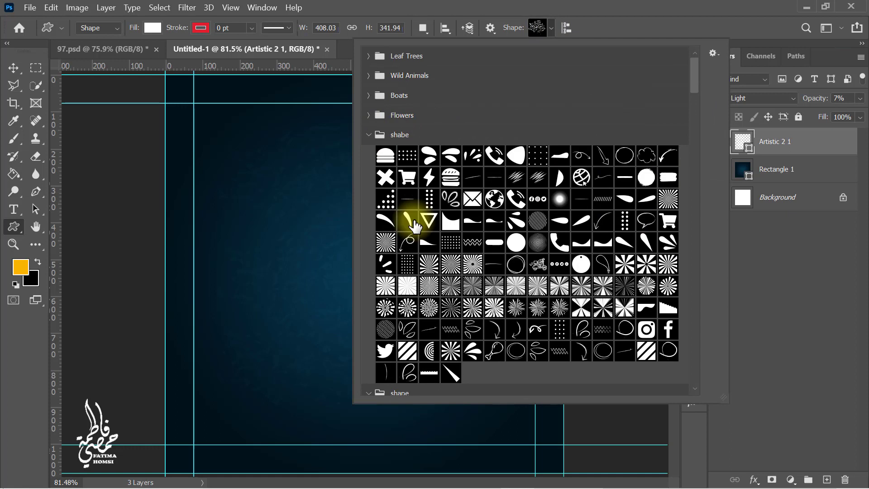
left_click(429, 350)
left_click(651, 26)
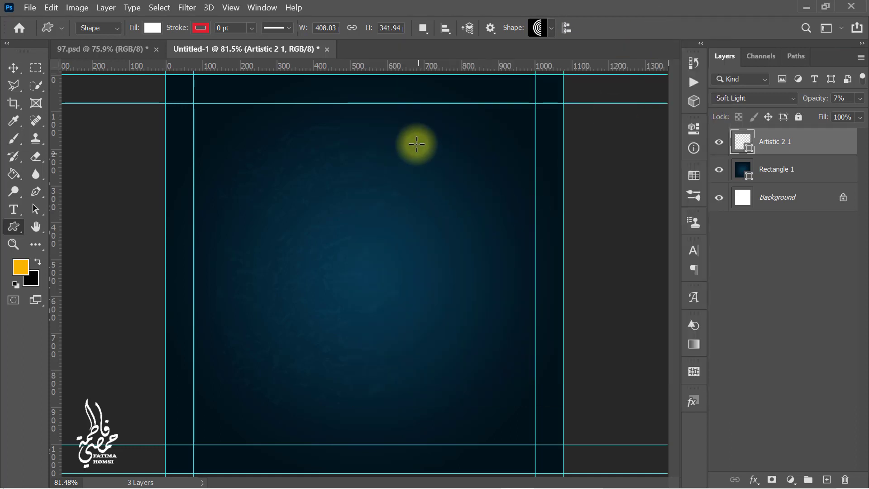
left_click_drag(433, 85, 617, 450)
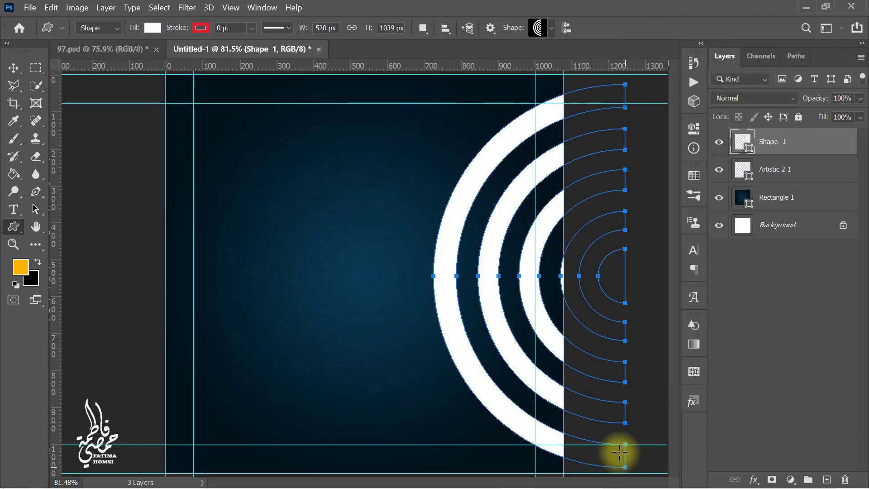
key("Return")
- Scale the half-rings shape to about 95% and move it further into the canvas, centered vertically at the right edge
key("ctrl+t")
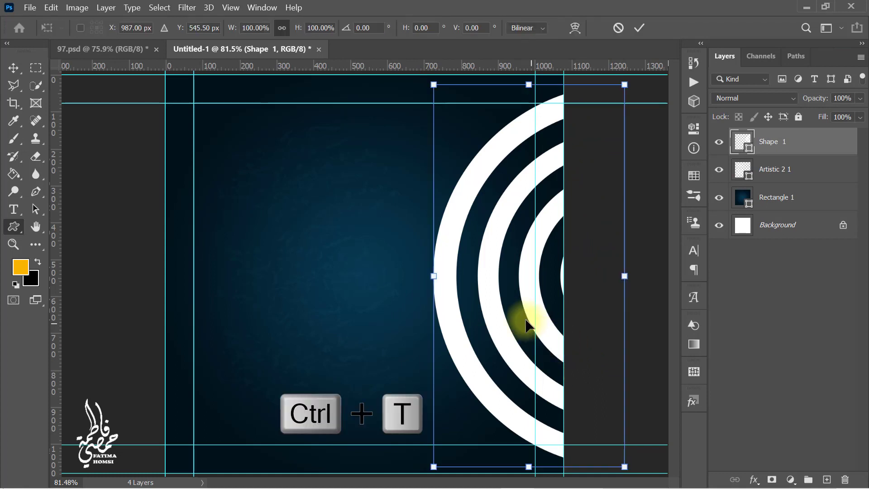
left_click_drag(523, 320, 481, 317)
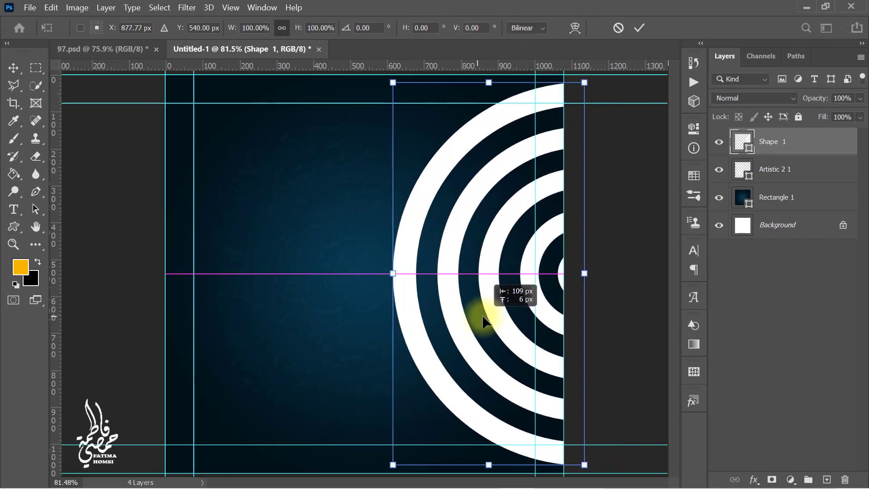
left_click_drag(488, 83, 489, 105)
left_click_drag(503, 178, 505, 168)
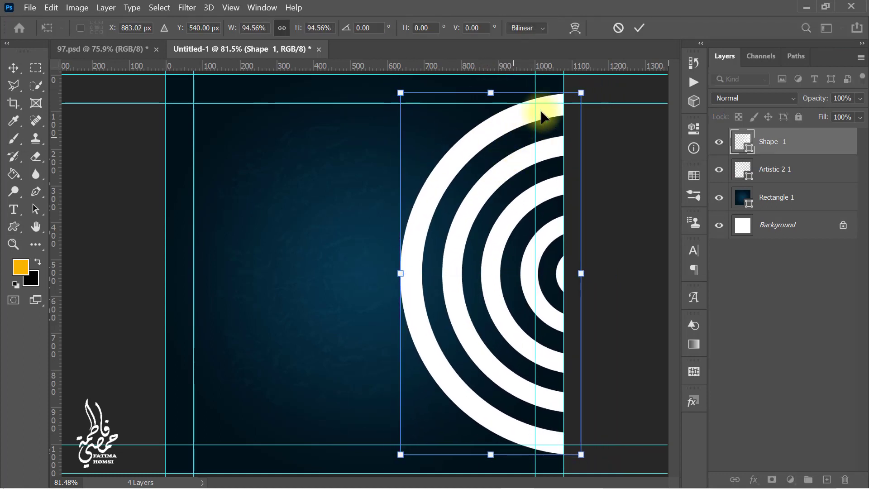
left_click(642, 27)
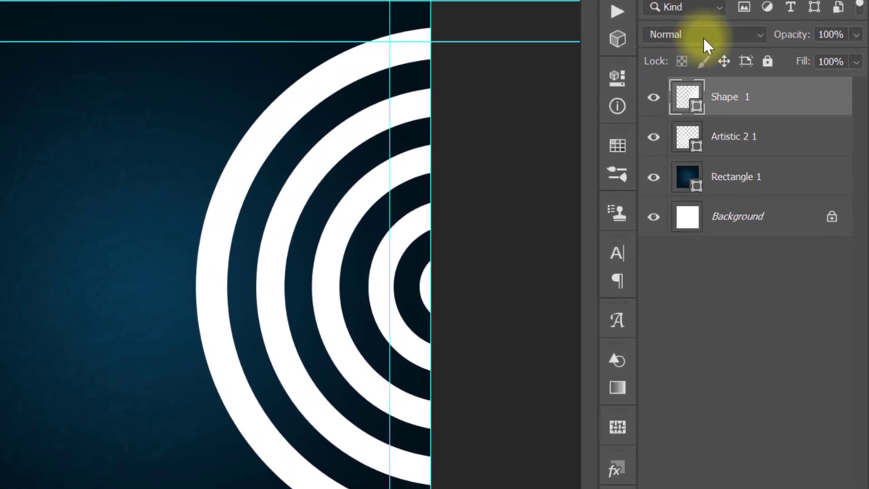
- Set the half-rings layer's blend mode to Soft Light and its opacity to 7%
left_click(753, 98)
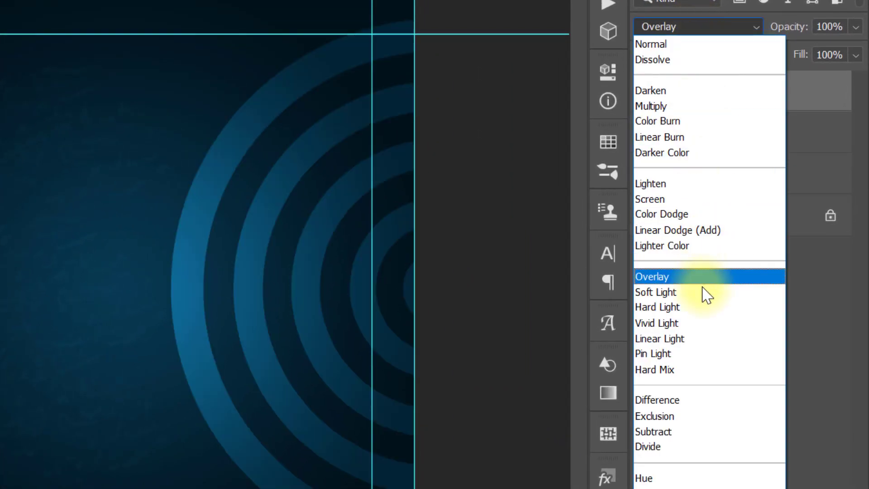
left_click(702, 290)
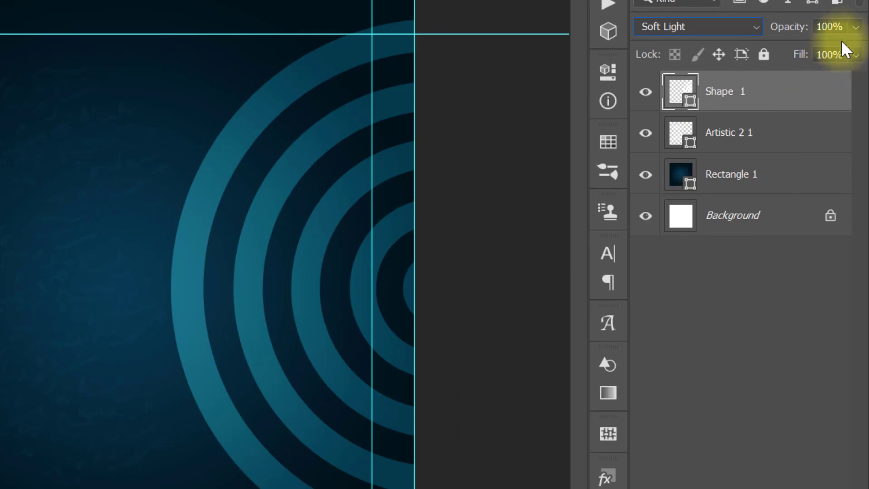
left_click_drag(845, 32, 807, 31)
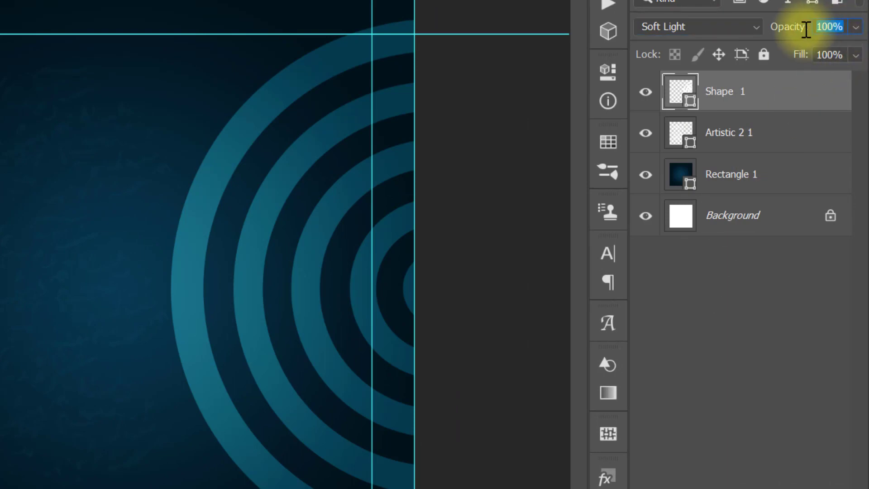
type("7")
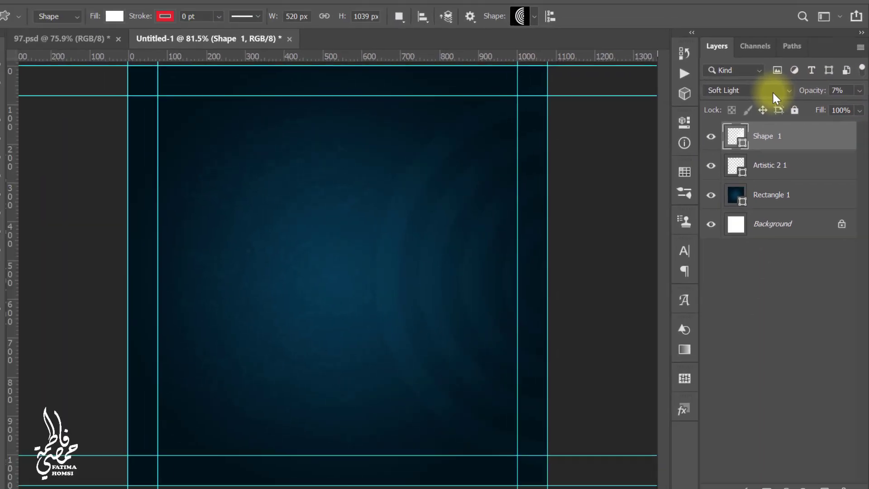
- Group the half-rings, Artistic 2 and gradient rectangle layers together
left_click(816, 213, "shift")
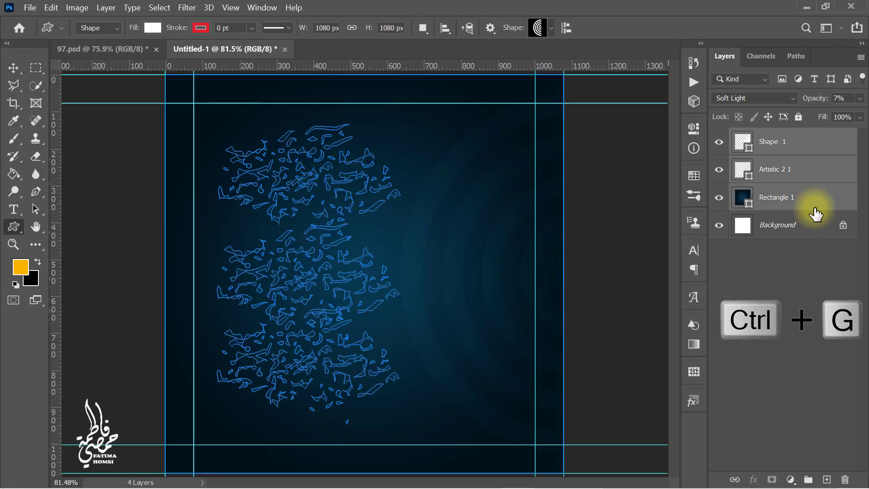
key("ctrl+g")
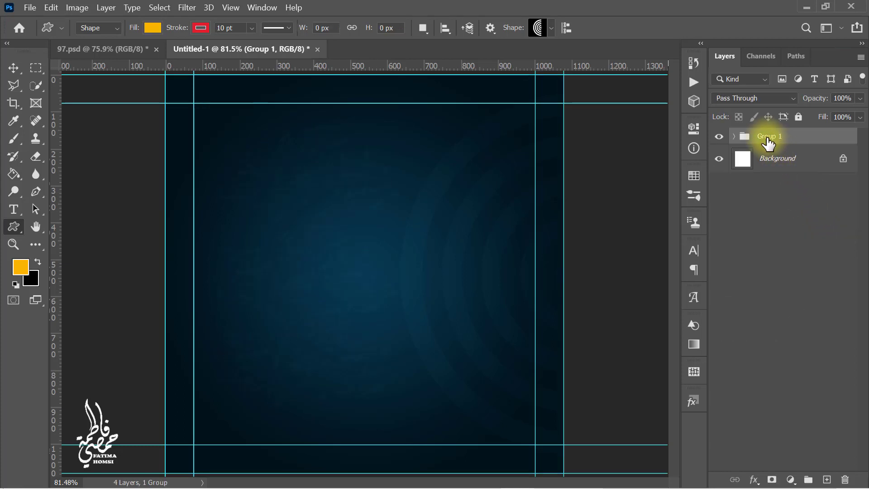
- Rename Group 1 as BACKGROUND, then unlock and delete the white Background layer
double_click(768, 137)
type("BACKGROU")
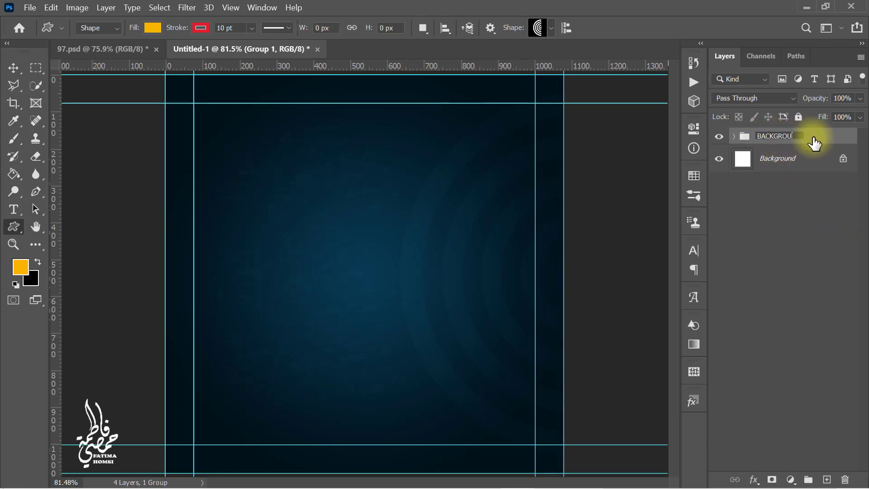
type("ND")
key("Return")
left_click(843, 159)
left_click_drag(808, 166, 846, 479)
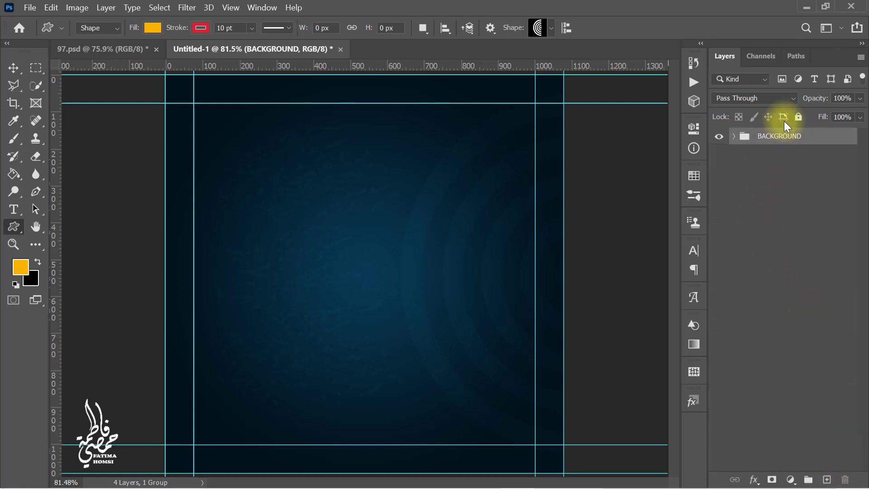
- Place the pngwing.com (24) pasta plate image from its folder and scale it to about 84.6%, horizontally centered and slightly below the canvas middle
left_click(806, 8)
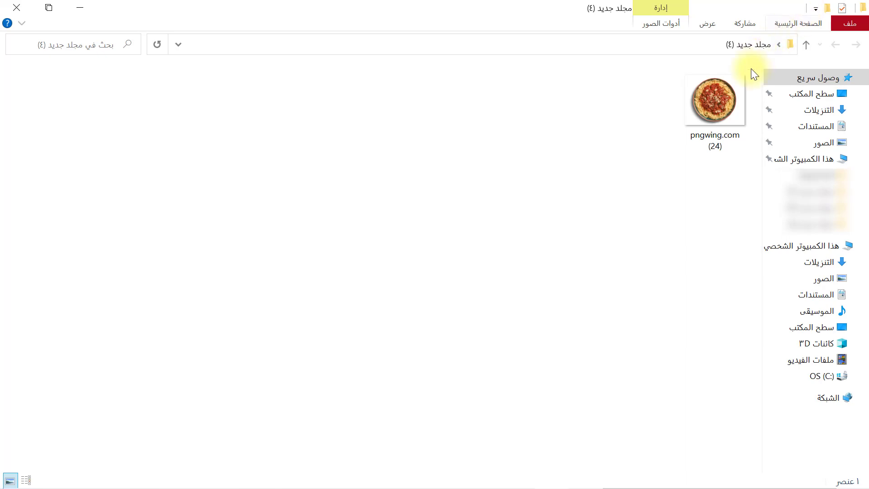
left_click_drag(729, 84, 365, 300)
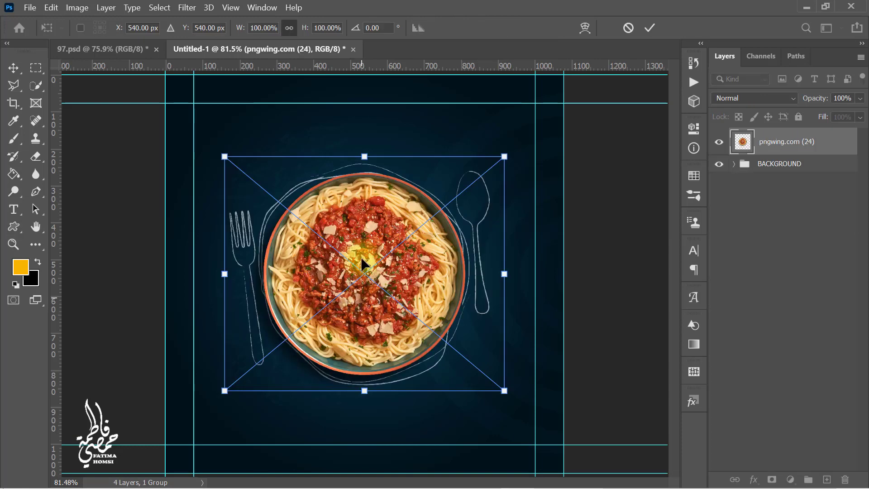
left_click_drag(368, 157, 364, 202)
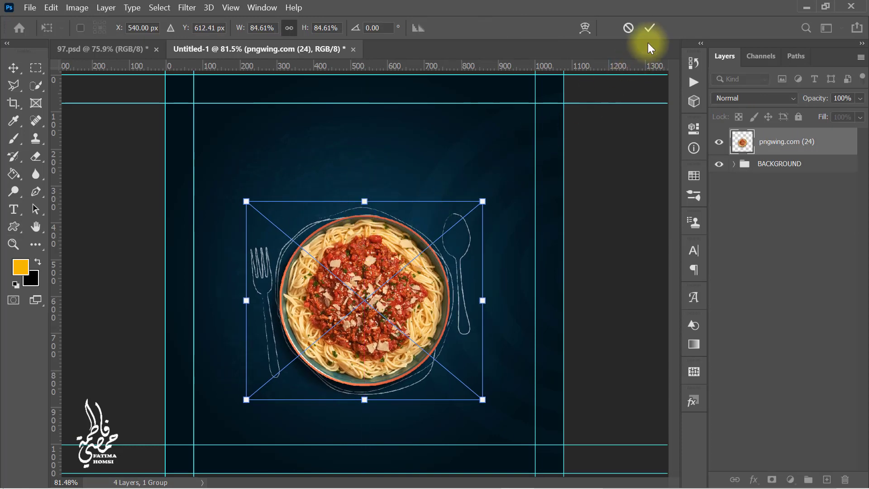
left_click(650, 30)
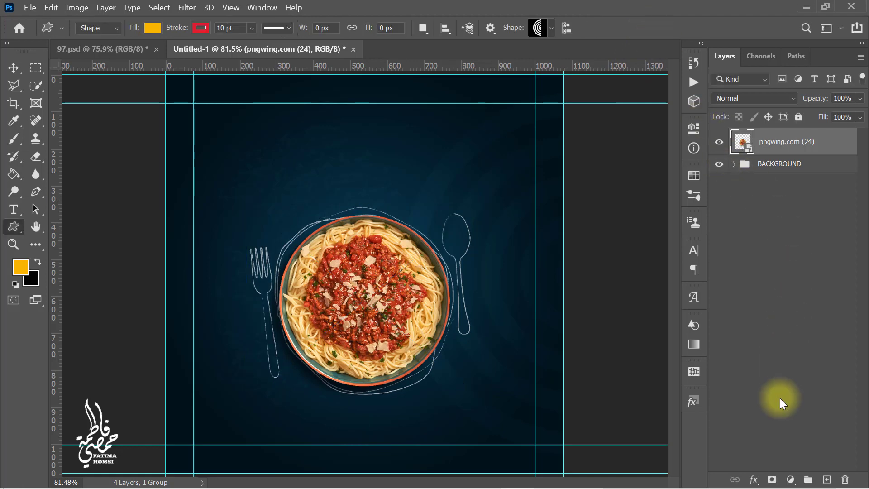
- Add a Solid Color fill layer in dark blue 052738 above the plate image
left_click(790, 480)
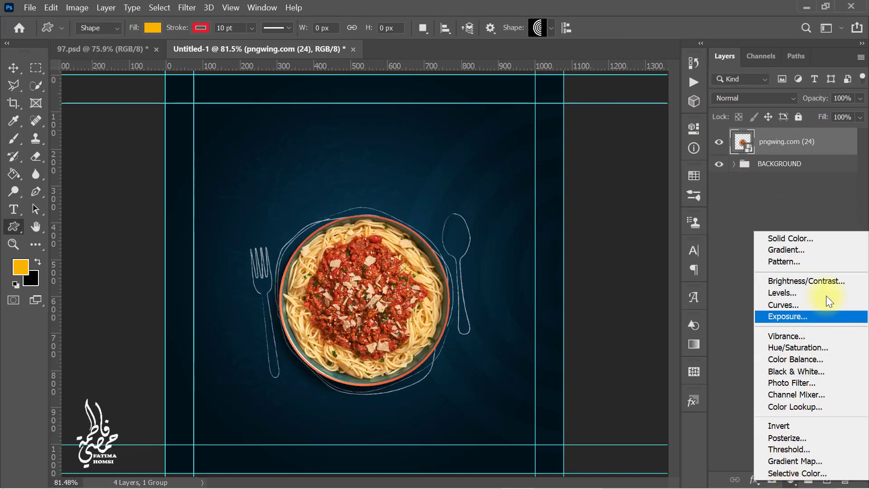
left_click(832, 239)
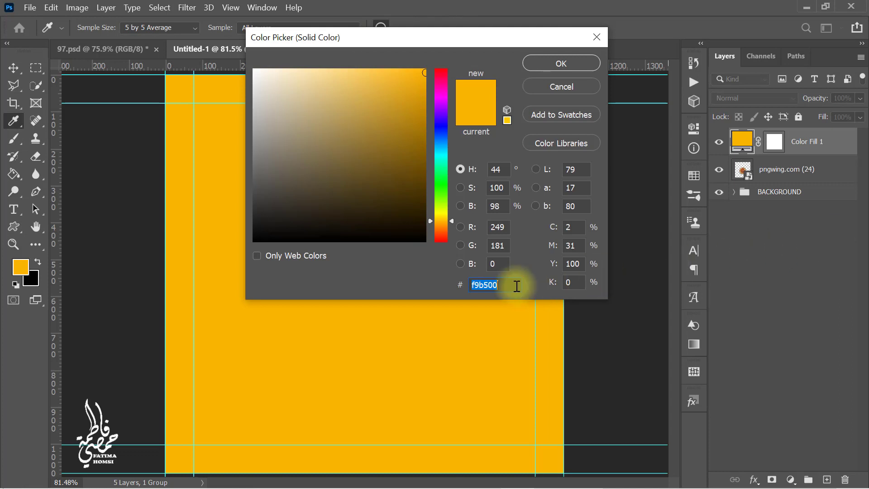
double_click(505, 286)
type("052738")
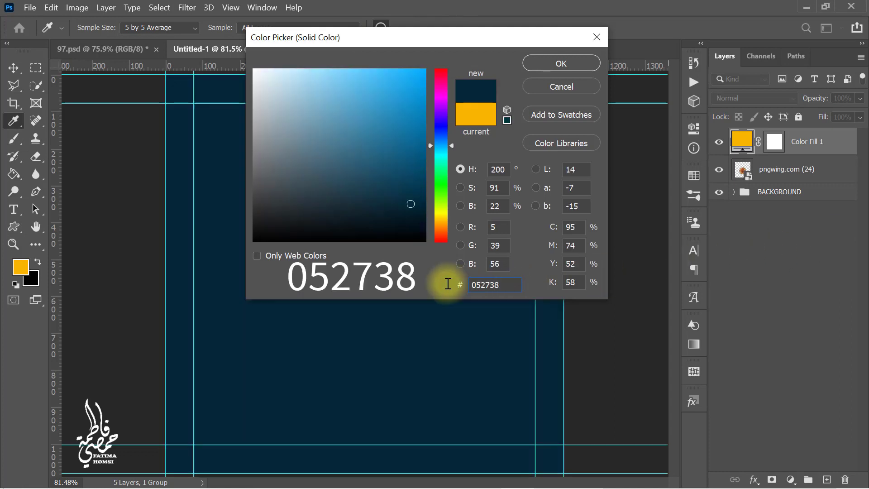
left_click(549, 67)
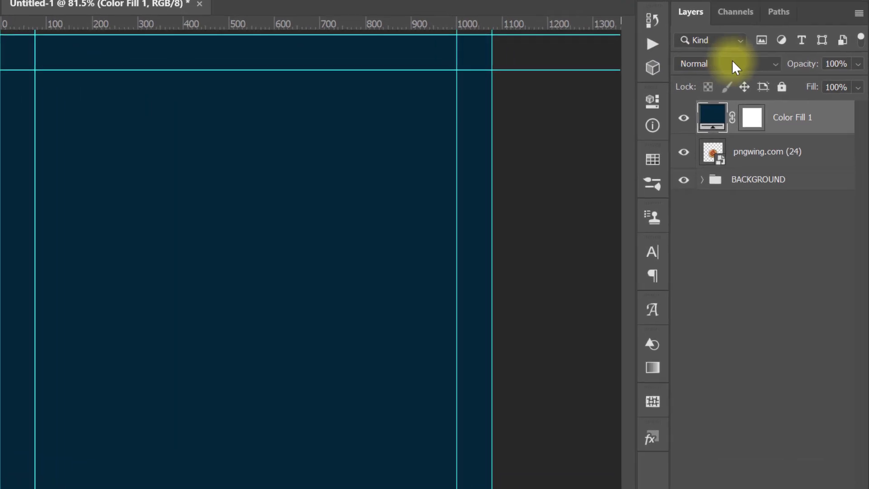
- Set the color fill layer to Soft Light at 50% opacity and clip it to the plate image
left_click(736, 64)
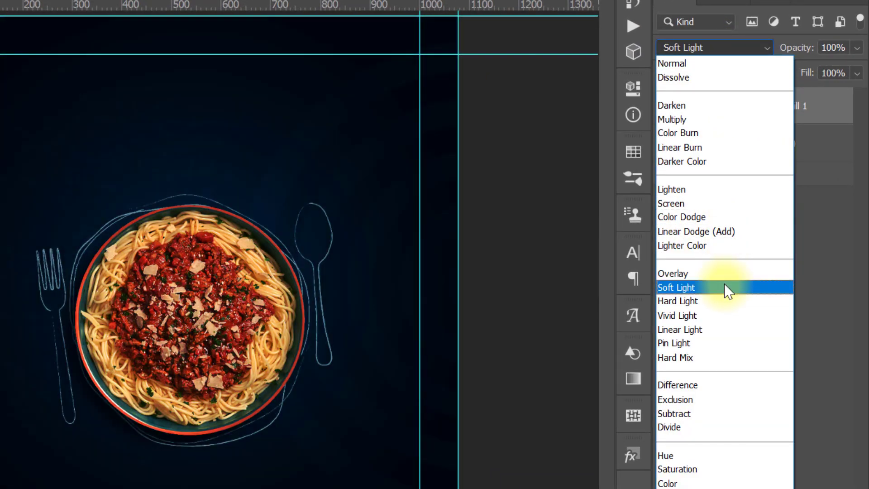
left_click(725, 288)
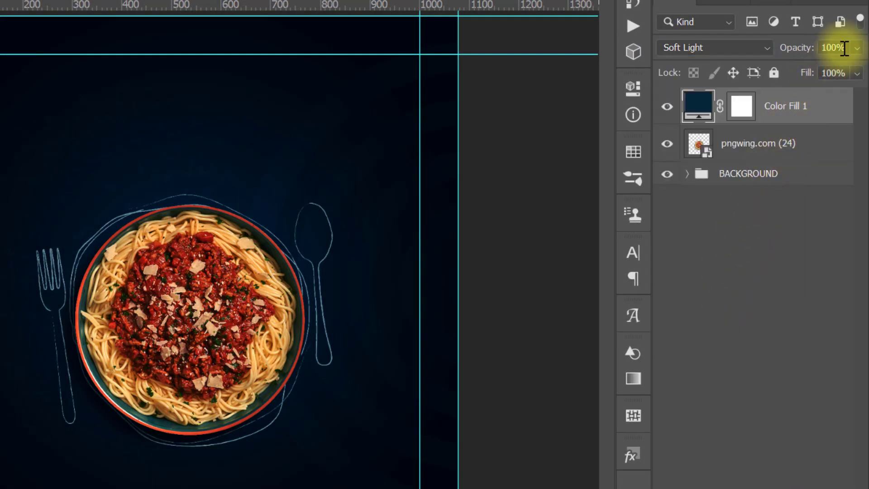
left_click_drag(845, 48, 815, 48)
type("50")
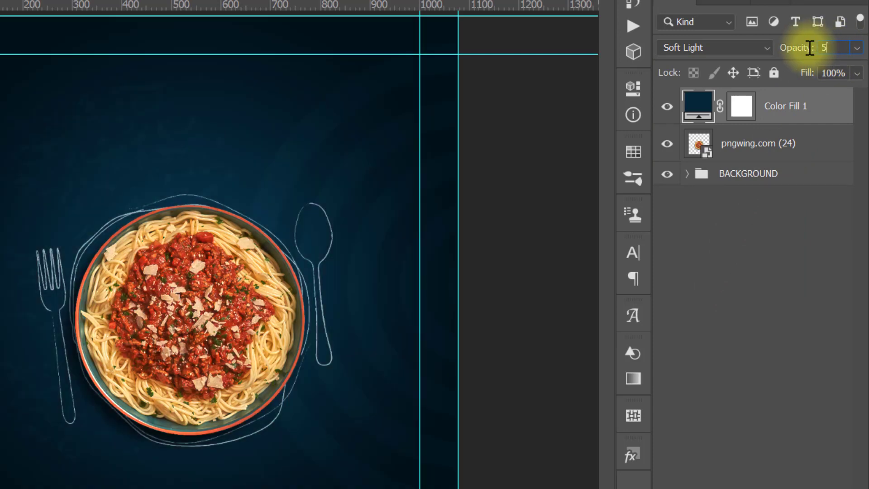
right_click(823, 118)
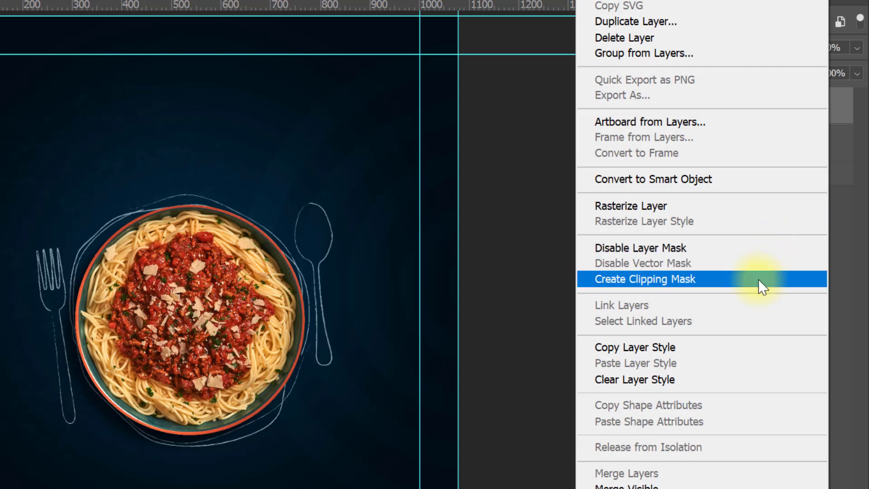
left_click(759, 279)
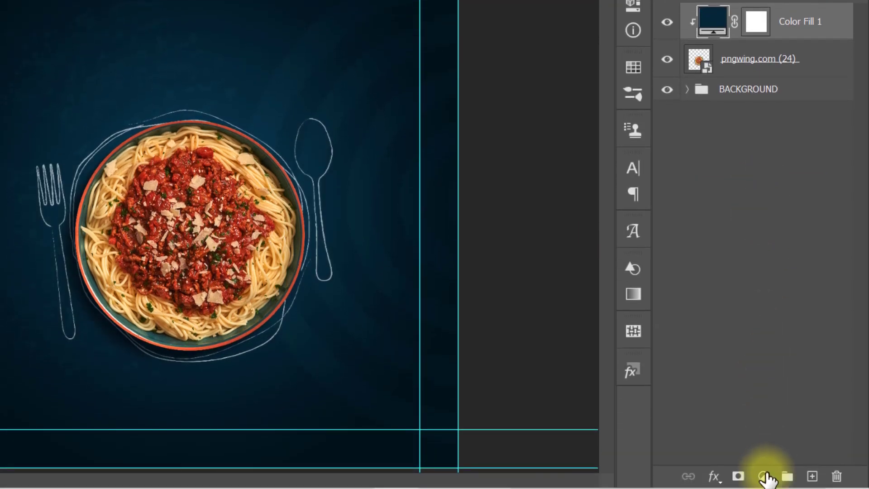
- Add a Levels adjustment clipped to the plate image, with the midtone input level at 0.96
left_click(764, 476)
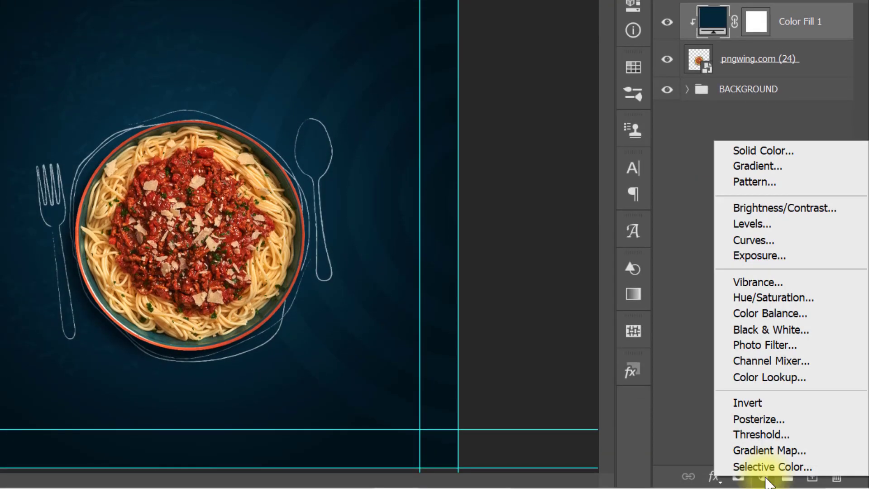
left_click(811, 224)
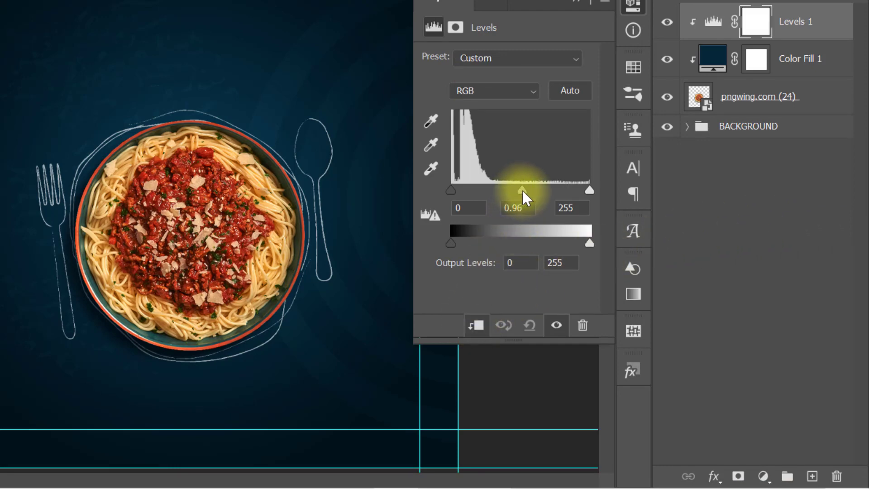
left_click(576, 1)
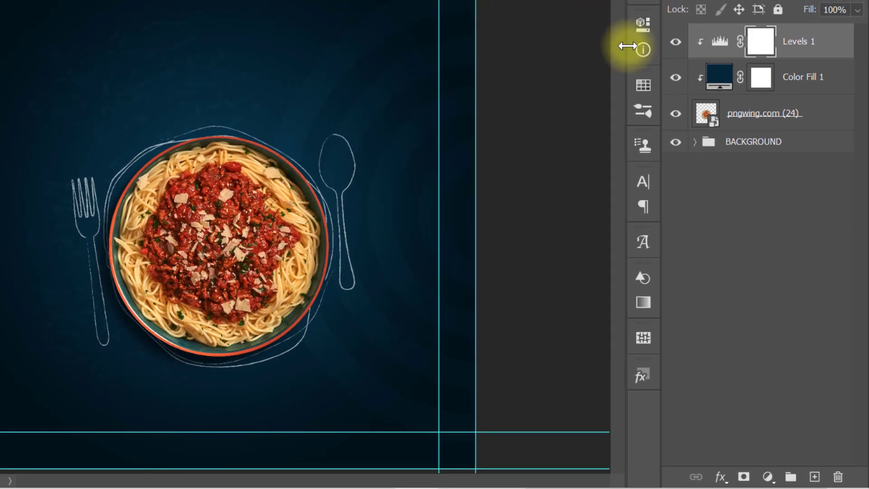
- Add a Color Balance adjustment clipped to the plate image, with Midtones at Cyan-Red -50 and Yellow-Blue +40
left_click(769, 476)
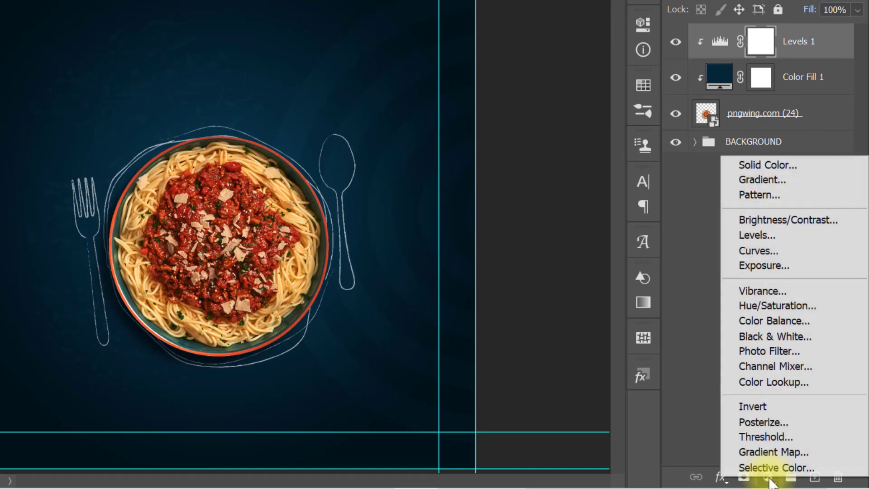
left_click(817, 319)
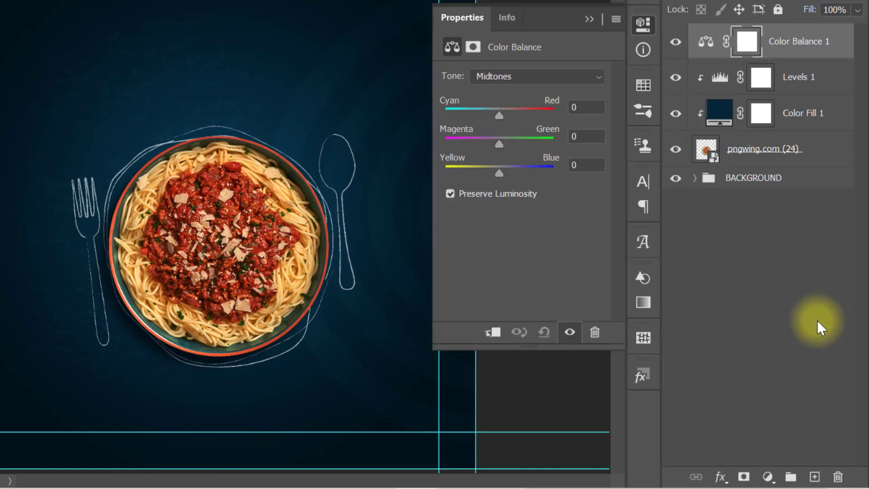
left_click(494, 334)
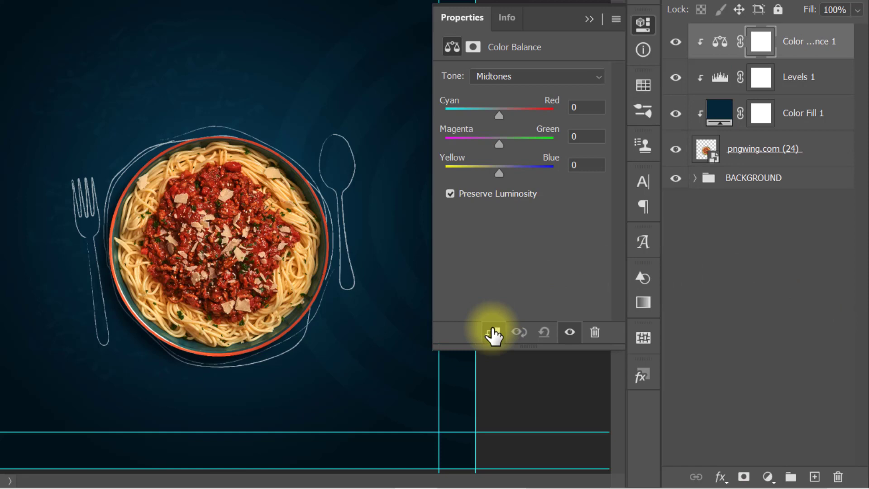
left_click(578, 165)
type("4")
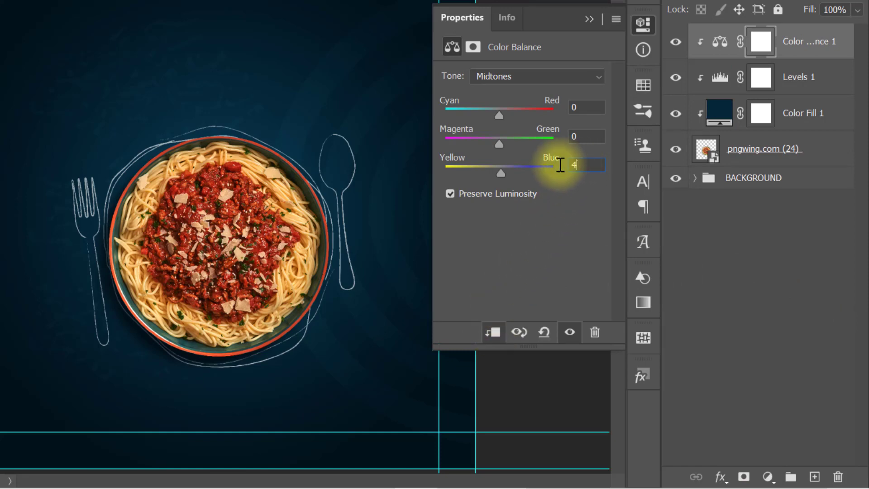
type("0")
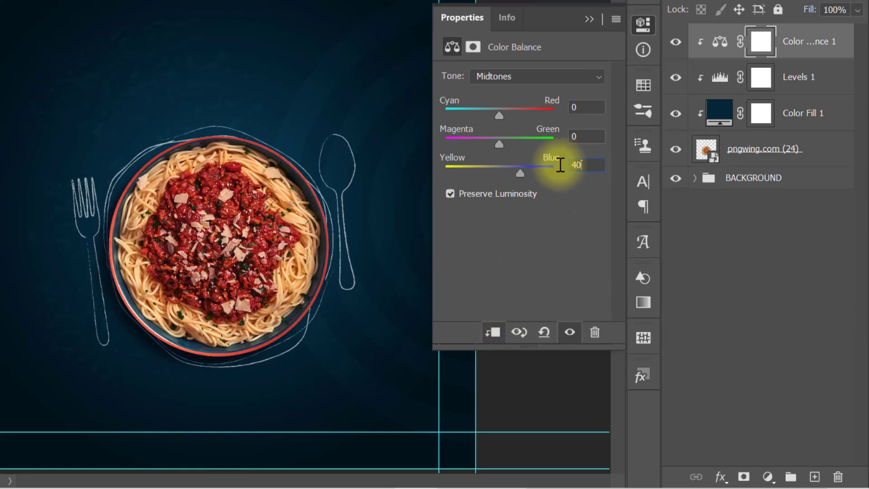
left_click(588, 107)
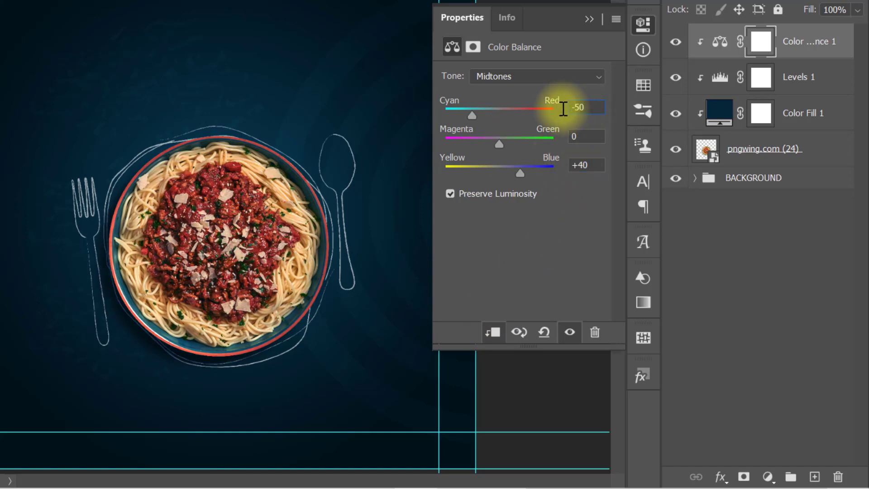
type("-50")
- Set the Color Balance Shadows to +15 for Cyan-Red
left_click(530, 79)
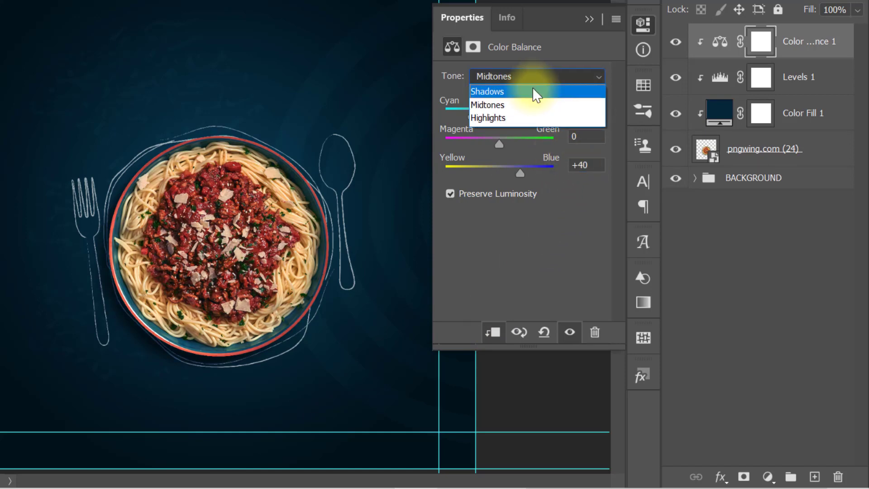
left_click(533, 88)
left_click(578, 109)
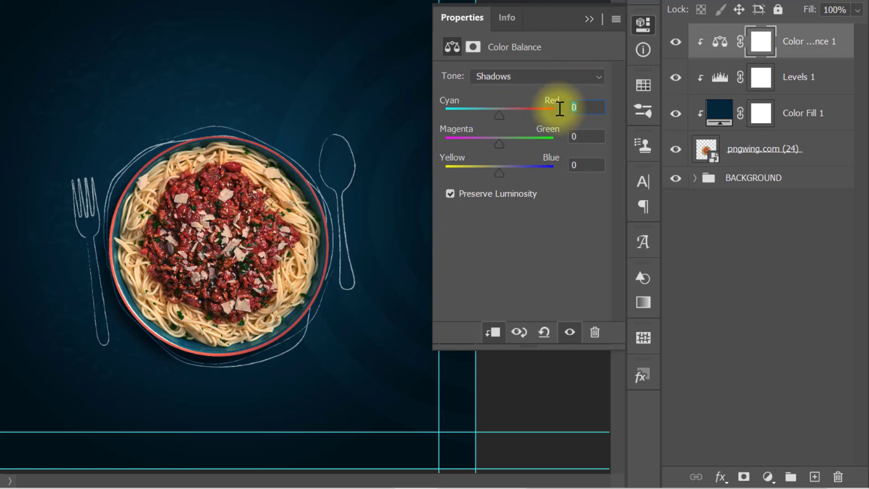
type("15")
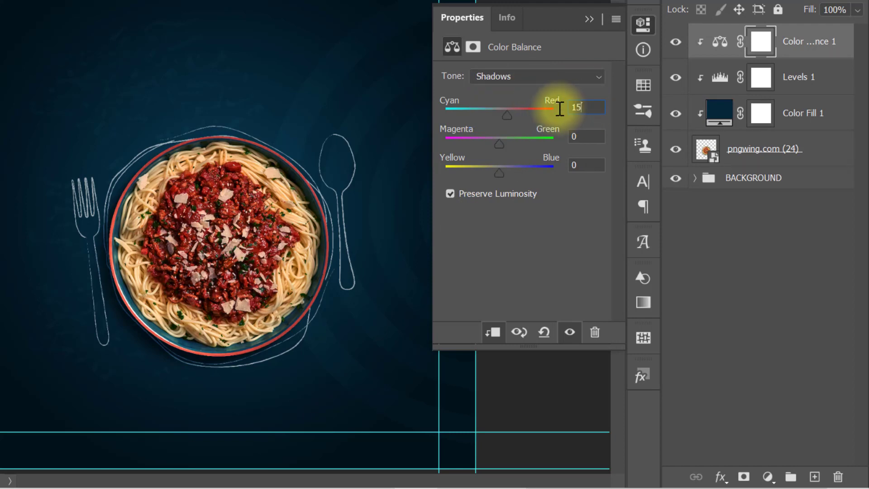
left_click(575, 166)
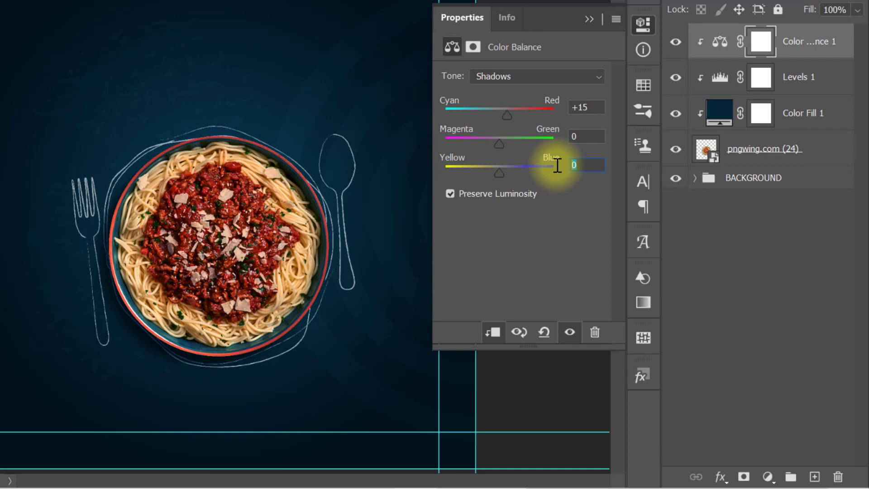
- Set the Color Balance Highlights to -5 for Cyan-Red and +25 for Yellow-Blue
left_click(549, 75)
left_click(547, 117)
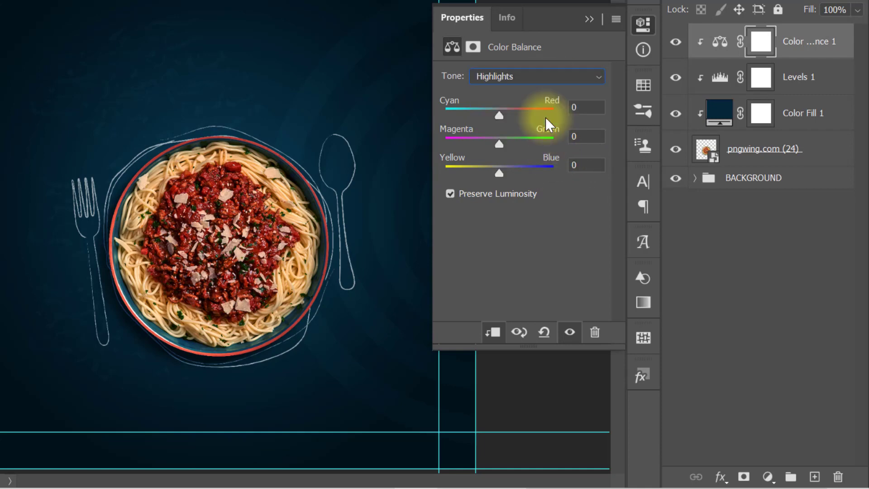
left_click(584, 108)
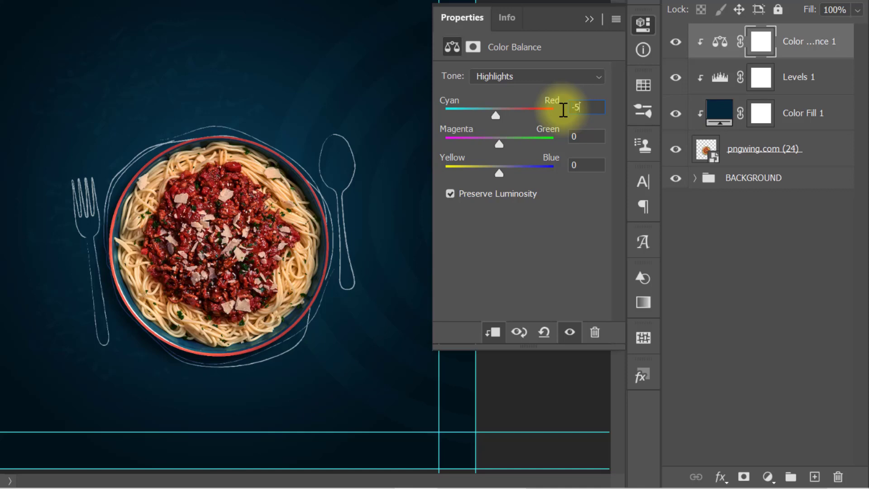
left_click(582, 164)
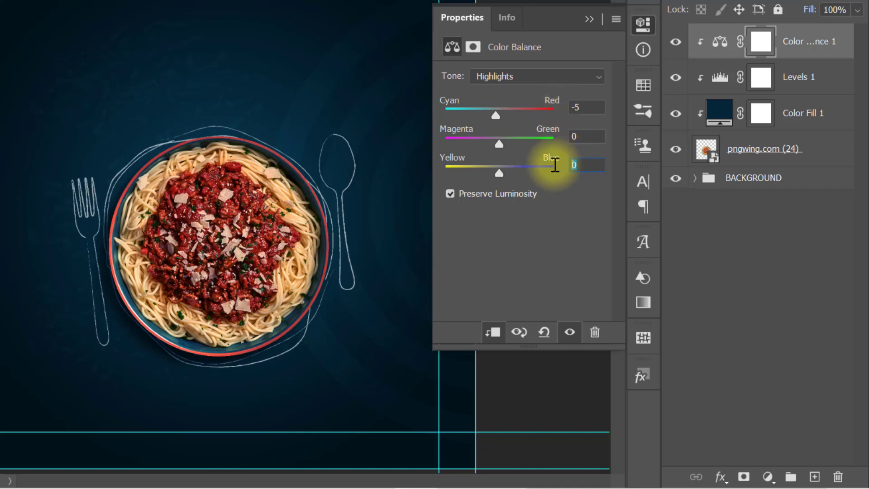
type("25")
key("Return")
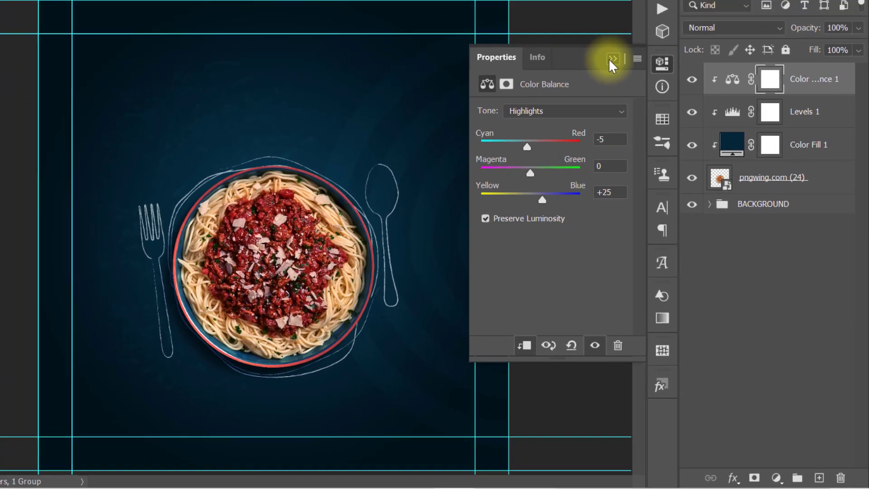
left_click(587, 20)
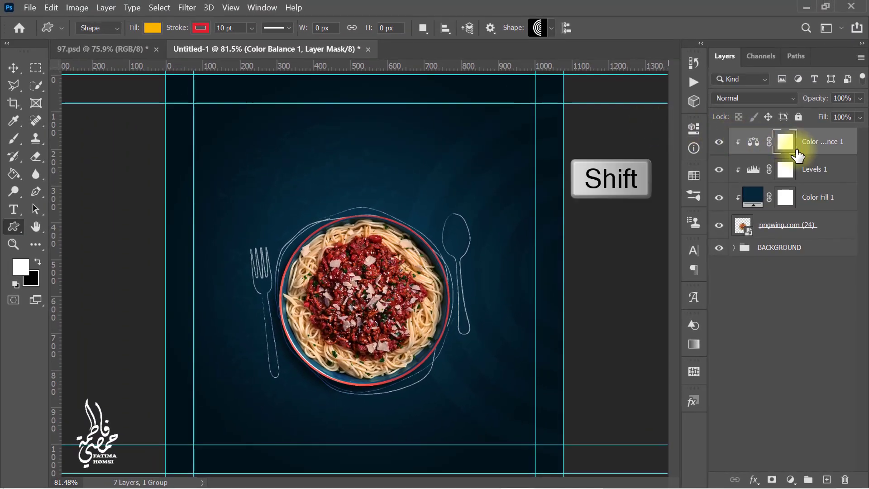
- Group the plate image with its Color Fill, Levels and Color Balance layers
left_click(831, 236, "shift")
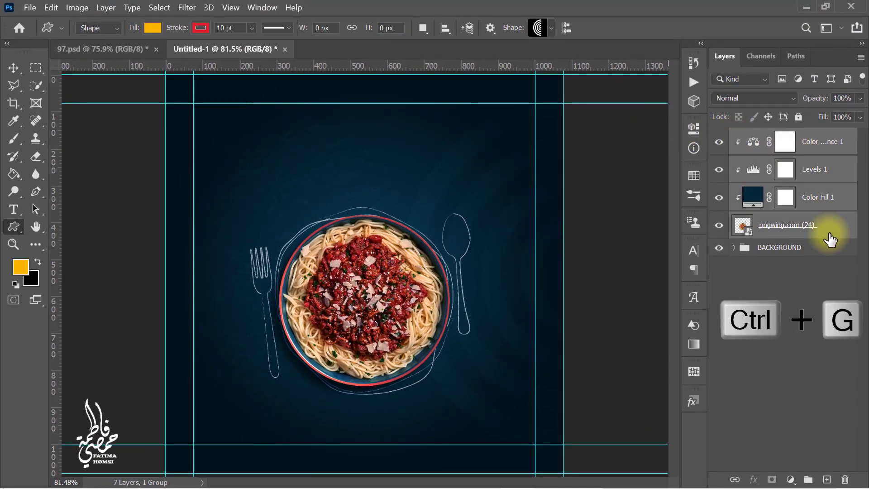
key("ctrl+g")
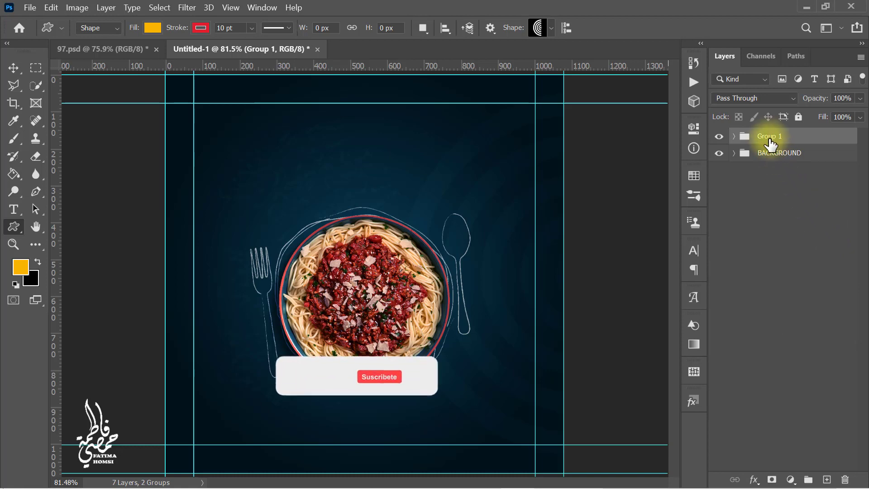
- Rename the plate image's layer group as IMAGE
double_click(770, 136)
type("IMAGE")
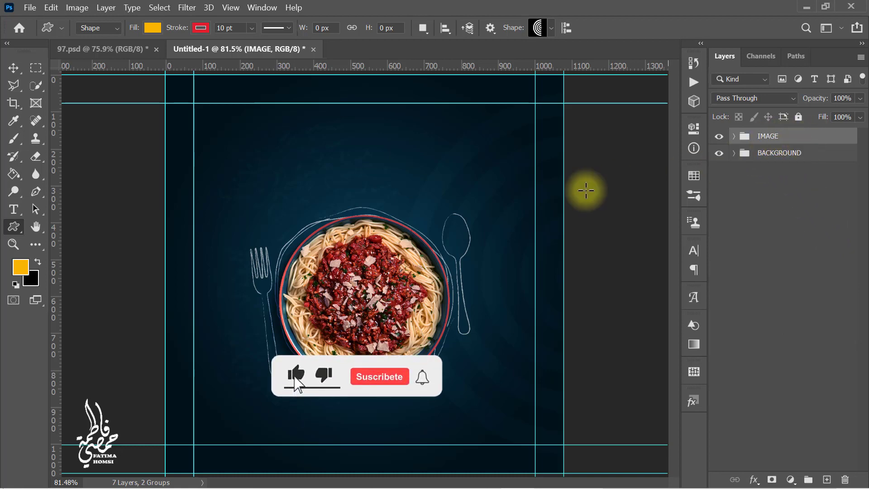
- Draw a yellow rectangle about 233 × 52 px with no stroke against the left margin guide, near the canvas's lower edge
left_click_drag(15, 231, 82, 227)
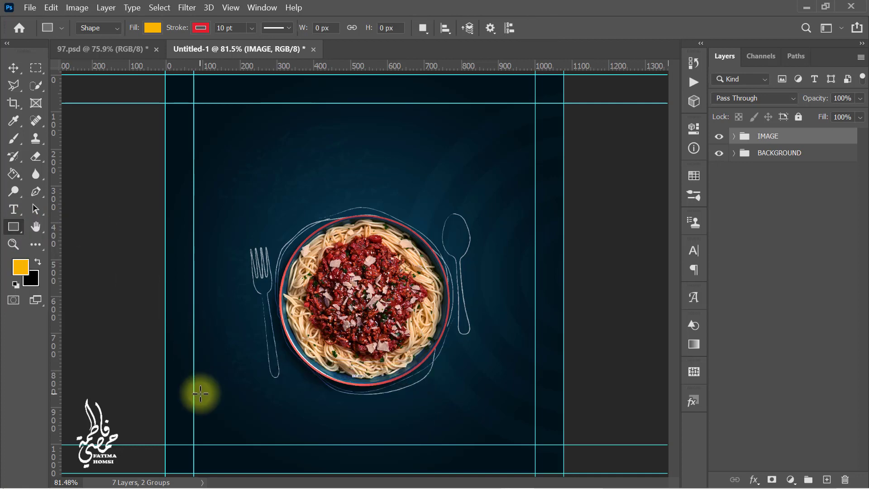
left_click_drag(193, 413, 284, 433)
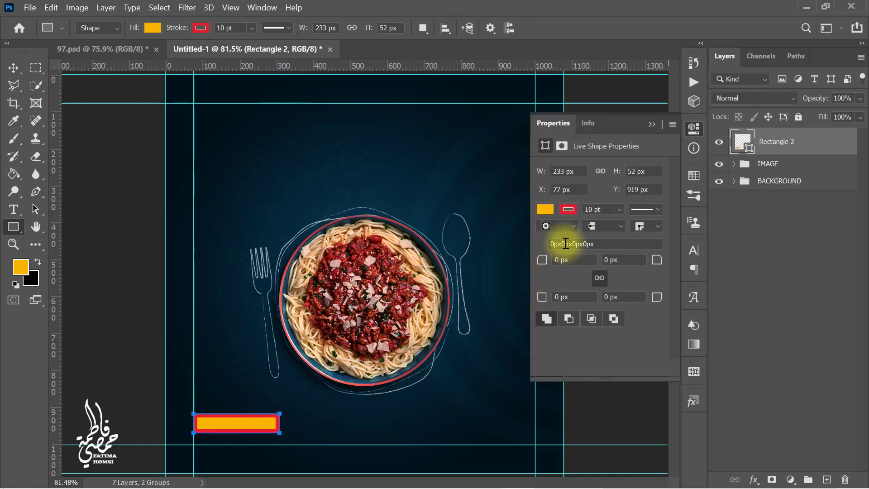
left_click(570, 210)
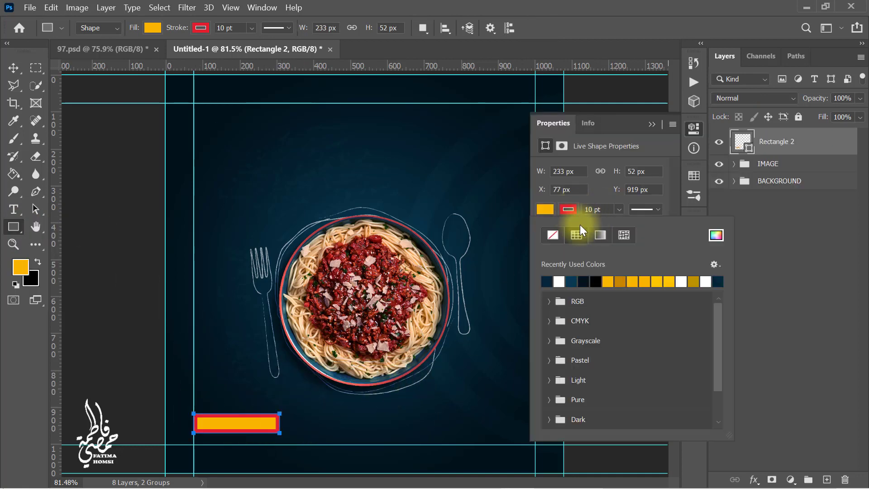
left_click(552, 235)
left_click(608, 186)
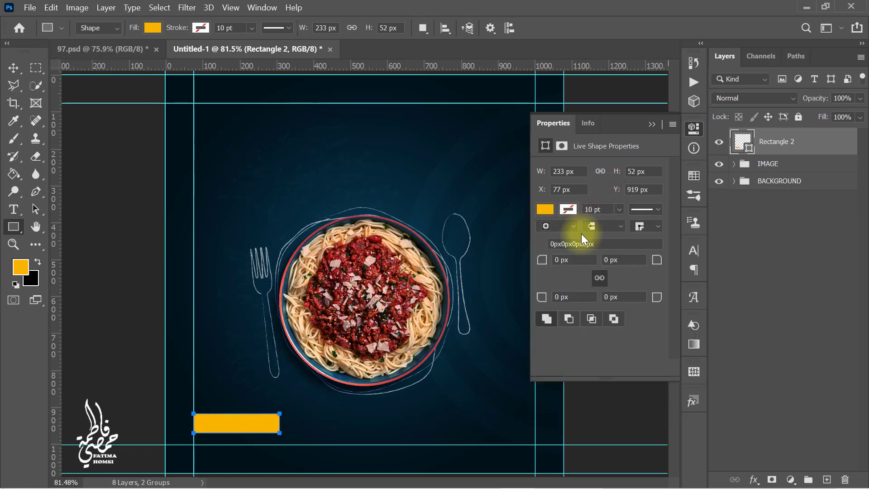
- Round all four corners of the yellow rectangle into a pill shape and stretch its height to about 112%
left_click(552, 260)
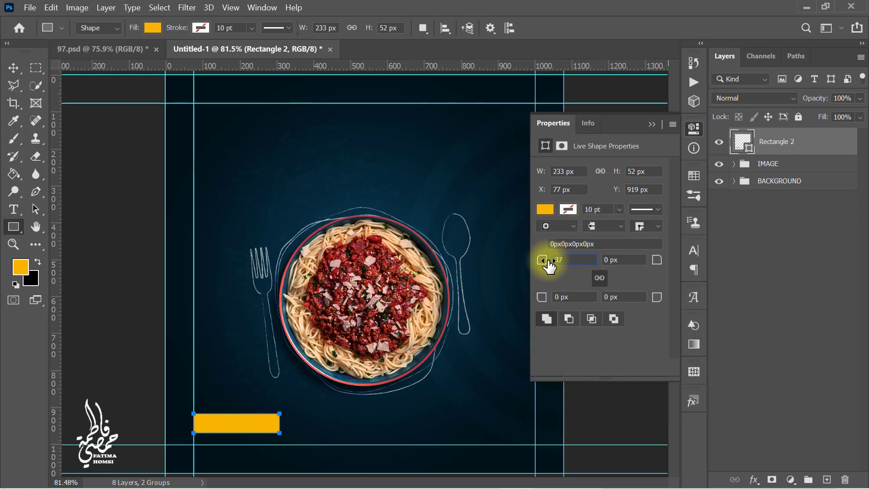
left_click(650, 127)
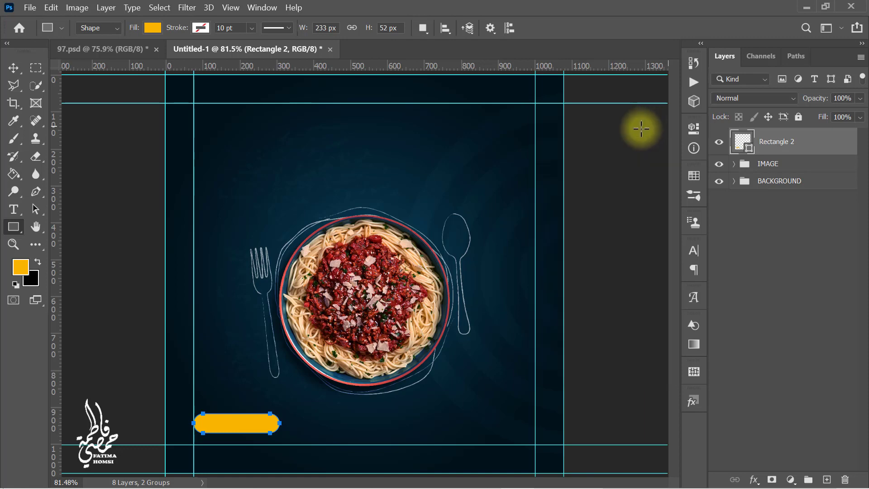
key("ctrl+t")
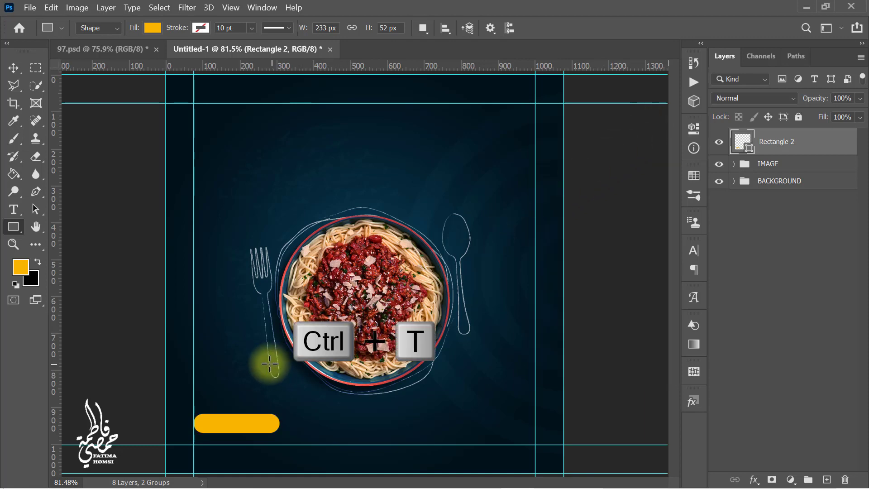
left_click_drag(239, 410, 236, 407)
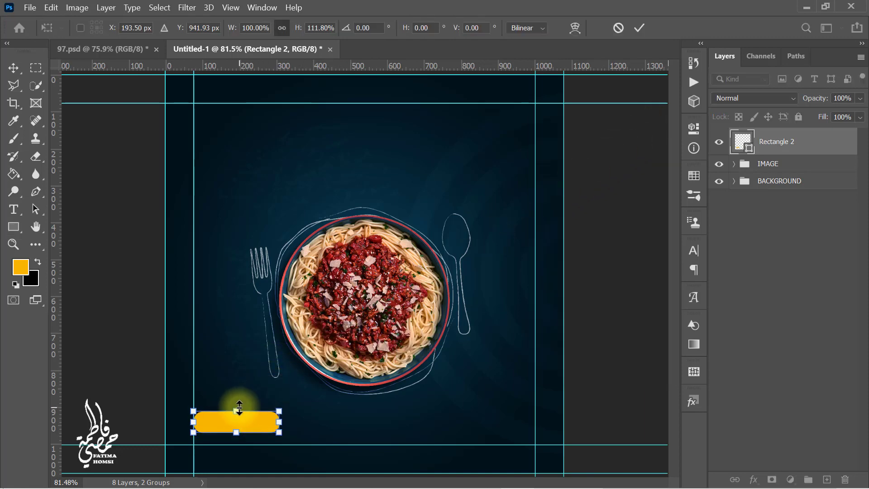
left_click(640, 27)
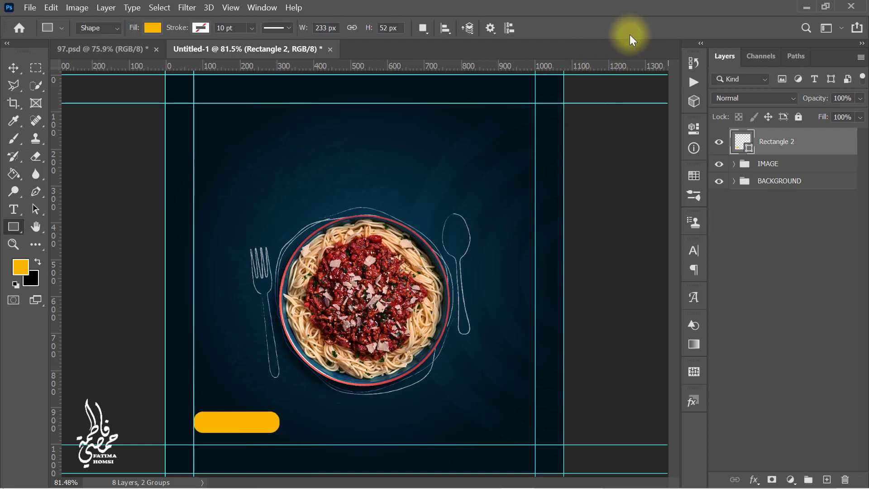
- Add centre-aligned text "ORDER NOW" in Montserrat Bold, 26 pt, in the empty area above the plate
left_click(17, 214)
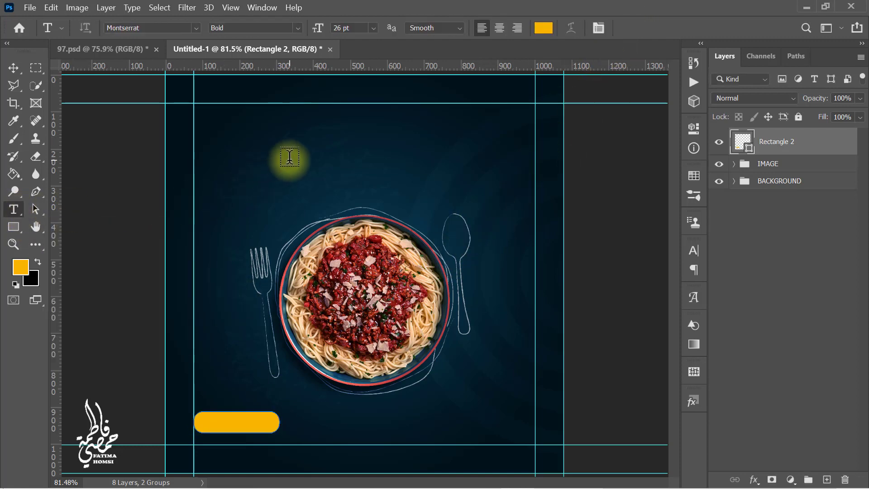
left_click(290, 156)
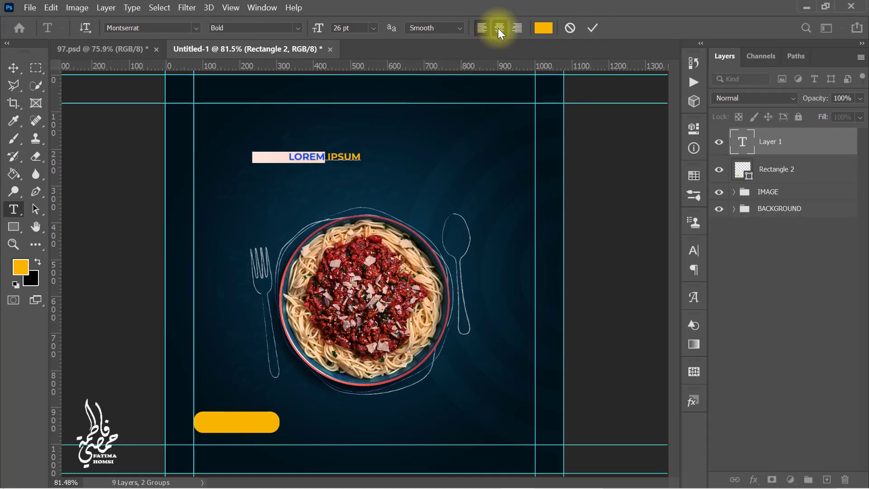
type("ORDER NOW")
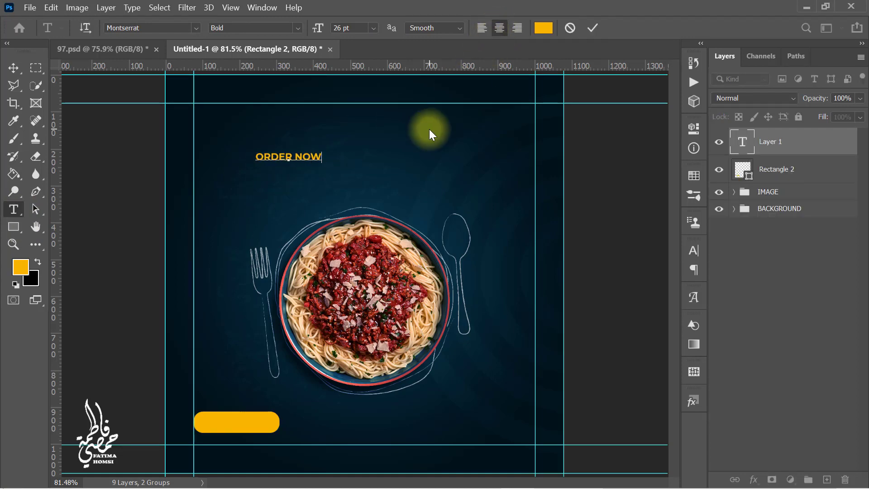
left_click(590, 31)
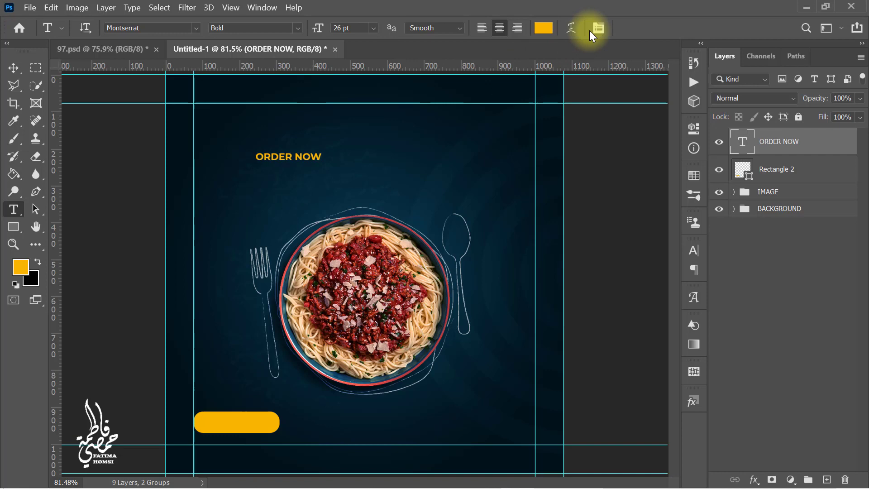
- Recolor the ORDER NOW text to dark blue #021924 sampled from the background and centre it on the yellow button
left_click(543, 29)
left_click(308, 414)
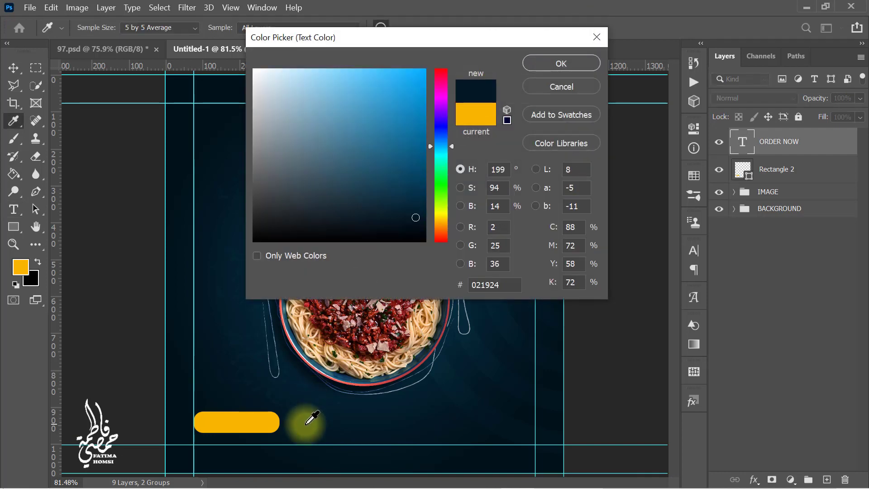
left_click(556, 64)
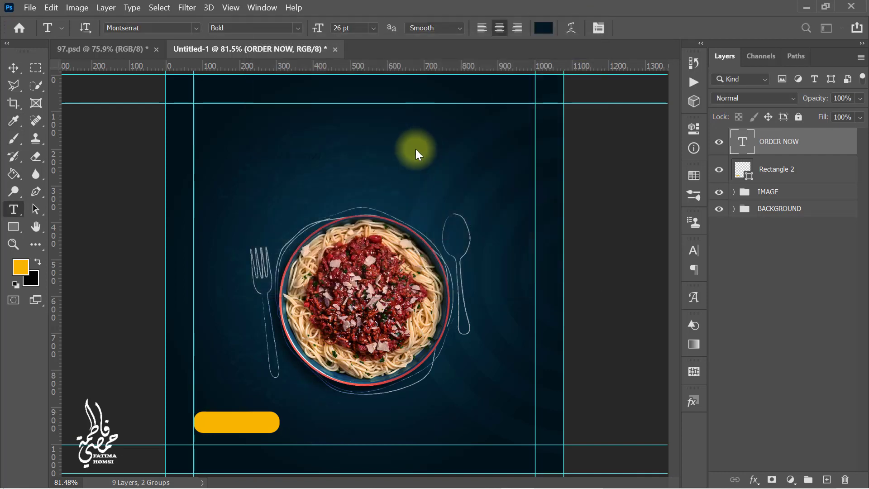
key("ctrl+t")
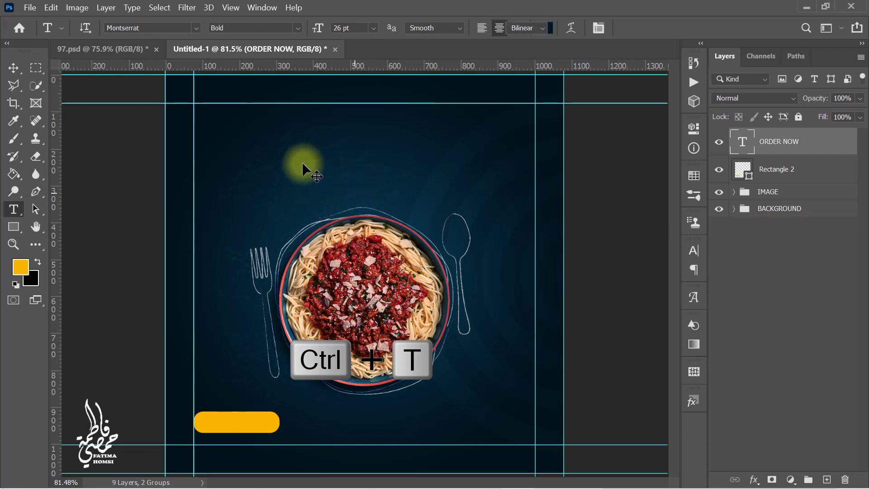
left_click_drag(301, 163, 245, 423)
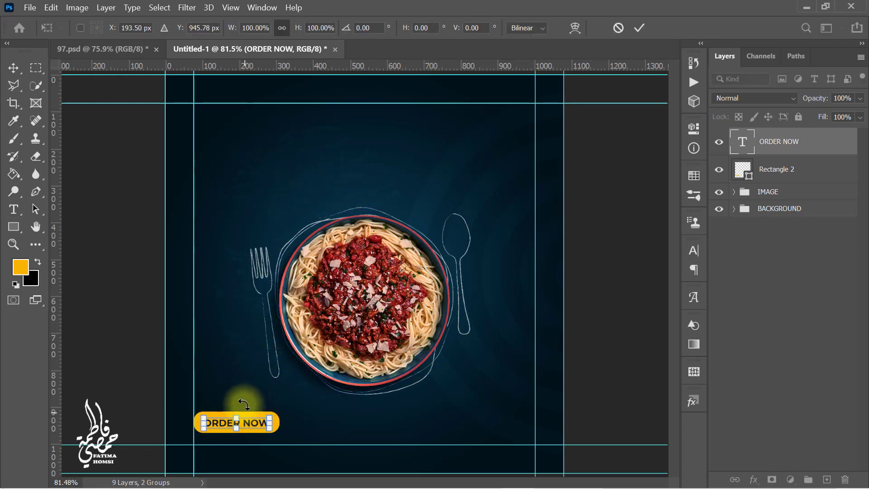
left_click(637, 28)
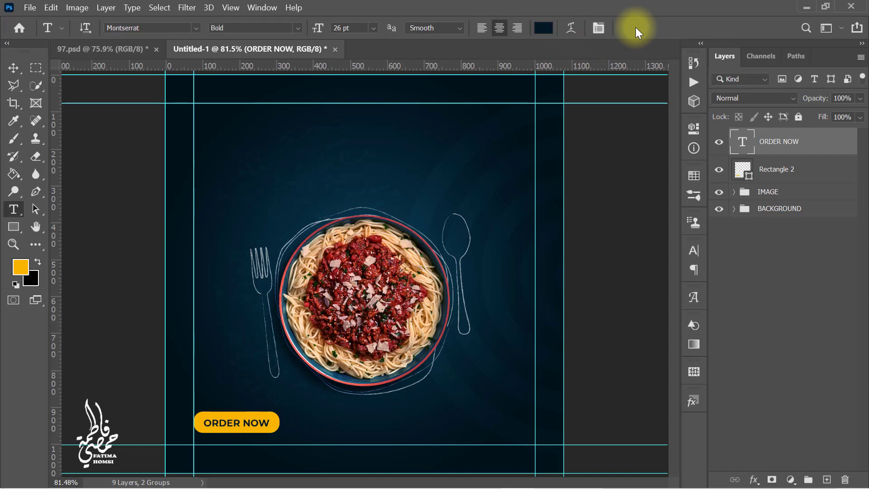
- Draw a yellow circle about 88 px wide with no stroke beside the right margin guide, level with the ORDER NOW button
right_click(15, 228)
left_click(73, 248)
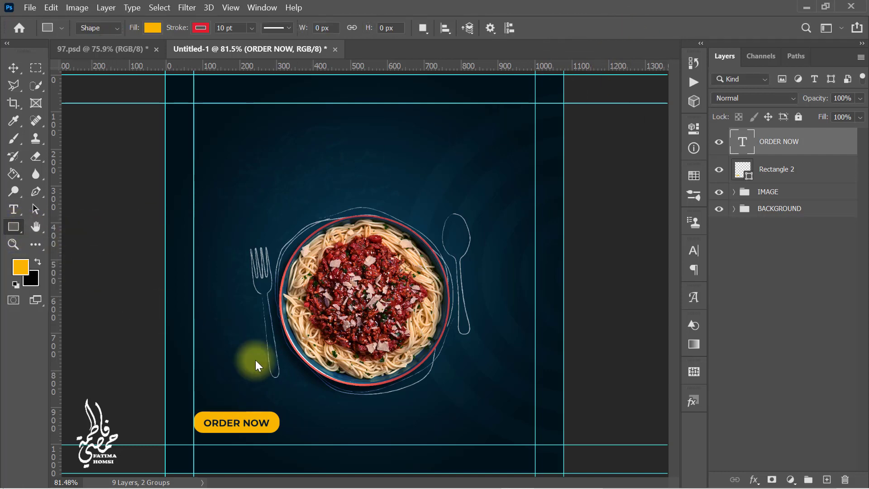
left_click_drag(502, 408, 531, 456)
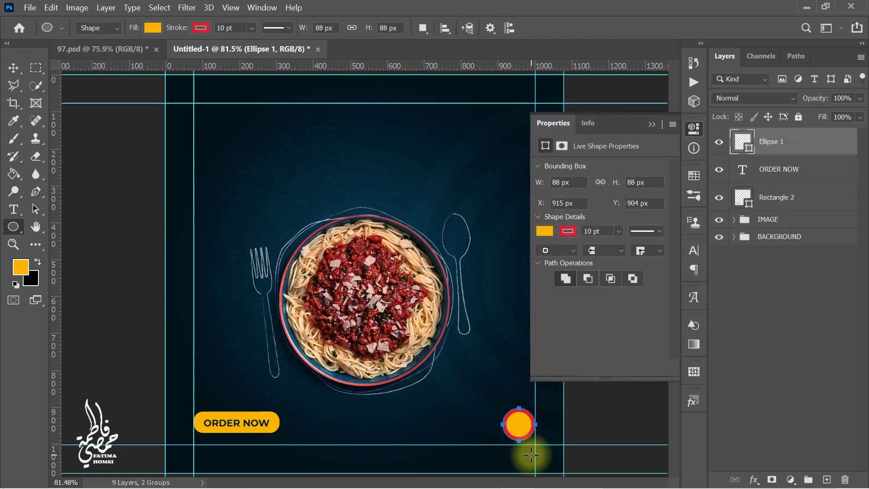
left_click(568, 231)
left_click(553, 259)
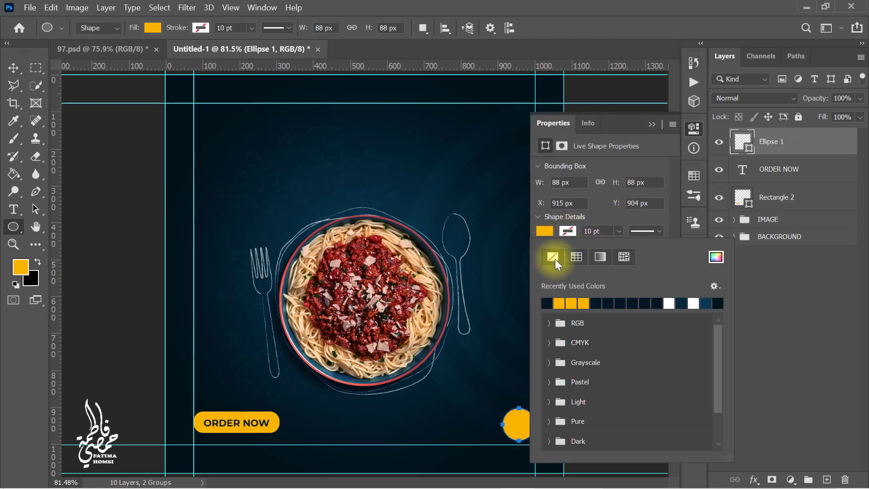
left_click(604, 214)
left_click(651, 124)
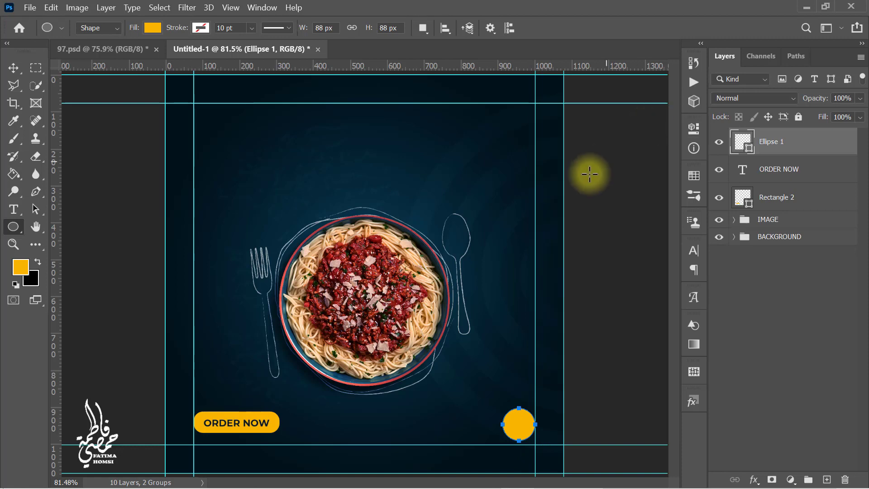
- Scale the yellow circle to about 96% and fit it into the corner of the lower and right margin guides
key("ctrl+t")
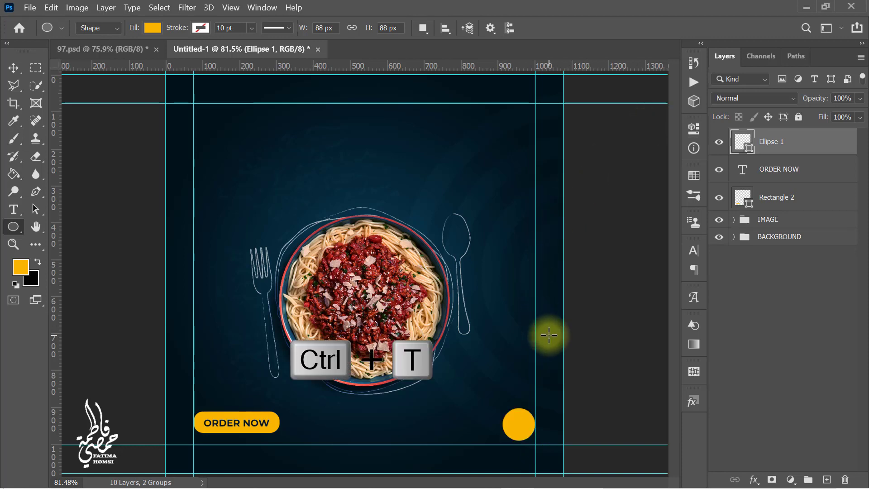
key("ctrl+t")
left_click_drag(517, 424, 519, 411)
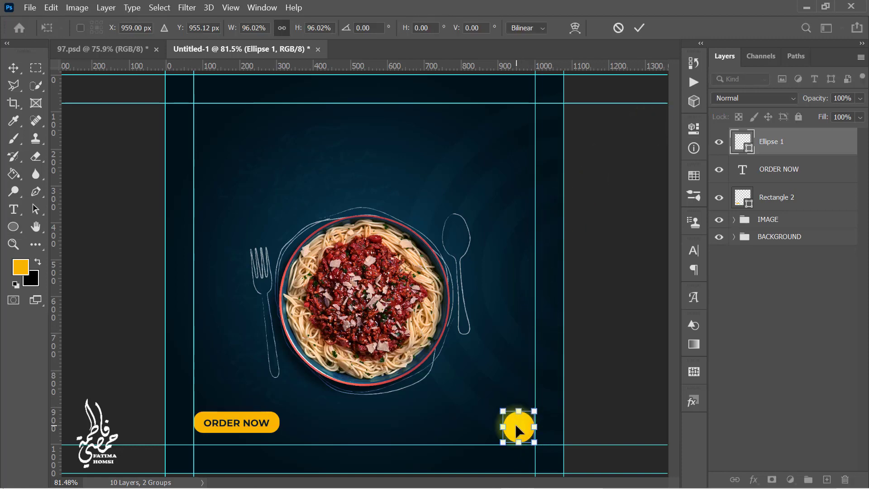
left_click(638, 28)
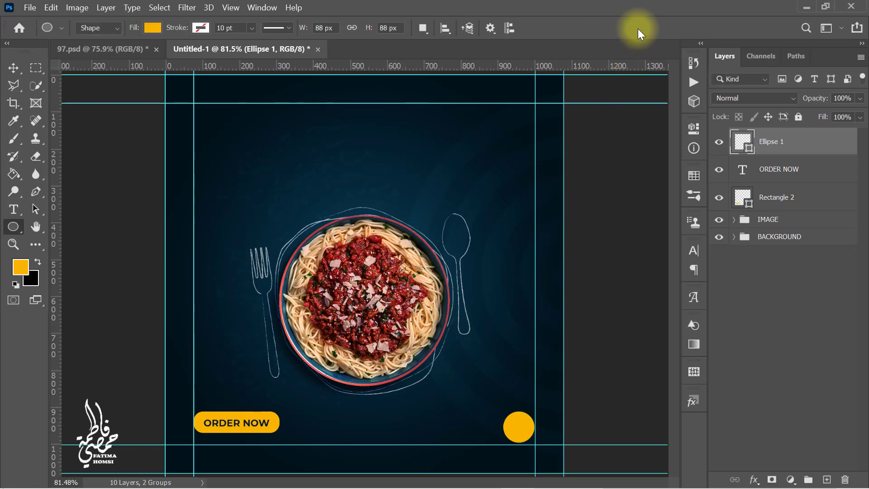
- Draw the ringing phone handset custom shape from the shabe set, about 44 px wide, at the centre of the yellow circle
right_click(14, 228)
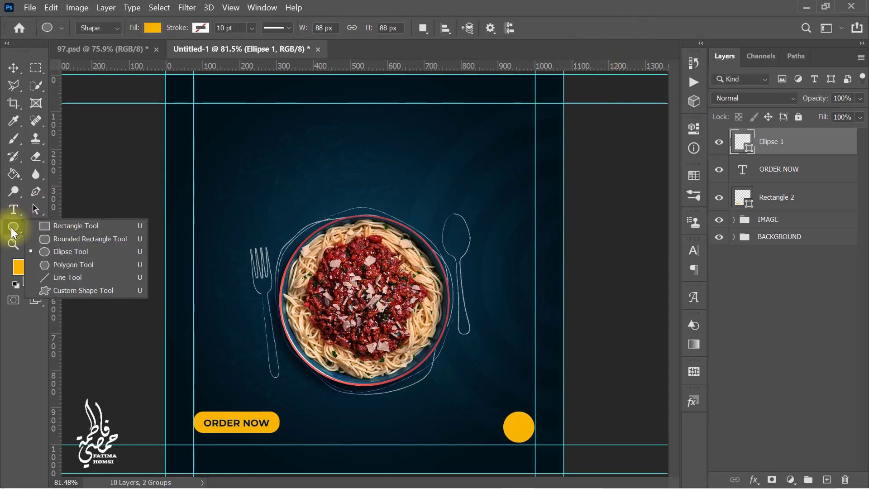
left_click(90, 291)
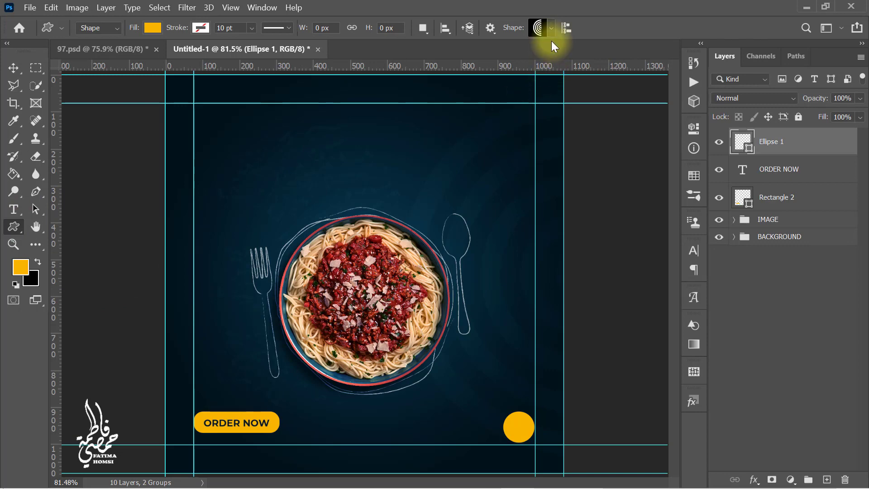
left_click(550, 29)
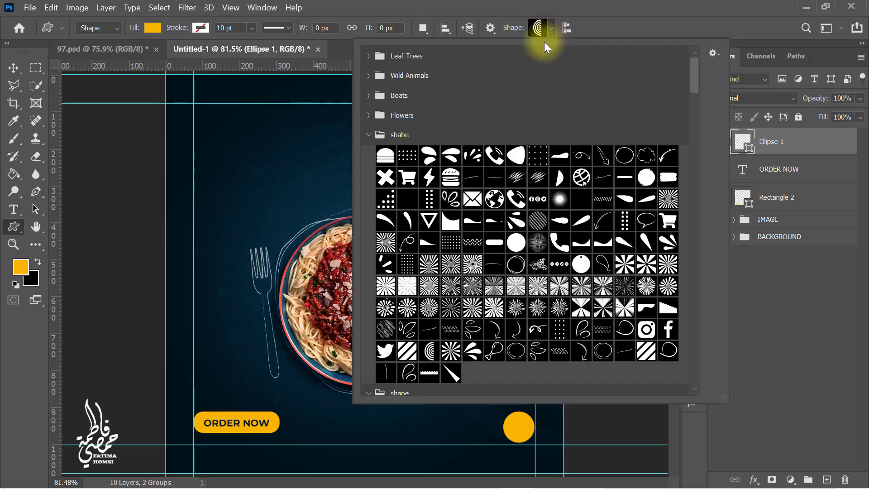
left_click(494, 156)
left_click(605, 35)
scroll(523, 437, "up", 3)
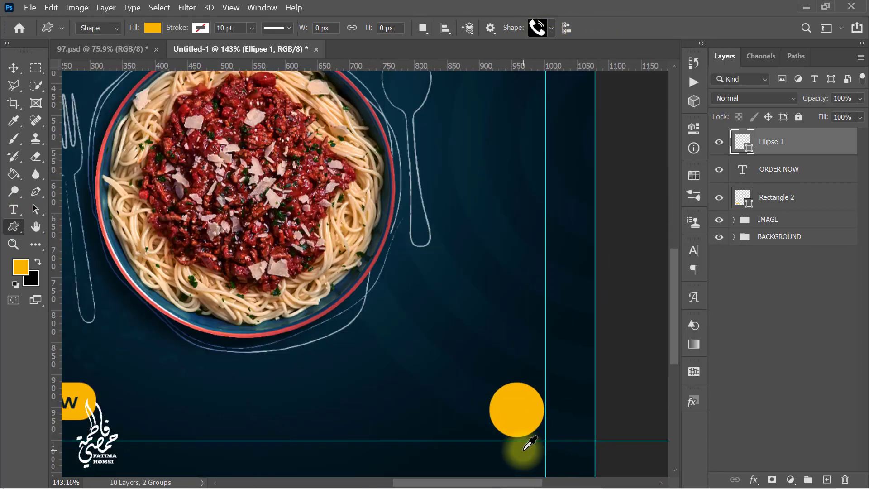
left_click_drag(510, 403, 525, 417)
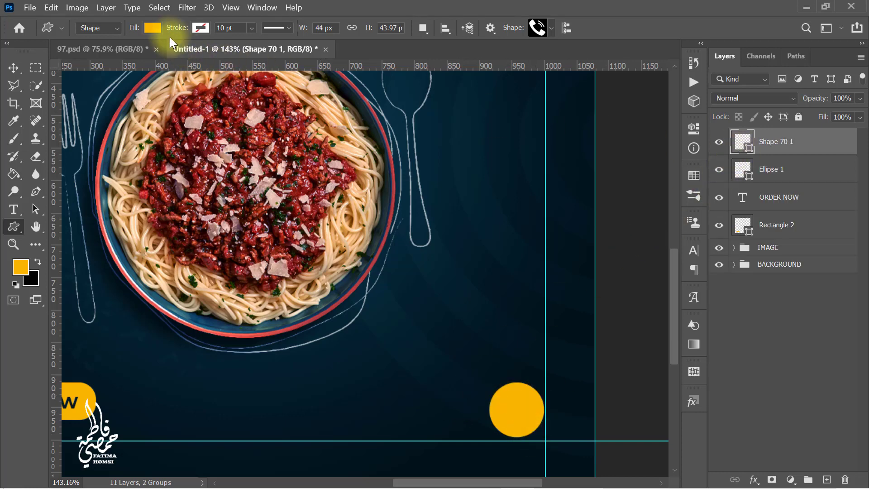
- Fill the phone shape with the recently used dark blue of the ORDER NOW text
left_click(155, 30)
left_click(67, 99)
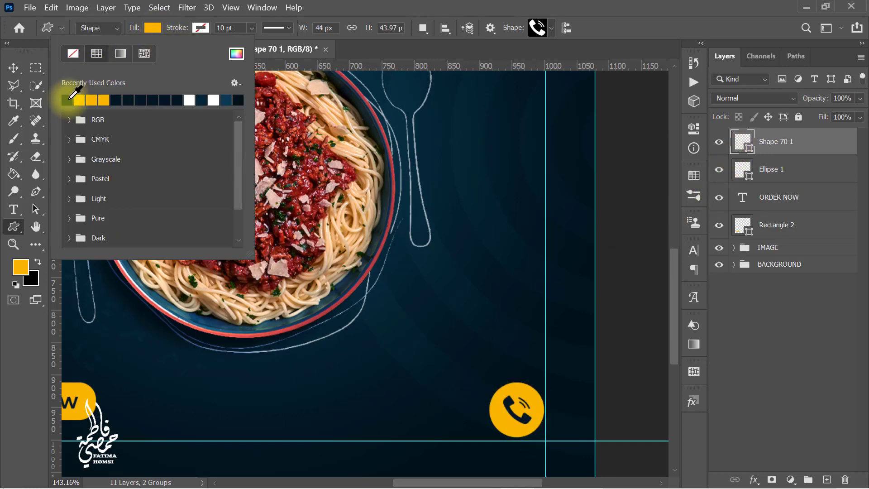
left_click(421, 9)
scroll(420, 165, "down", 2)
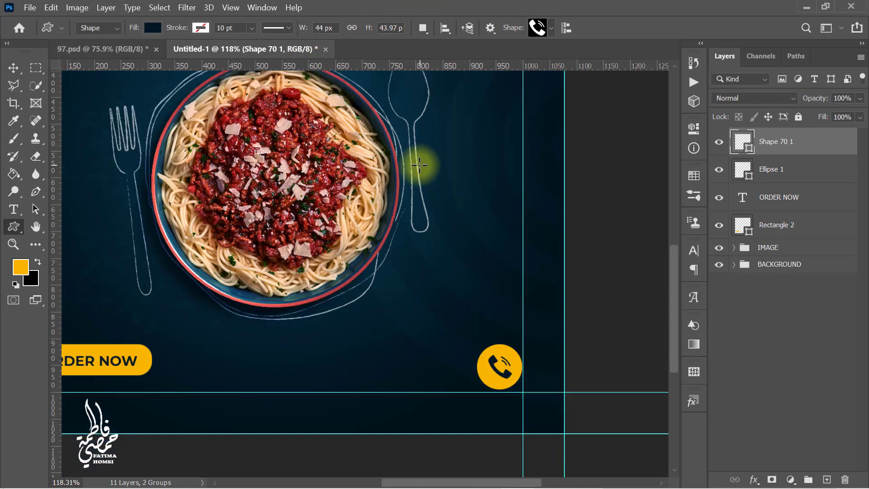
scroll(398, 184, "down", 2)
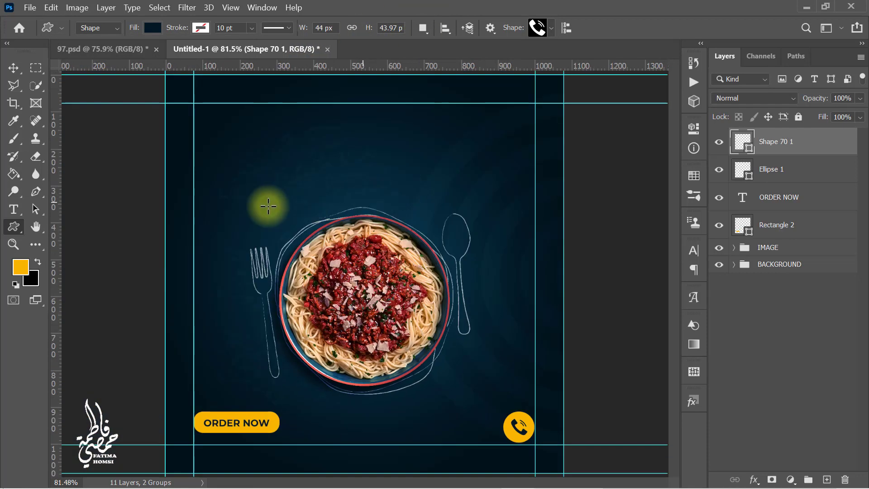
- Add the phone number as white centre-aligned text between the ORDER NOW button and phone icon, in Montserrat Black
left_click(13, 209)
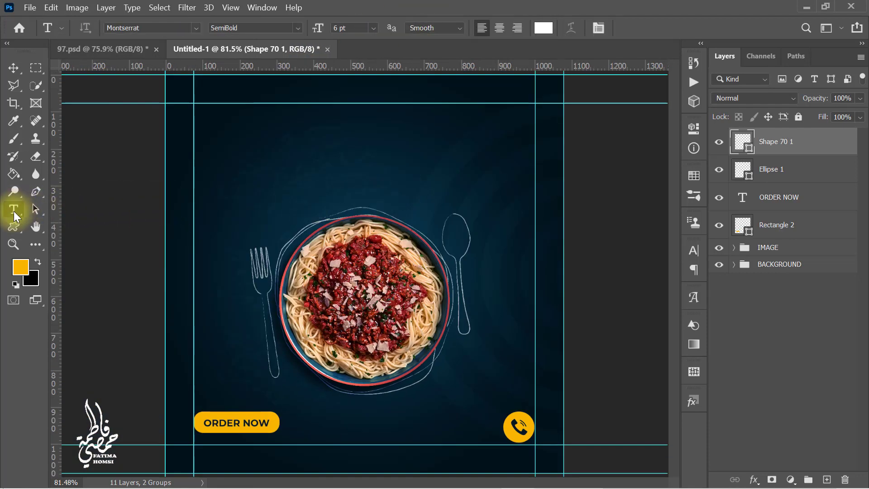
left_click(406, 420)
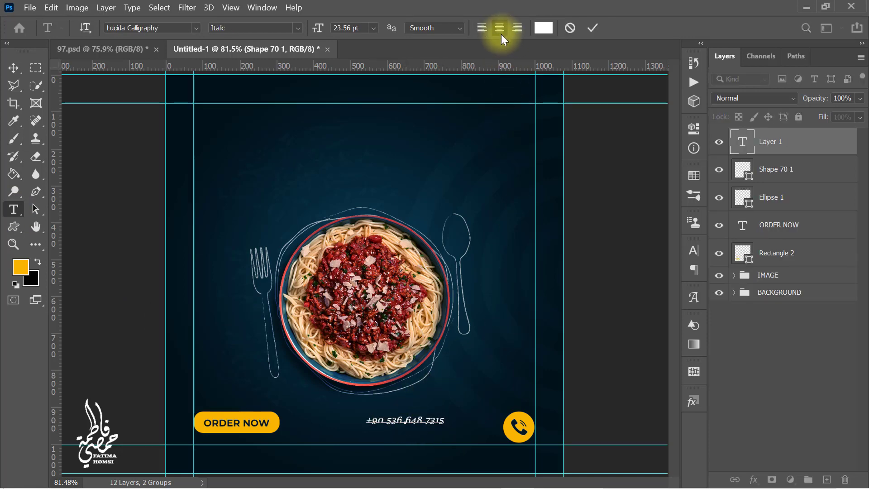
left_click(590, 33)
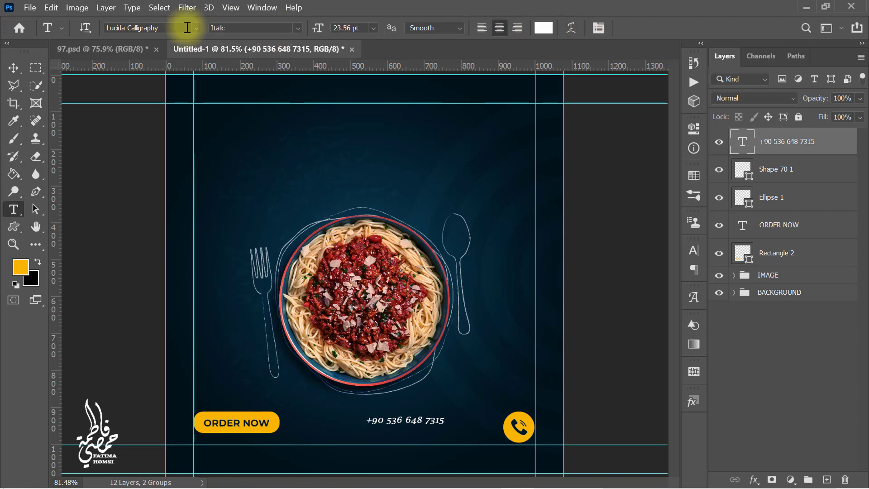
type("mon")
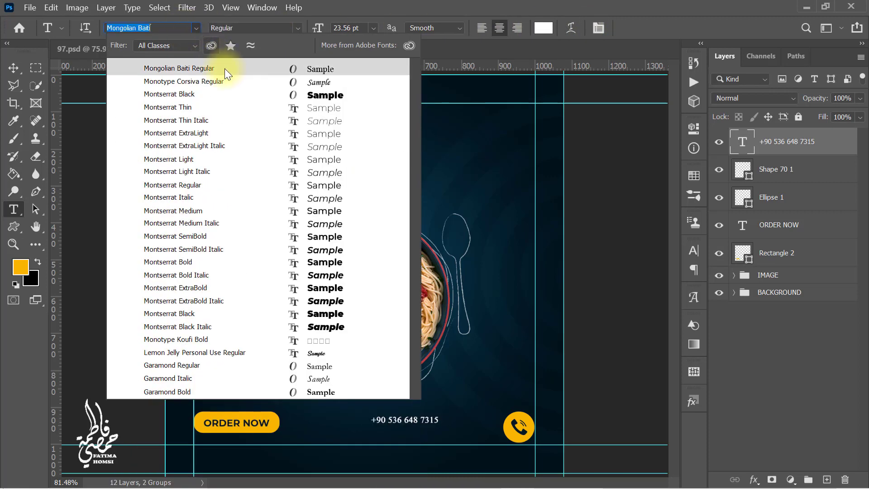
left_click(245, 98)
- Move the phone number text beside the yellow phone circle, just above the lower margin guide
key("ctrl+t")
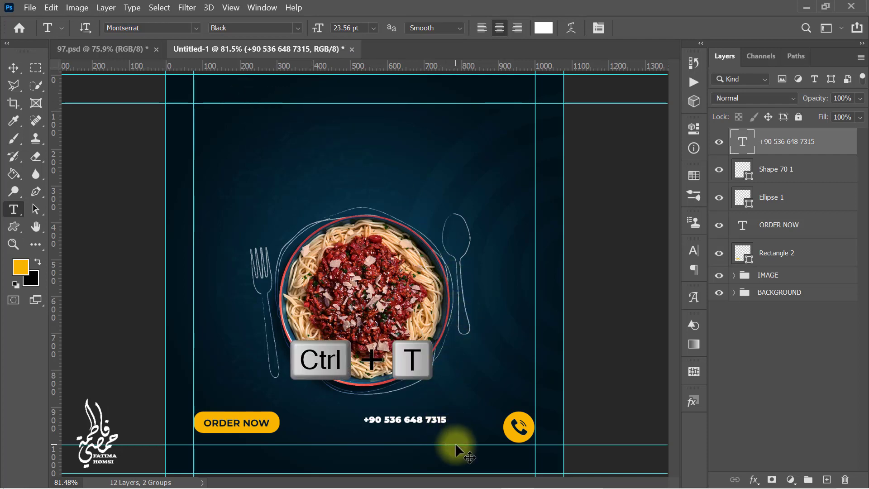
left_click_drag(405, 420, 455, 436)
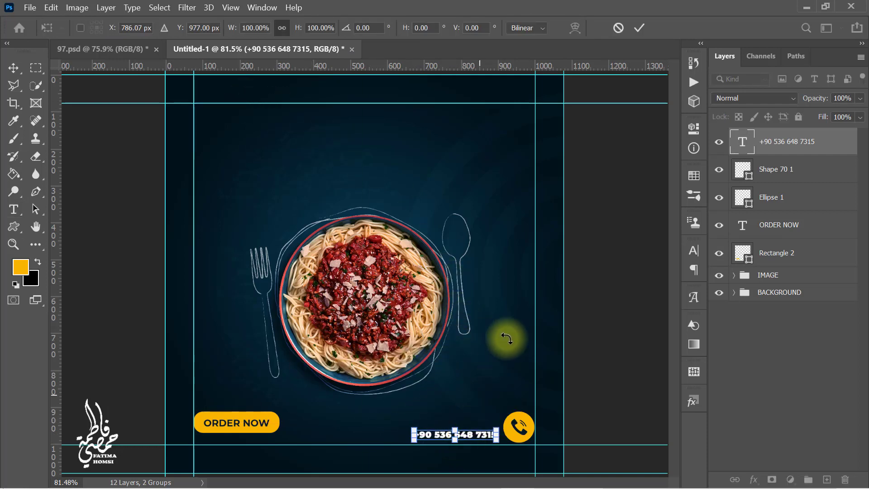
left_click(639, 27)
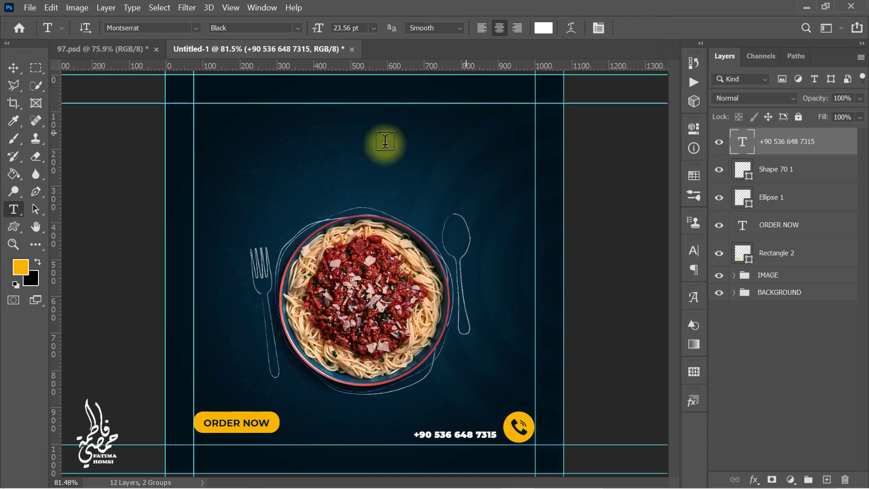
- Add the text "Cll To Find Out More" in the empty area above the plate
left_click(385, 141)
key("BackSpace")
type("Cll To Find Out Mo")
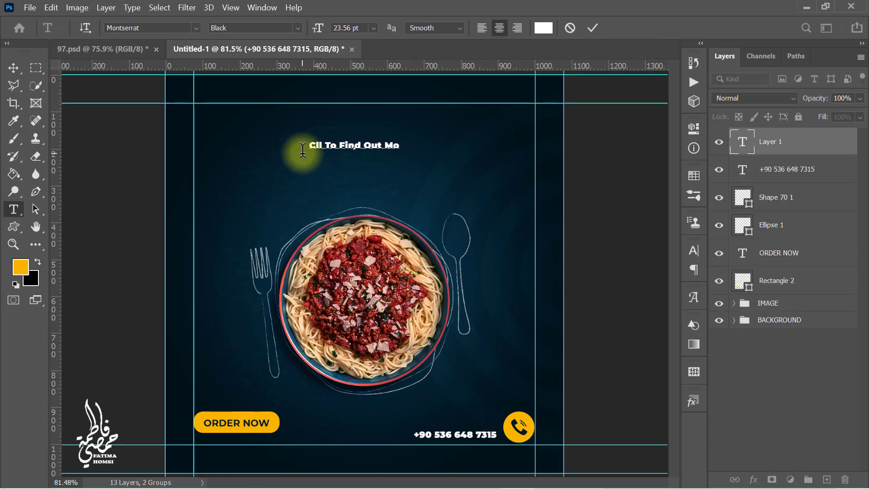
type("re")
left_click(593, 28)
- Scale the "Cll To Find Out More" text to about 59% and place it directly above the phone number
key("ctrl+t")
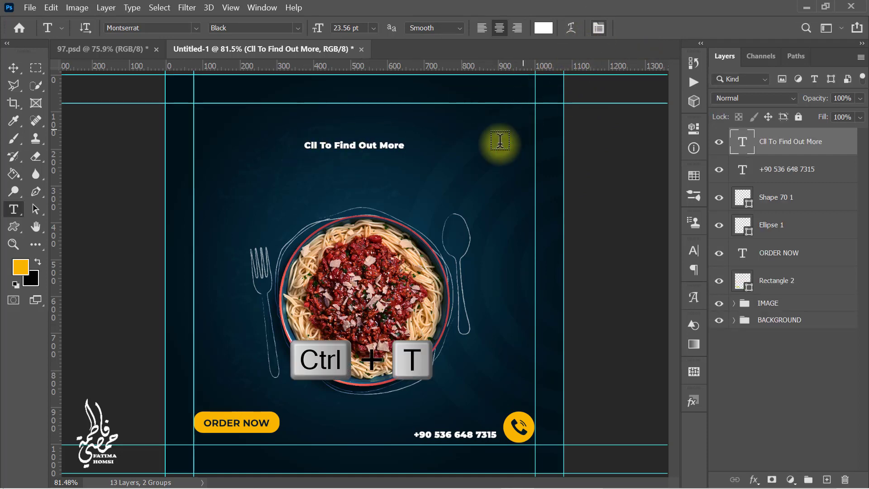
left_click_drag(364, 145, 466, 430)
left_click_drag(453, 419, 454, 422)
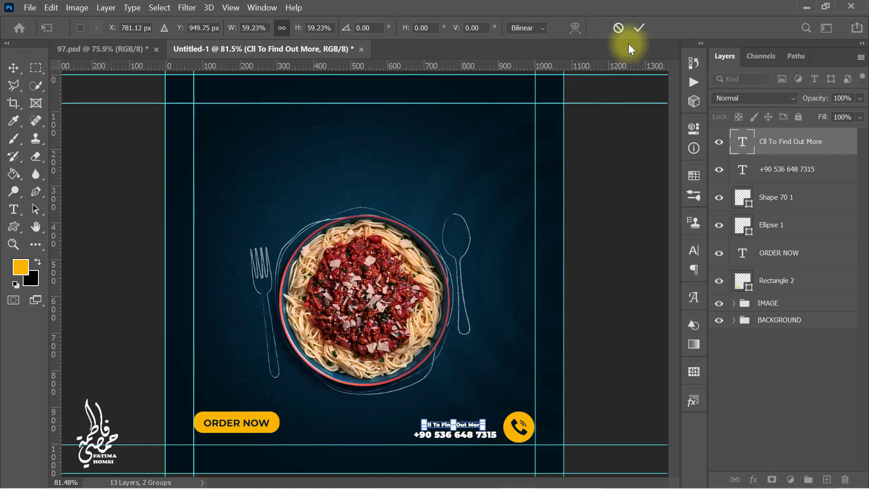
left_click(636, 28)
- Set the font of the "Cll To Find Out More" text to Mongolian Baiti Regular
left_click(195, 29)
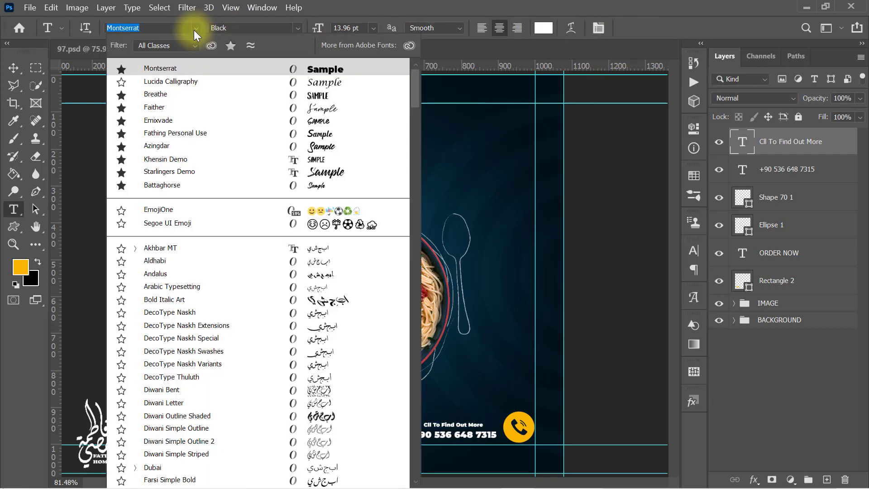
type("mon")
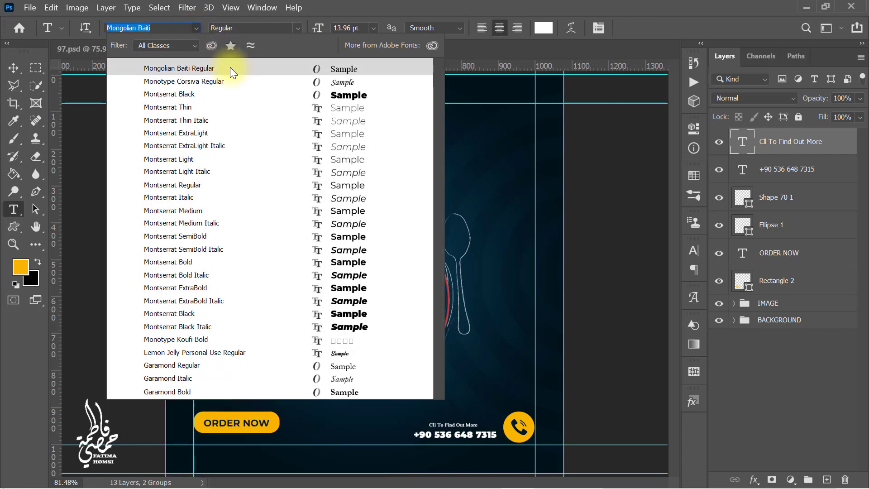
left_click(230, 68)
- Enlarge the "Cll To Find Out More" text to about 144%, keeping it centred just above the phone number
scroll(479, 436, "up", 5)
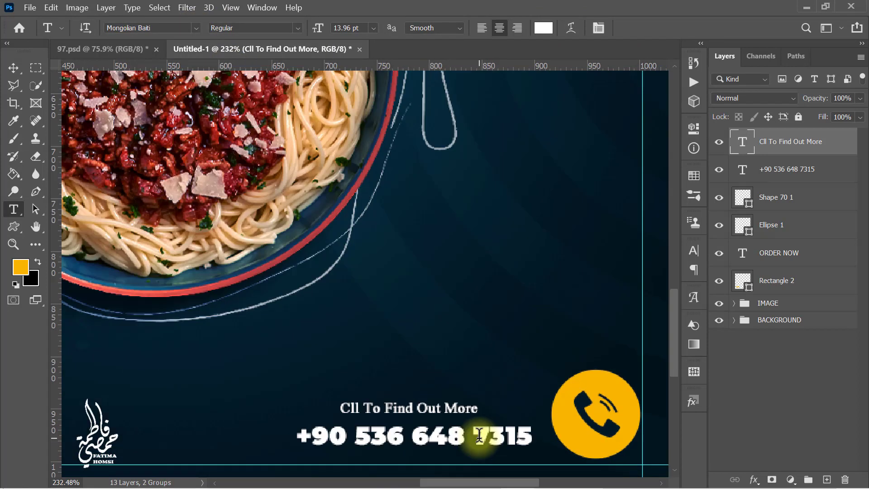
key("ctrl+t")
left_click_drag(421, 406, 416, 390)
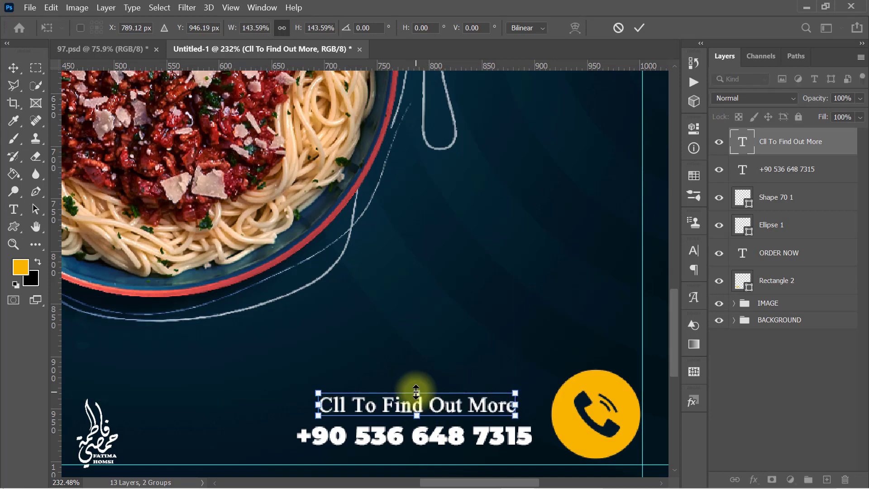
left_click(640, 27)
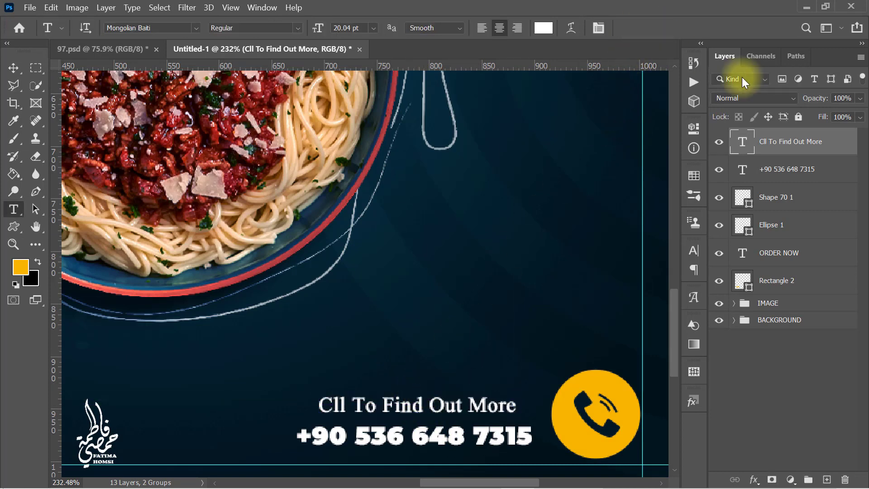
- Move the "Cll To Find Out More" and phone number texts together closer to the yellow phone circle
left_click(810, 171, "shift")
key("ctrl+t")
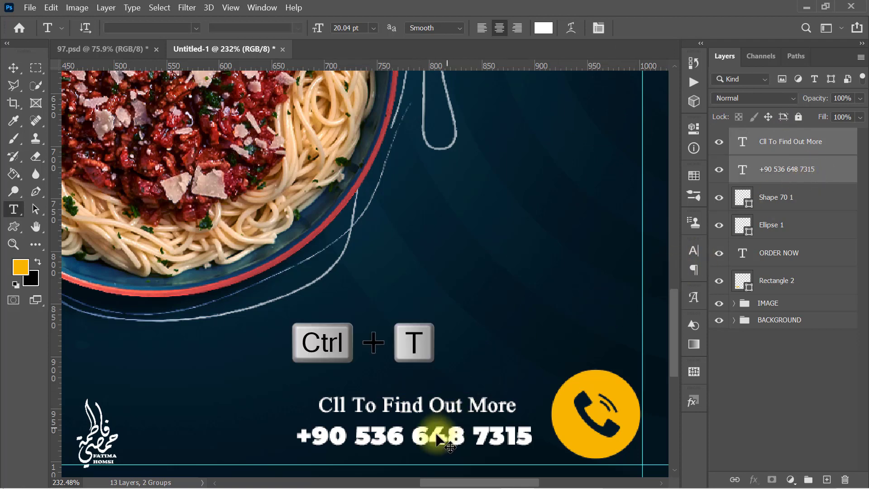
left_click_drag(437, 435, 451, 440)
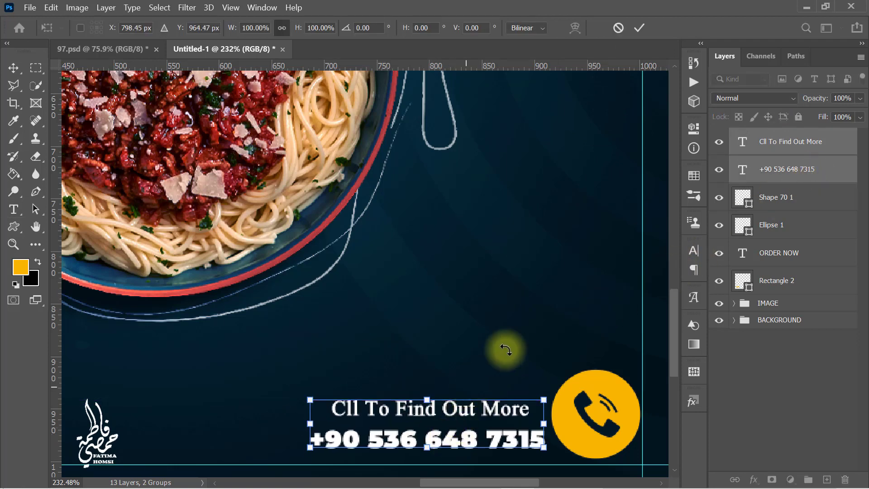
left_click(640, 29)
key("ctrl+minus")
key("ctrl+minus")
key("ctrl+minus")
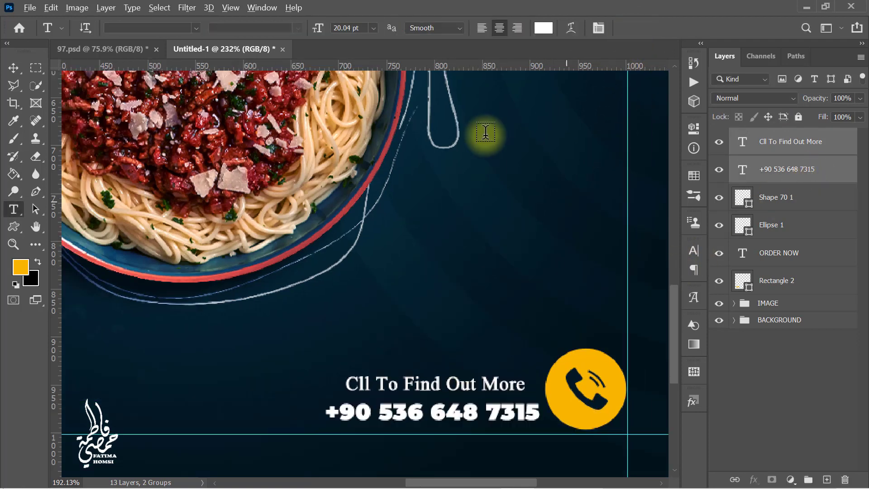
key("ctrl+0")
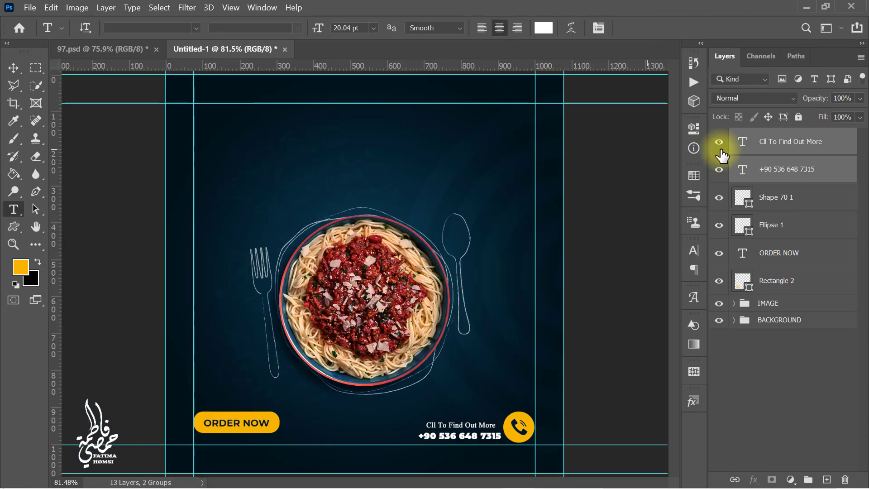
- Nudge the "Cll To Find Out More" text slightly above the phone number and set its size to 18 pt
left_click(787, 144)
key("ctrl+t")
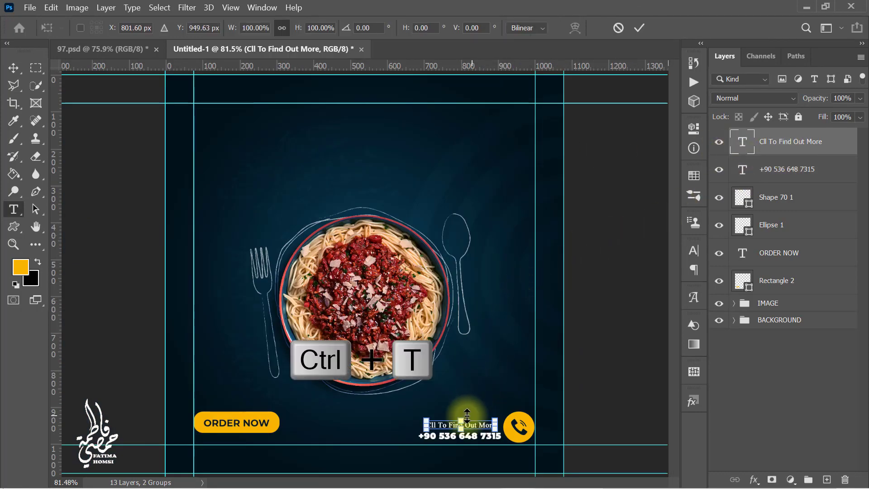
scroll(474, 428, "up", 2)
scroll(473, 334, "down", 2)
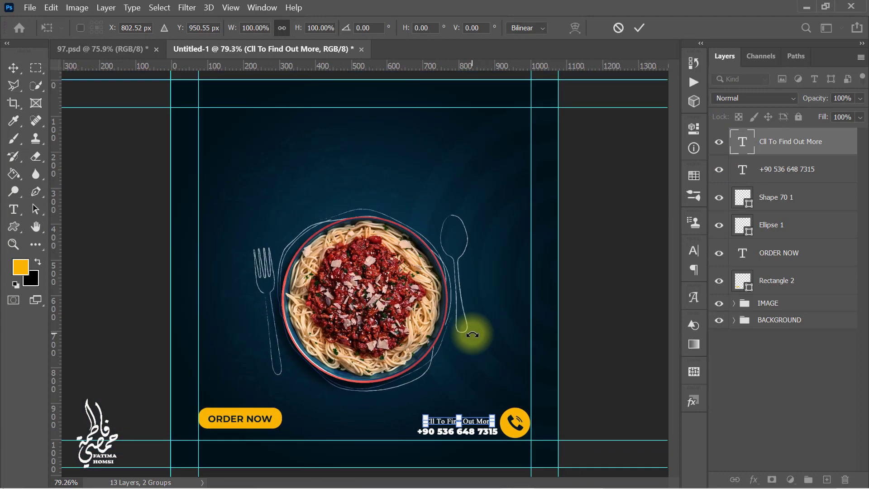
left_click(638, 28)
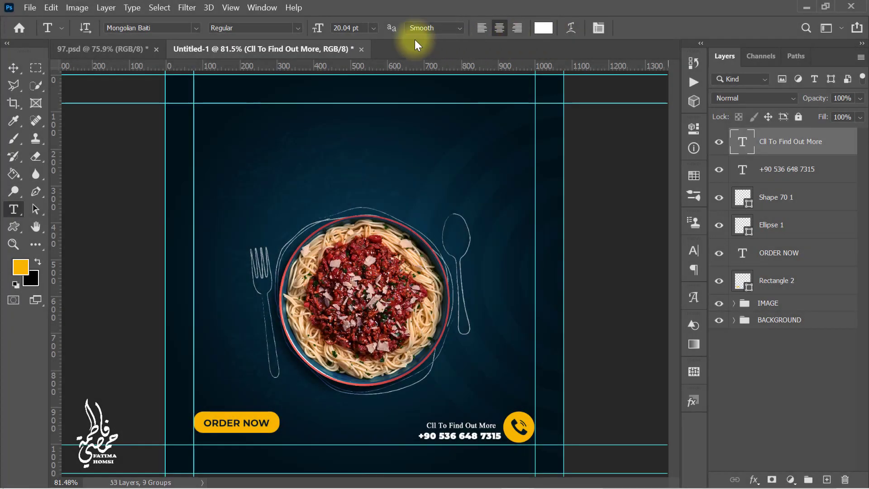
left_click(358, 28)
type("18")
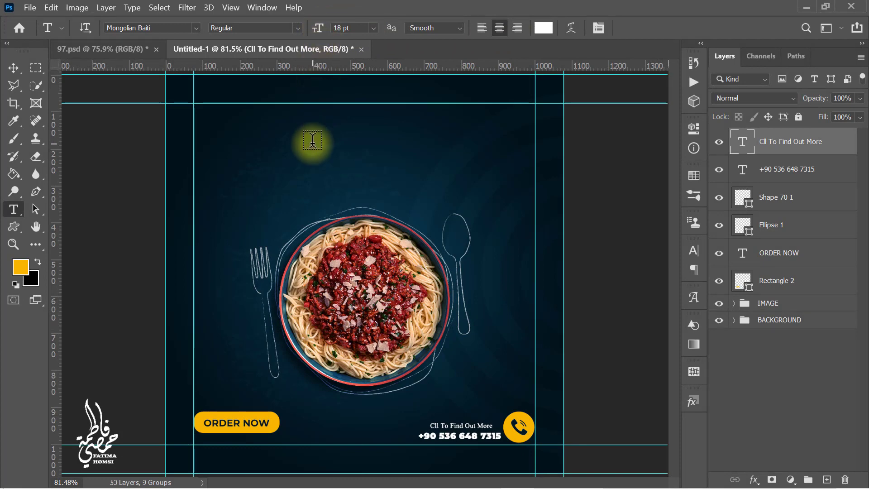
left_click(313, 140)
type("www.website.com")
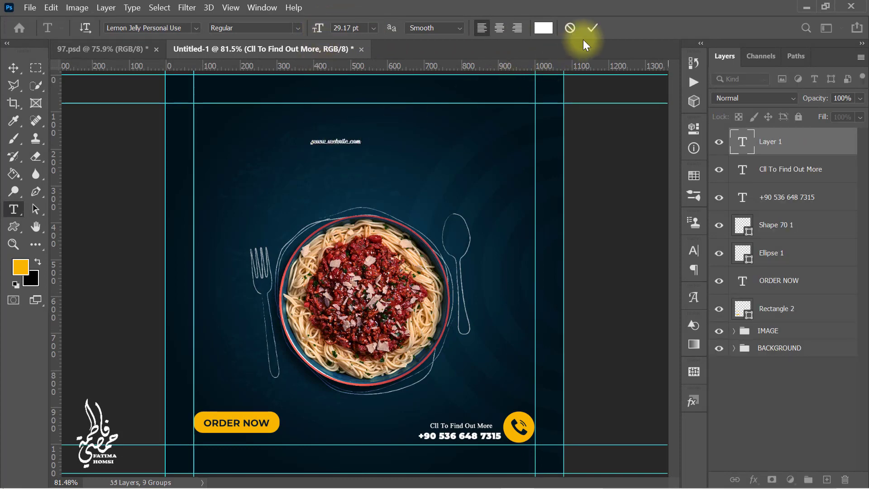
left_click(591, 27)
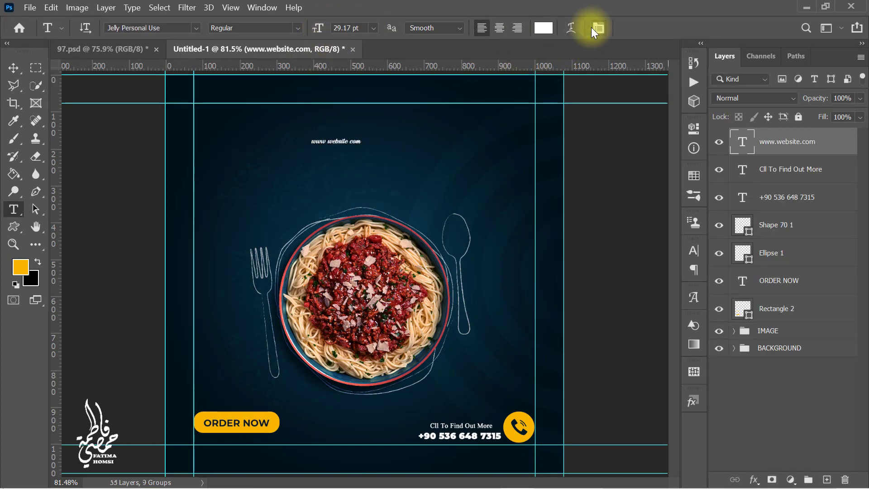
left_click(186, 27)
type("mon")
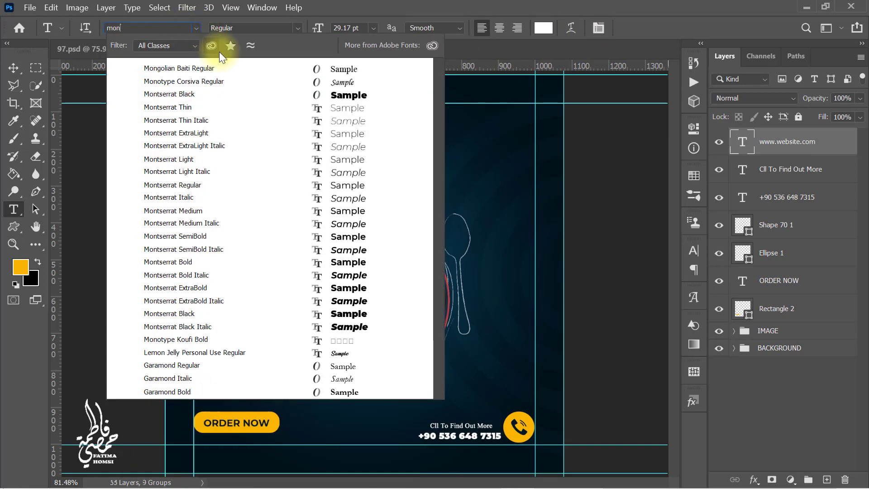
left_click(224, 67)
key("ctrl+t")
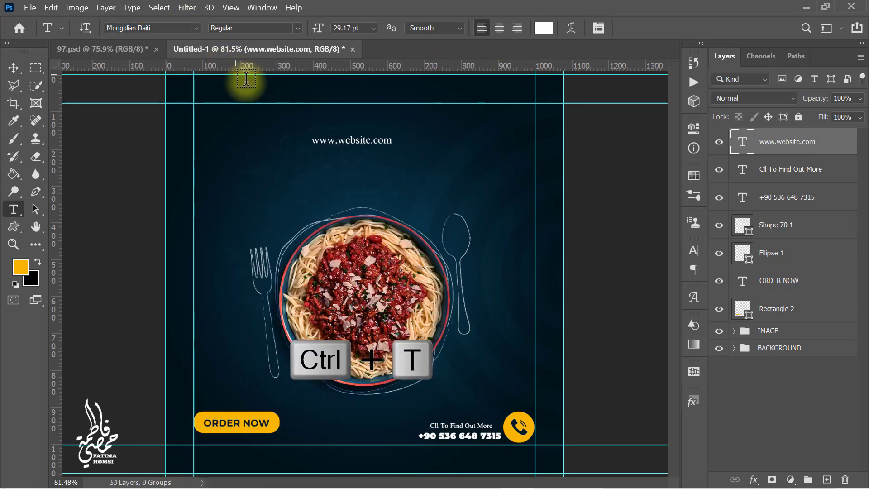
left_click_drag(357, 142, 294, 438)
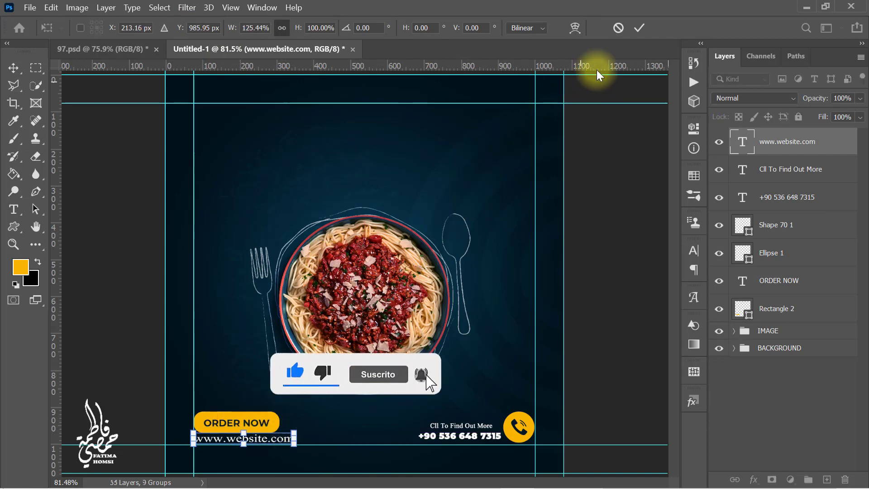
left_click(638, 28)
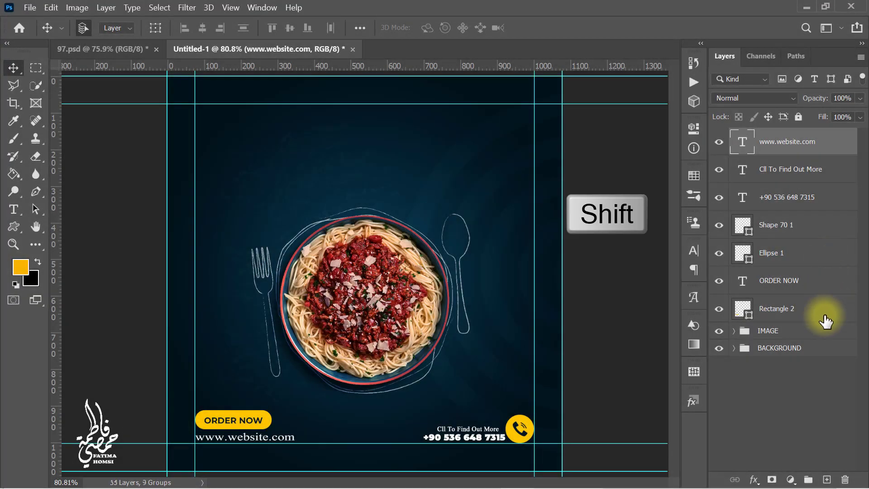
left_click(826, 320, "shift")
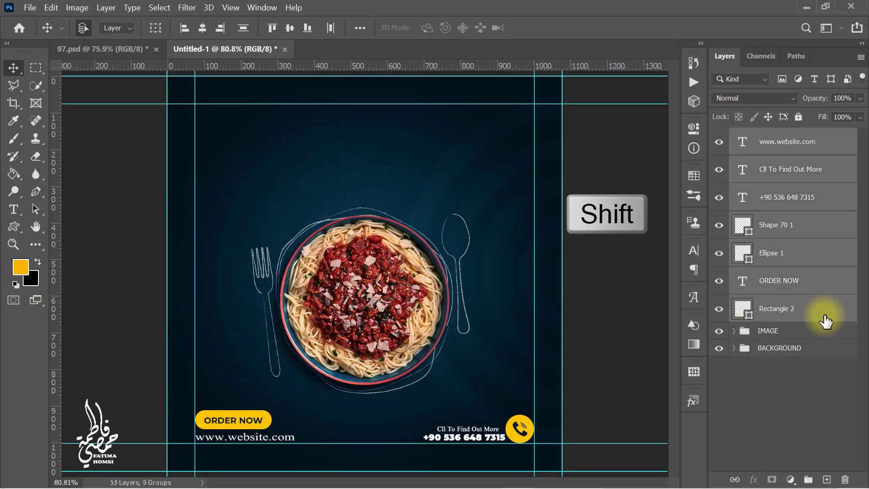
key("ctrl+g")
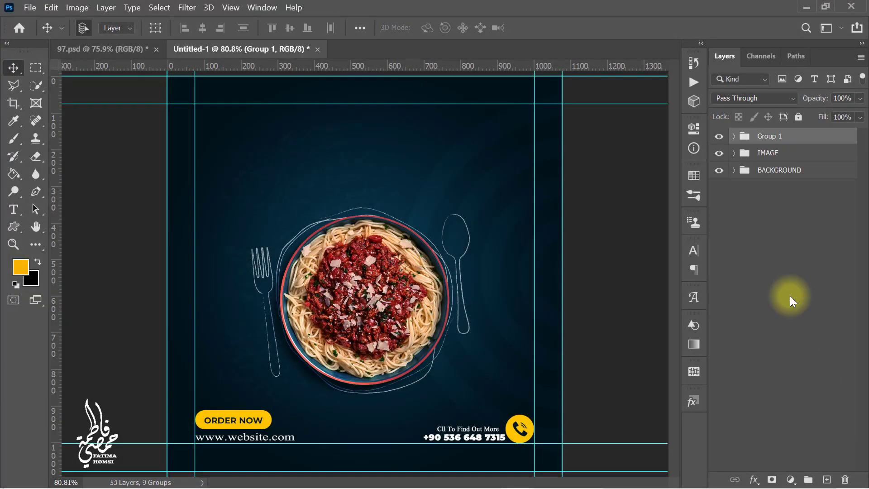
double_click(768, 136)
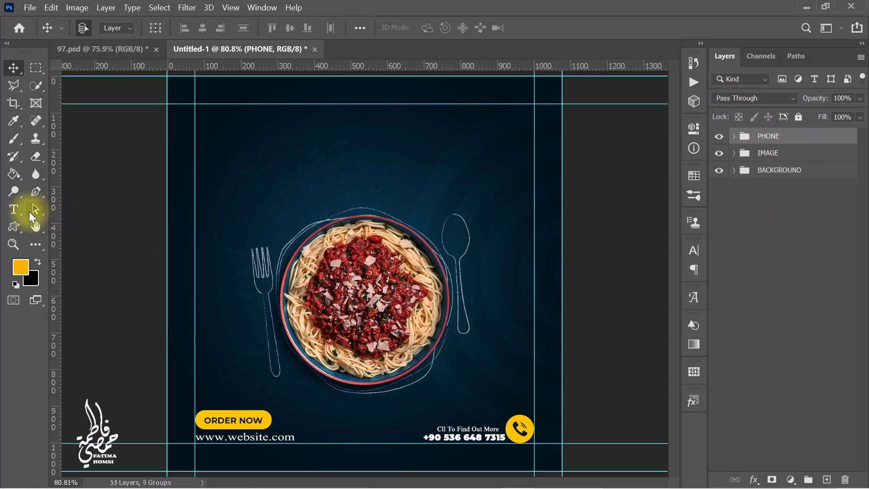
- Add the centre-aligned text "Fresh" in white above the plate
key("ctrl+0")
left_click(330, 168)
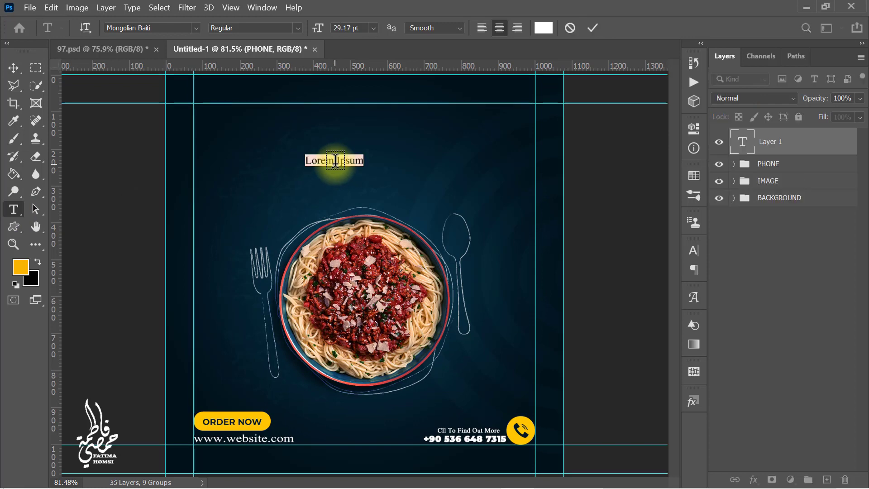
type("Fresh")
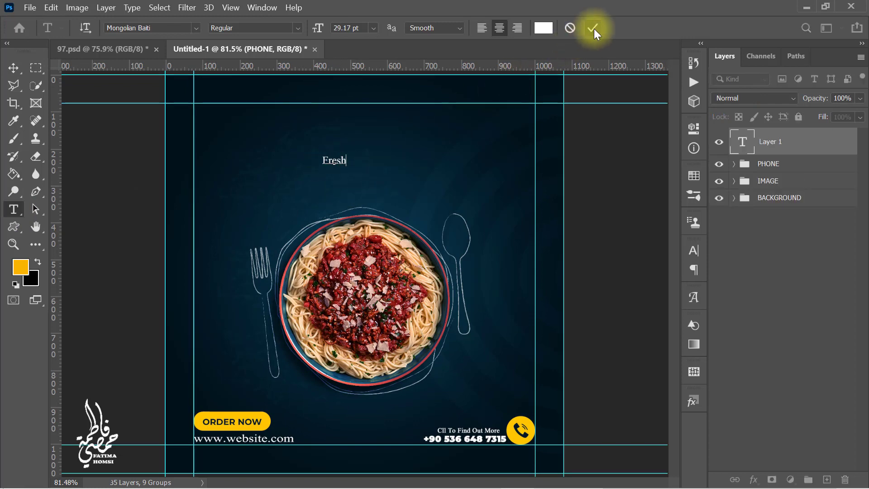
left_click(593, 28)
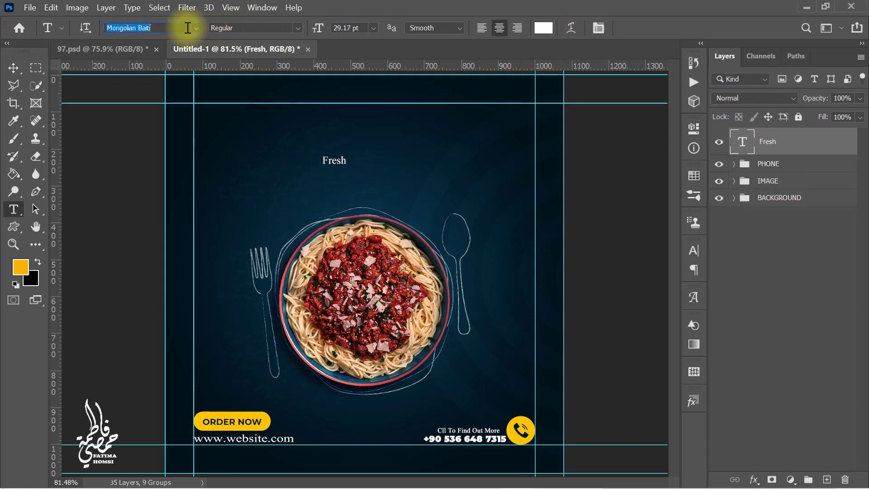
- Set the "Fresh" text's font to James Stroker and its colour to the ORDER NOW button's yellow, ffc500
type("jam")
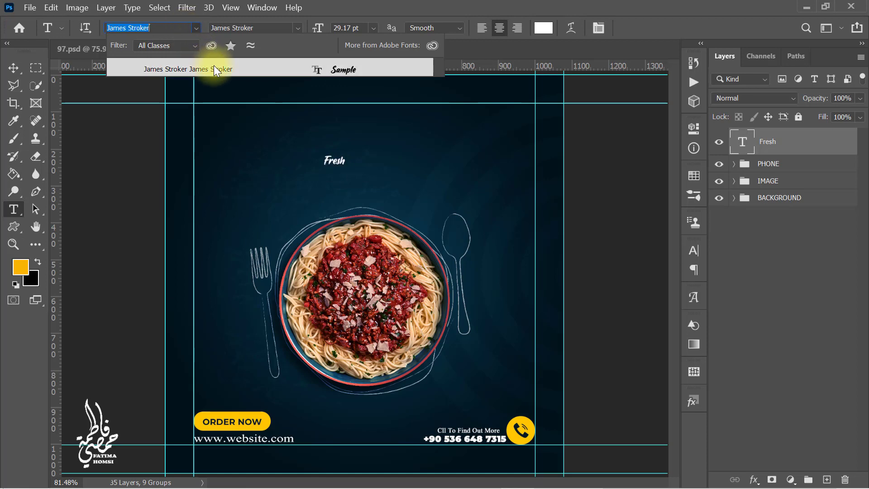
left_click(213, 65)
left_click(550, 31)
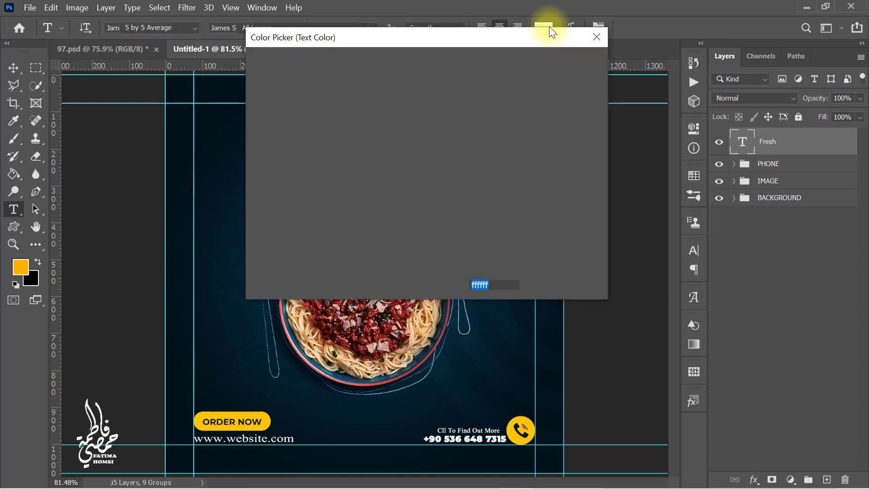
left_click(235, 414)
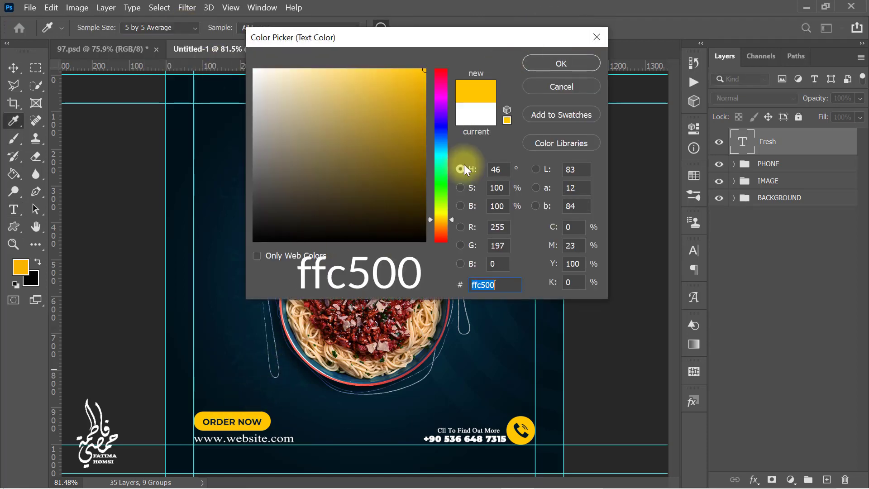
left_click(555, 63)
- Enlarge the "Fresh" text to about 971% width and 823% height and centre it just above the plate
key("ctrl+t")
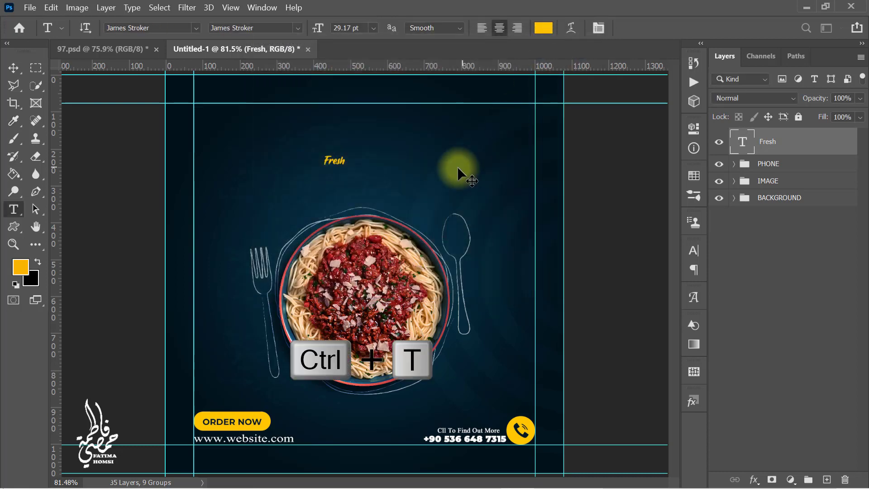
key("ctrl+t")
left_click_drag(345, 167, 512, 247)
left_click_drag(439, 220, 393, 179)
left_click_drag(471, 171, 476, 171)
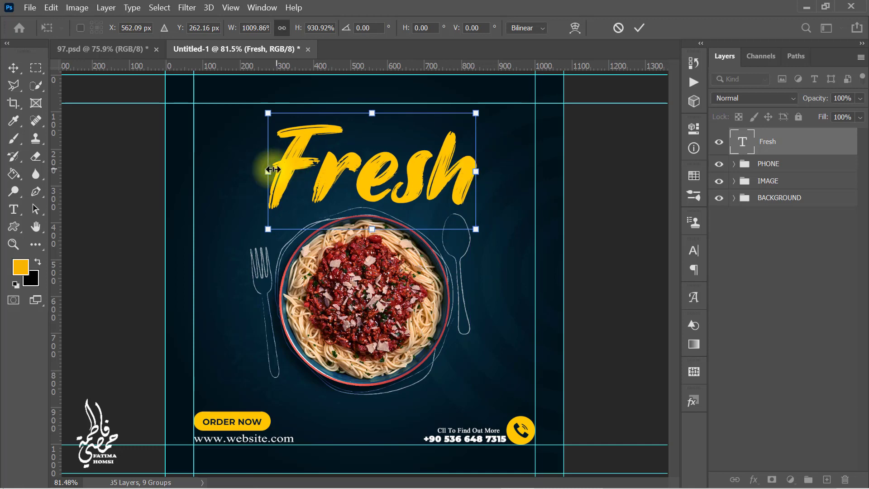
left_click_drag(279, 171, 249, 167)
left_click_drag(365, 113, 365, 125)
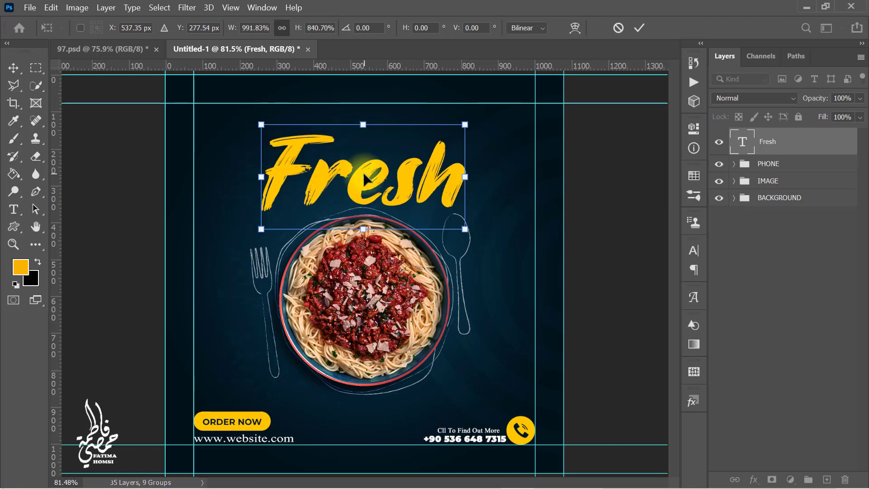
left_click_drag(363, 173, 362, 157)
left_click_drag(363, 214, 360, 212)
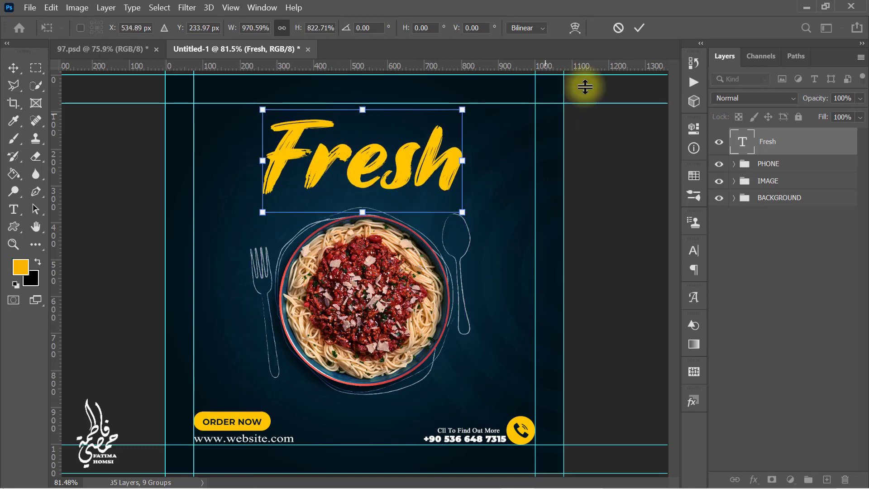
left_click(637, 27)
- Add the text "Food menu" in James Stroker between "Fresh" and the spoon, and colour it white, ffffff
key("t")
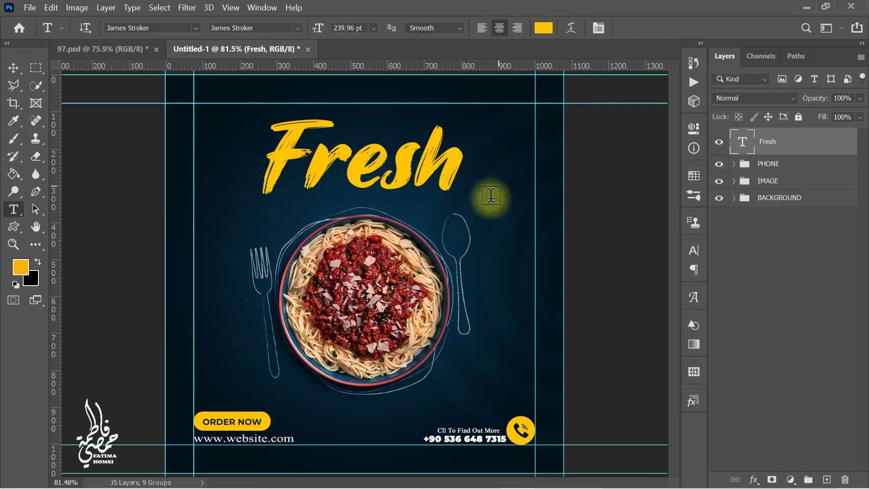
left_click(485, 208)
type("Food menu")
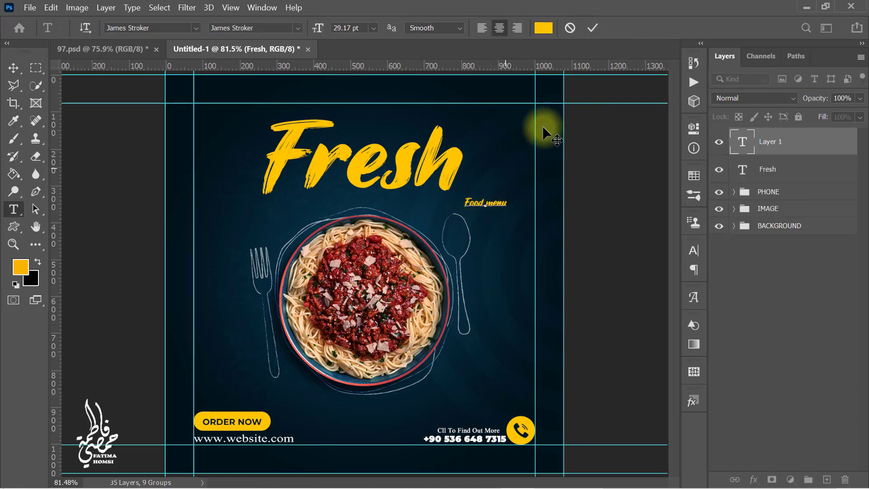
left_click(592, 28)
left_click(543, 28)
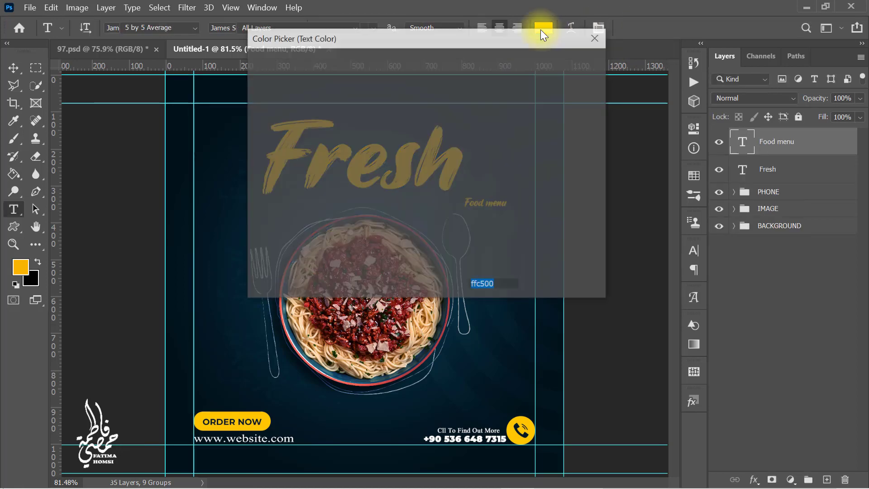
left_click_drag(367, 84, 237, 68)
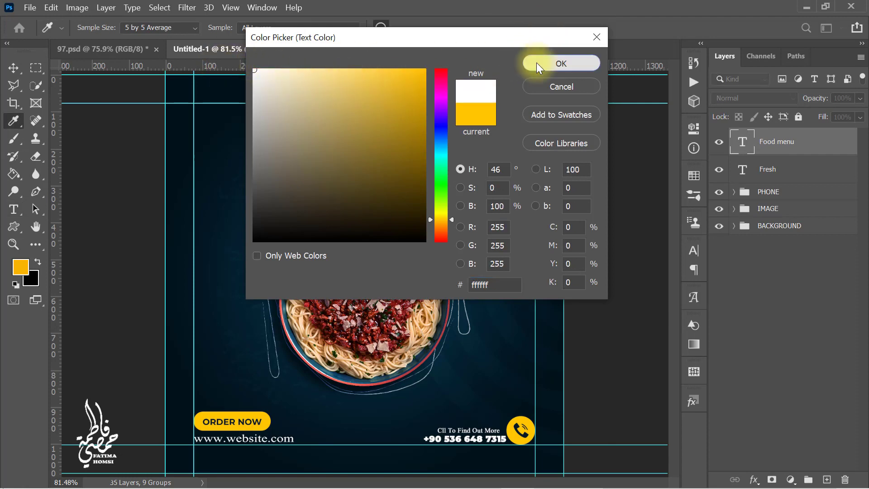
left_click(536, 62)
- Enlarge the "Food menu" text to about 109 pt and place it directly under "Fresh"
key("ctrl+t")
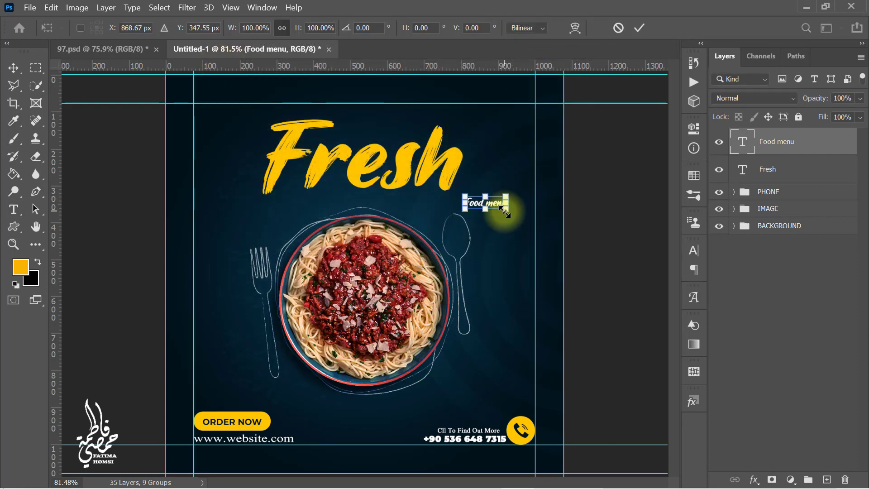
left_click_drag(504, 208, 324, 206)
left_click_drag(389, 216, 439, 232)
left_click_drag(400, 213, 399, 212)
left_click(639, 28)
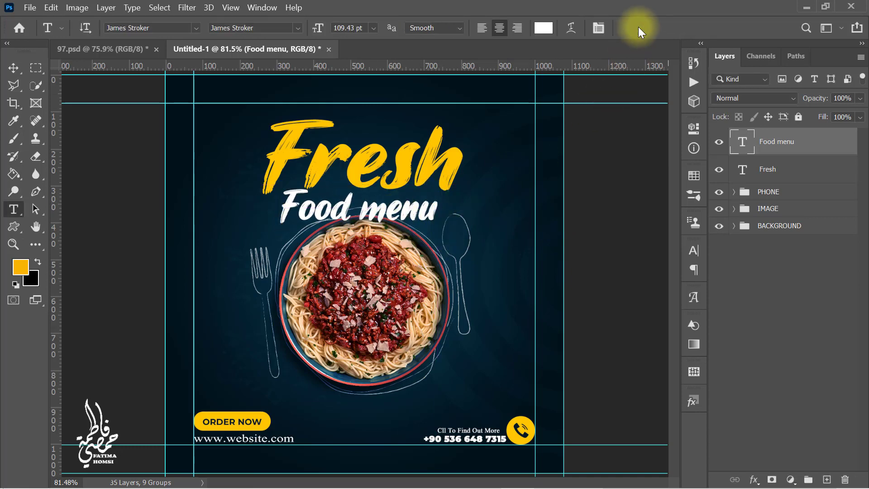
- Add the white text "Delicious" beside the spoon and set its font to Playball Regular
left_click(495, 224)
type("Delicious")
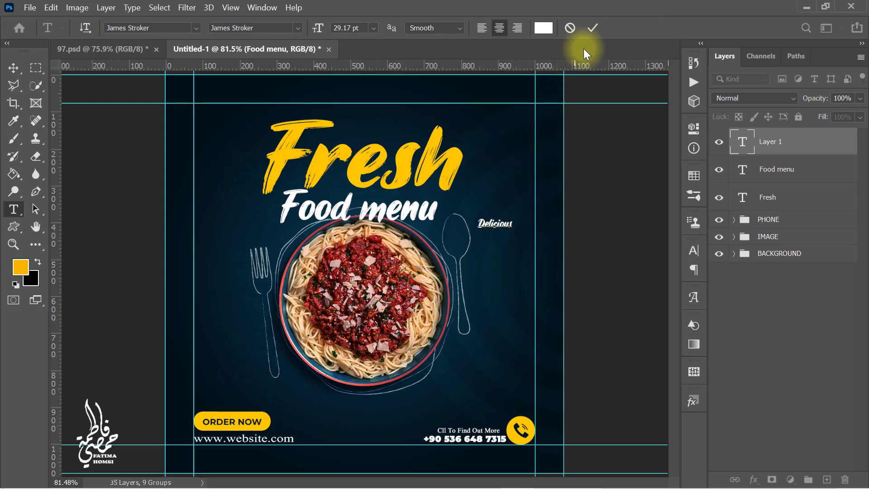
left_click(592, 27)
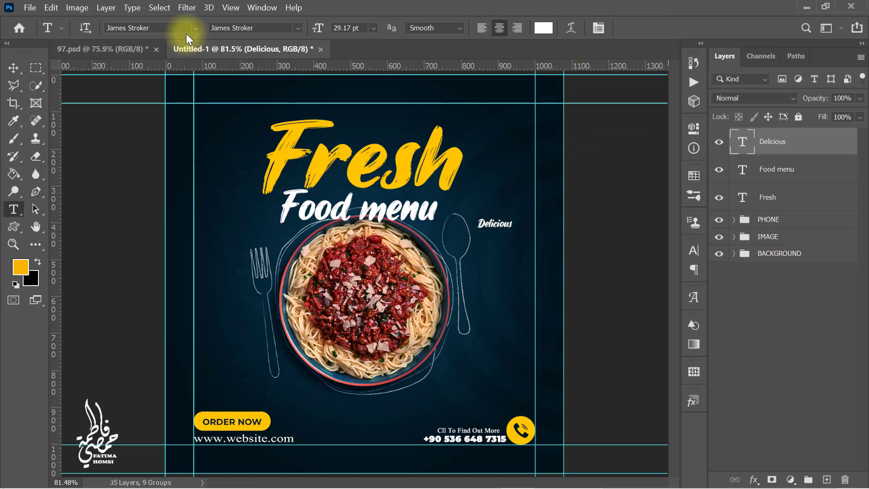
type("pl")
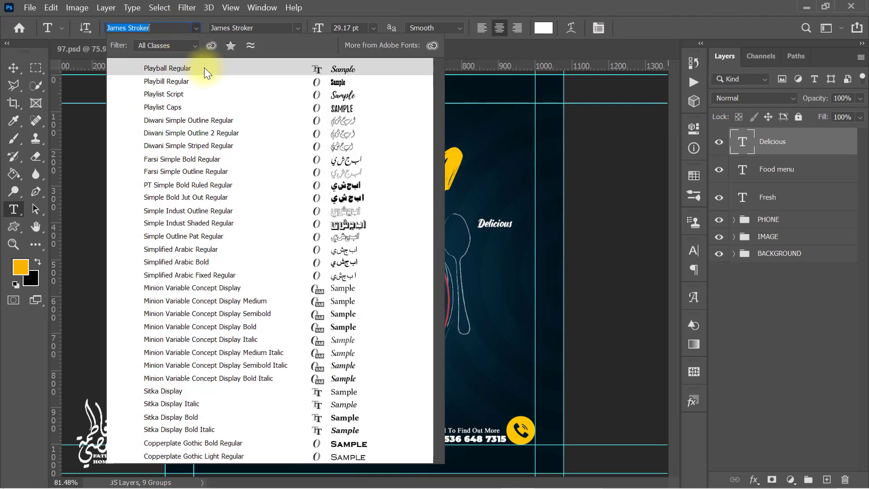
left_click(204, 67)
- Enlarge the "Delicious" text to about 229% width and 225% height and fit it between the F and h of "Fresh"
key("ctrl+t")
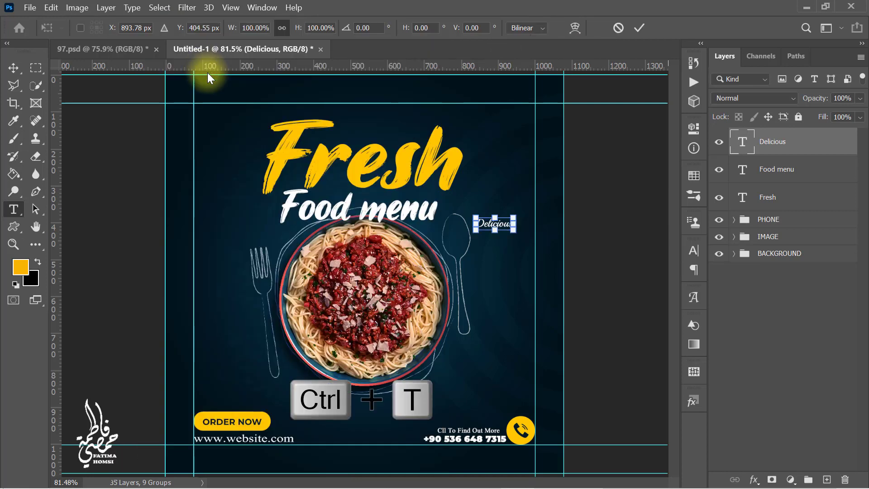
left_click_drag(514, 231, 593, 271)
left_click_drag(554, 240, 406, 137)
left_click_drag(449, 157, 421, 144)
left_click_drag(393, 131, 415, 148)
left_click_drag(382, 137, 424, 133)
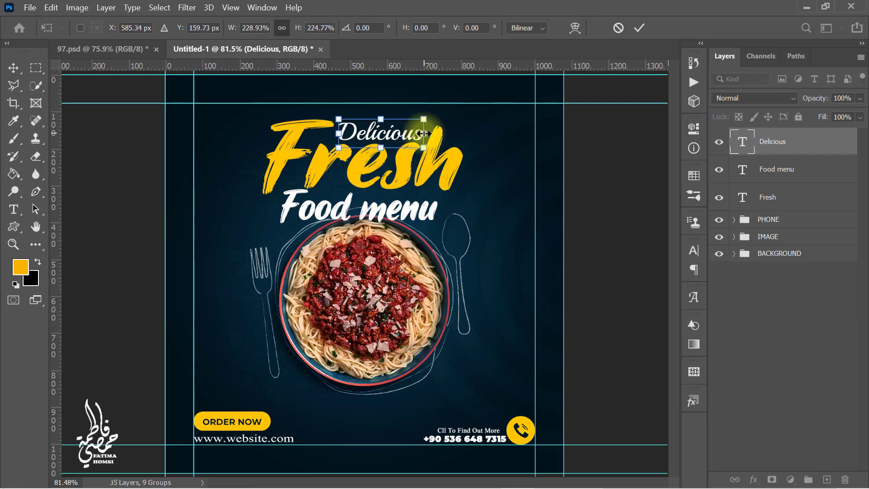
left_click(639, 29)
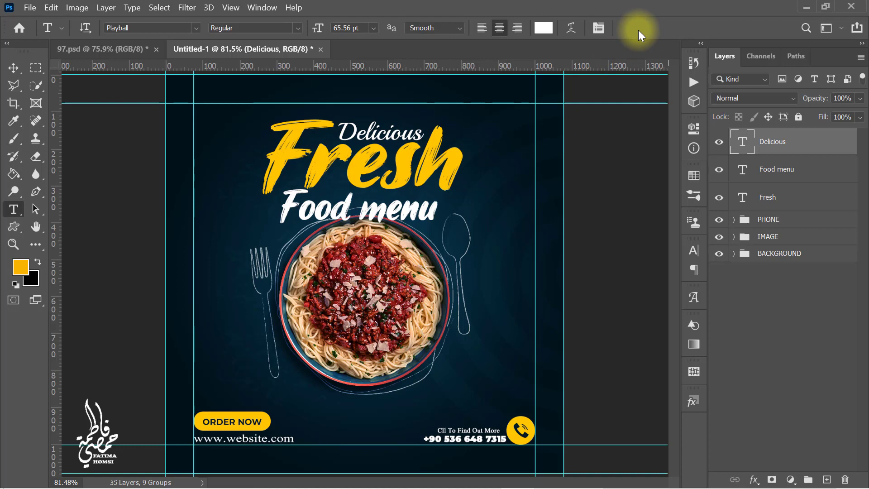
- Resize the three headline texts together to about 110% width and 90% height and move them up clear of the plate
left_click(802, 207, "shift")
key("ctrl+t")
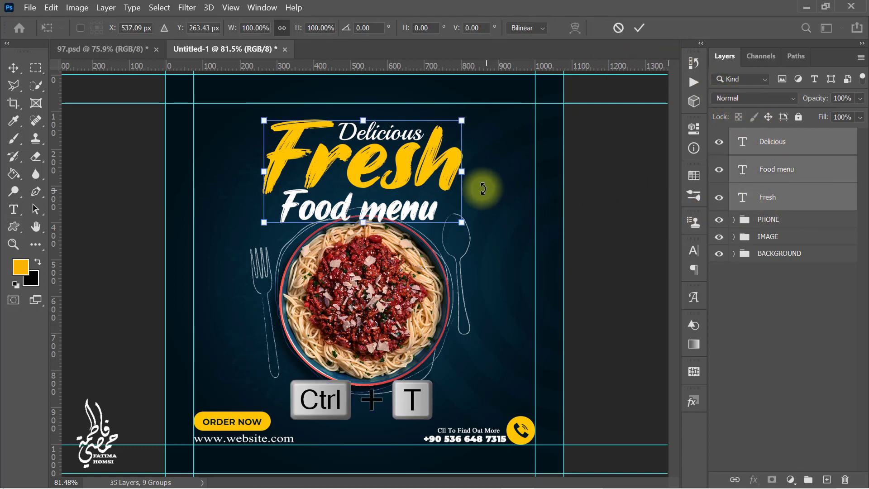
left_click_drag(463, 172, 490, 172)
left_click_drag(259, 172, 246, 170)
left_click_drag(371, 224, 371, 219)
mouse_move(369, 194)
left_mouse_down()
mouse_move(363, 186)
mouse_move(362, 203)
left_mouse_up()
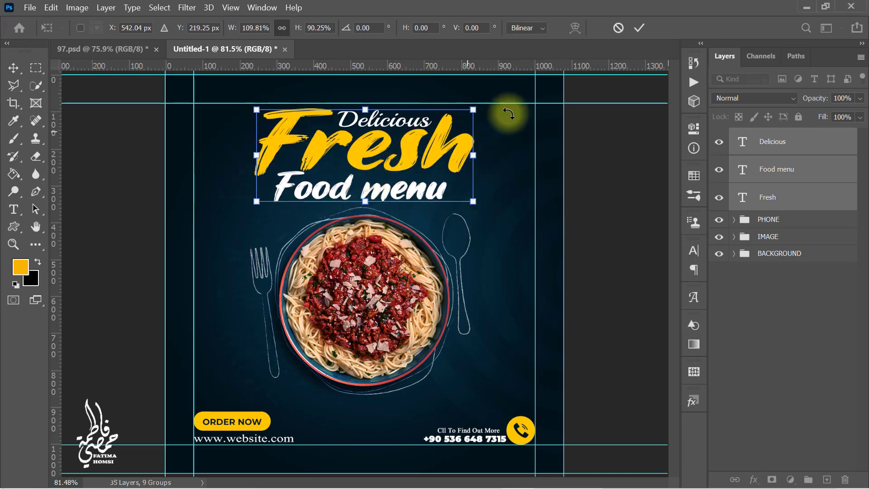
left_click(639, 29)
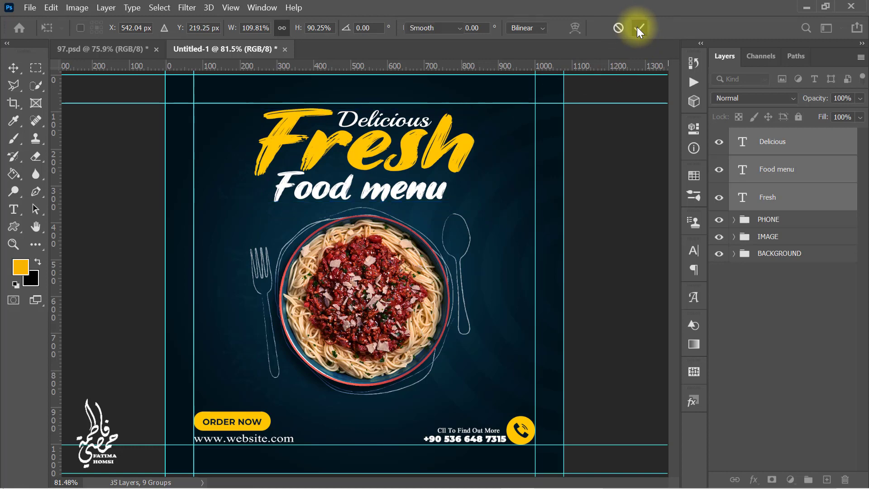
- Edit the "Food menu" text to read "Food Menu" with a capital M
double_click(743, 171)
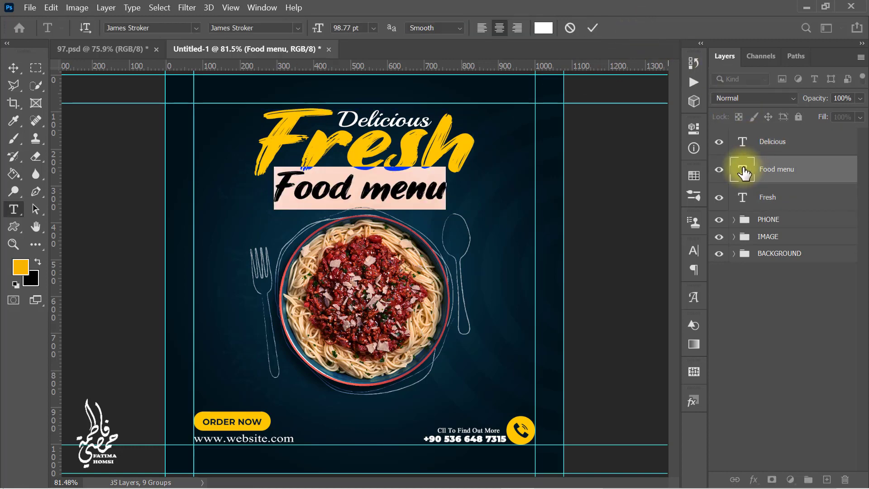
left_click(388, 190)
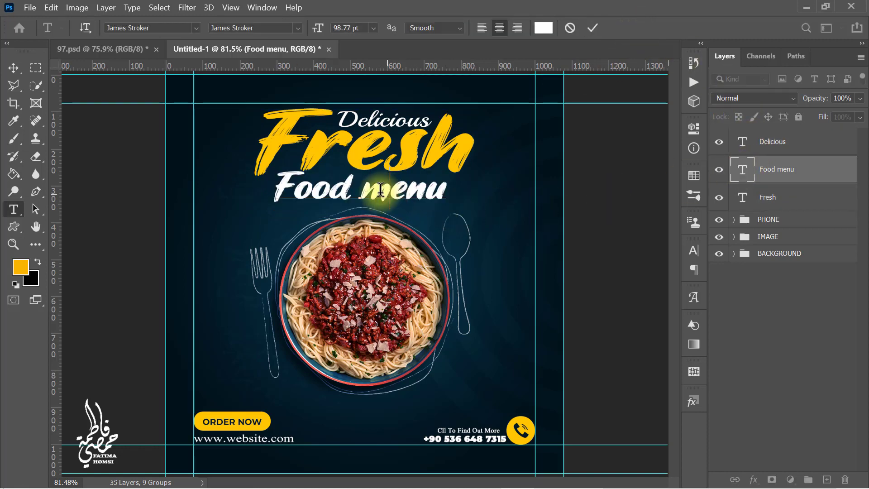
key("shift+Left")
type("M")
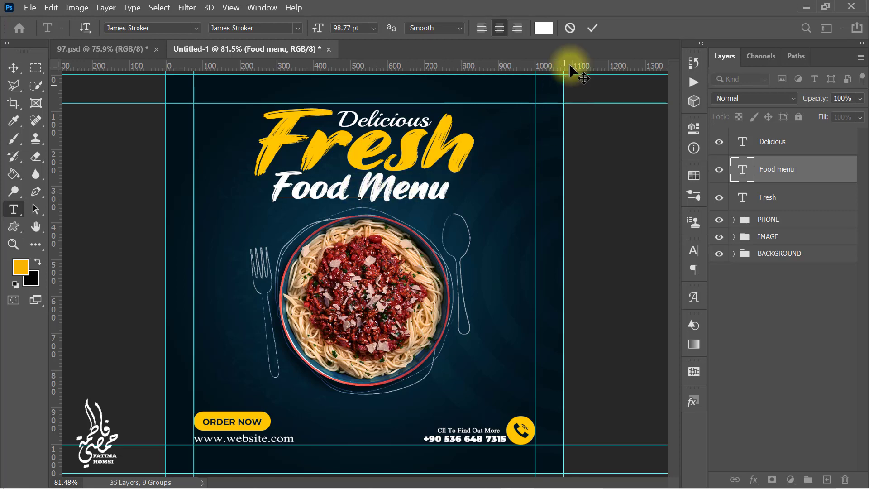
left_click(591, 28)
- Scale the "Food Menu" text to about 96% and nudge it slightly down beneath "Fresh"
key("ctrl+t")
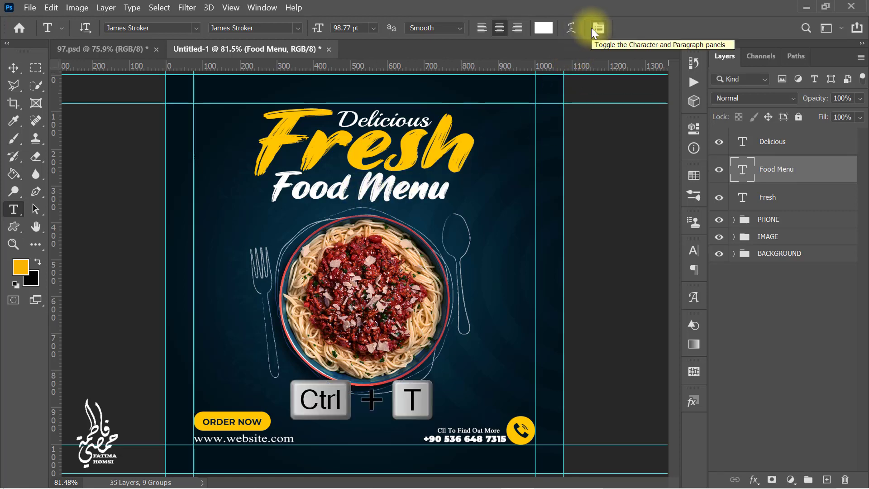
left_click_drag(450, 209, 445, 207)
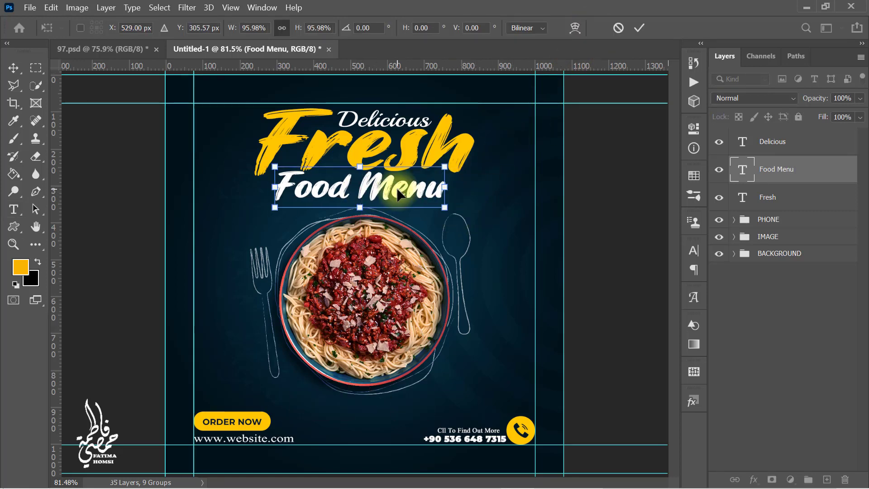
left_click_drag(398, 189, 397, 190)
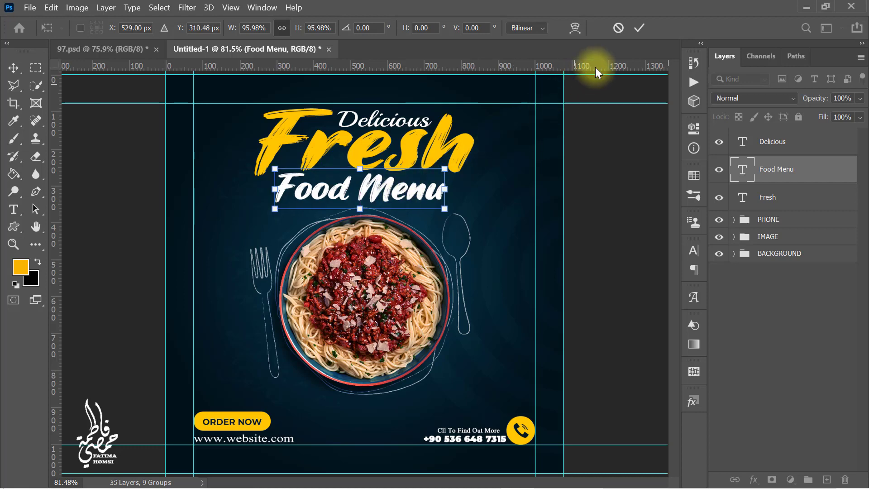
left_click(639, 28)
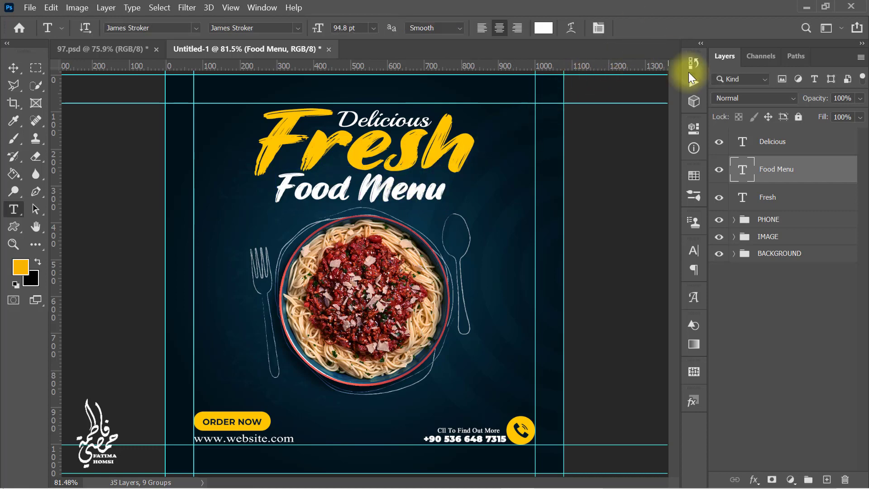
- Group the Delicious, Food Menu and Fresh layers and name the group TEXT
left_click(789, 143)
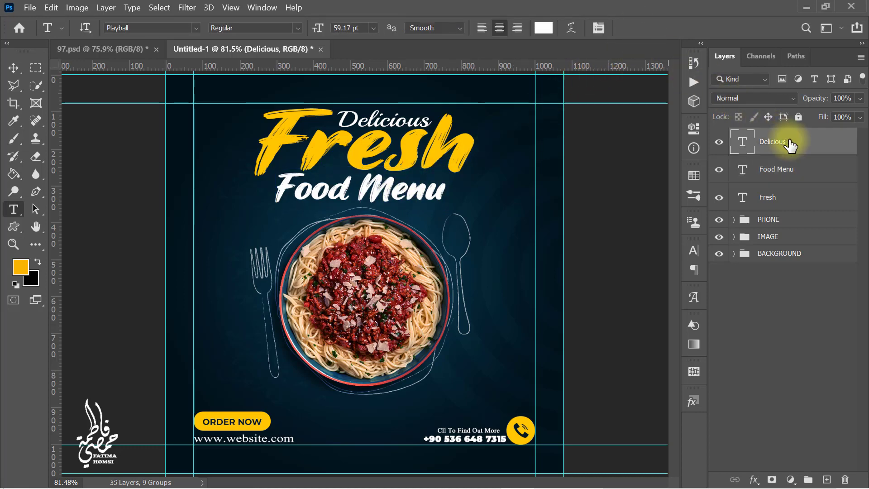
left_click(816, 206, "shift")
key("ctrl+g")
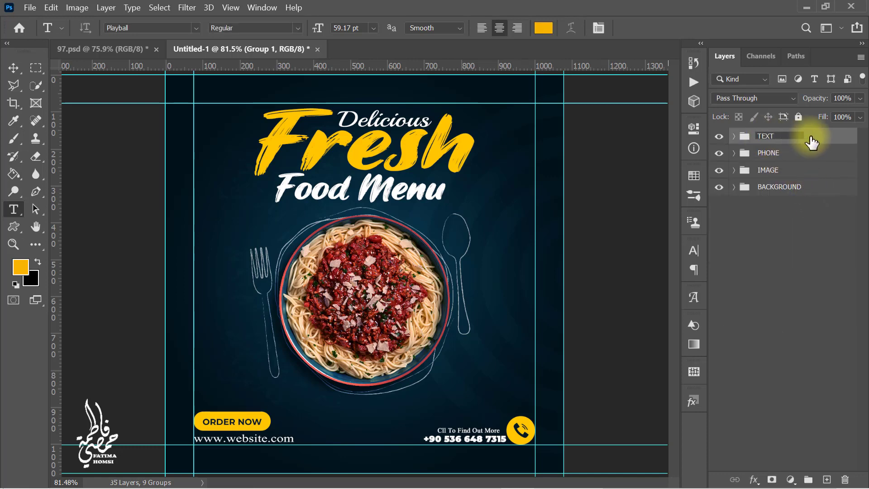
key("Return")
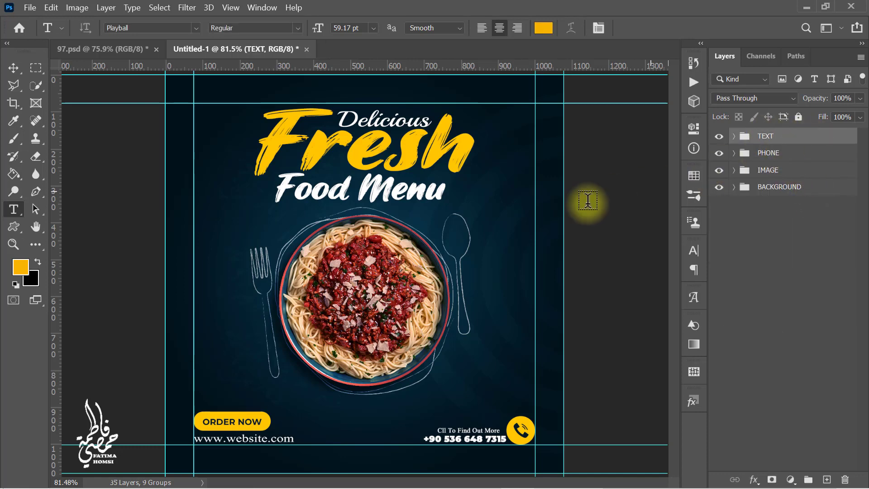
- Draw a circle about 34 px across with the Ellipse tool, near the canvas's upper-right margin corner
right_click(13, 233)
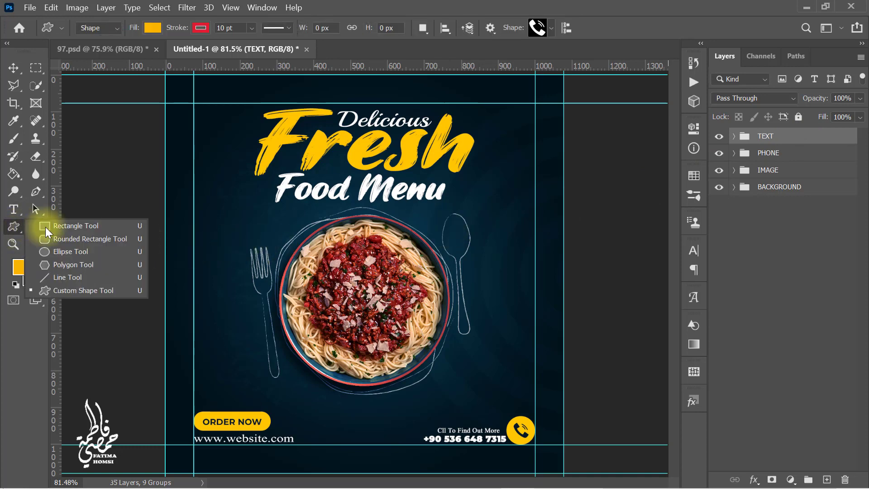
left_click(77, 250)
scroll(520, 113, "up", 3)
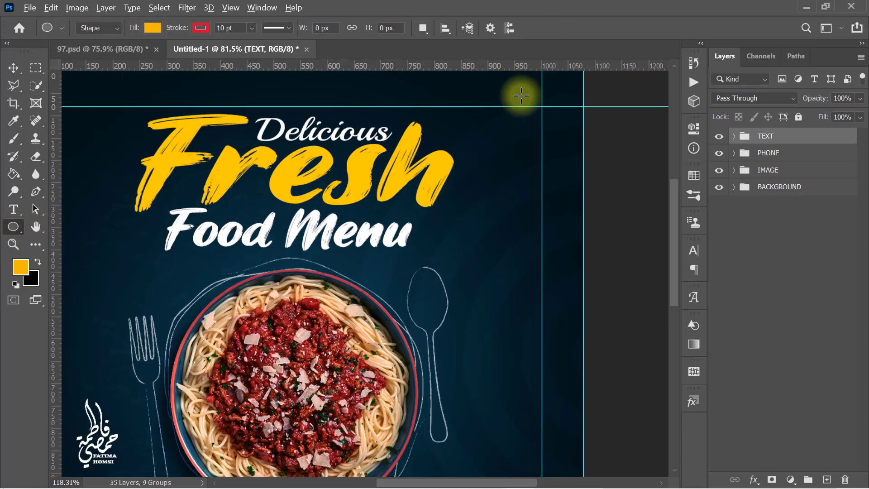
scroll(467, 154, "up", 3)
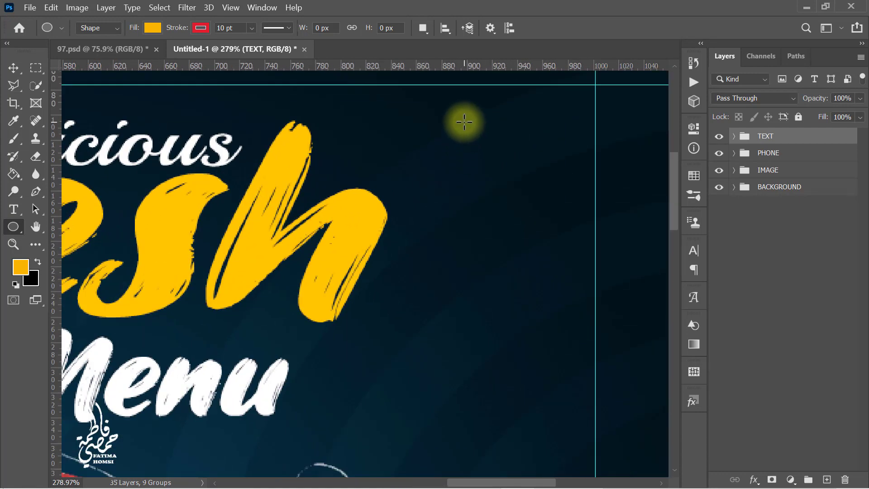
left_click_drag(430, 94, 472, 137)
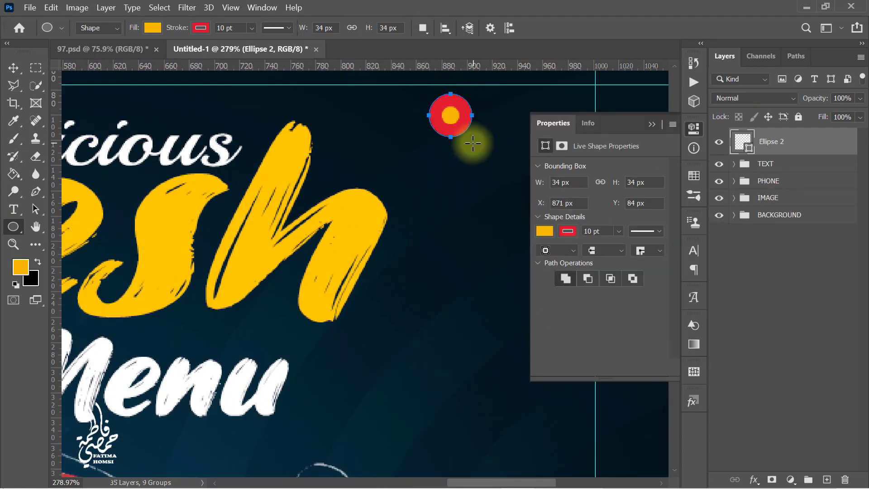
- Remove the small circle's stroke and fill it with yellow ffc500 sampled from the "Fresh" text
left_click(567, 231)
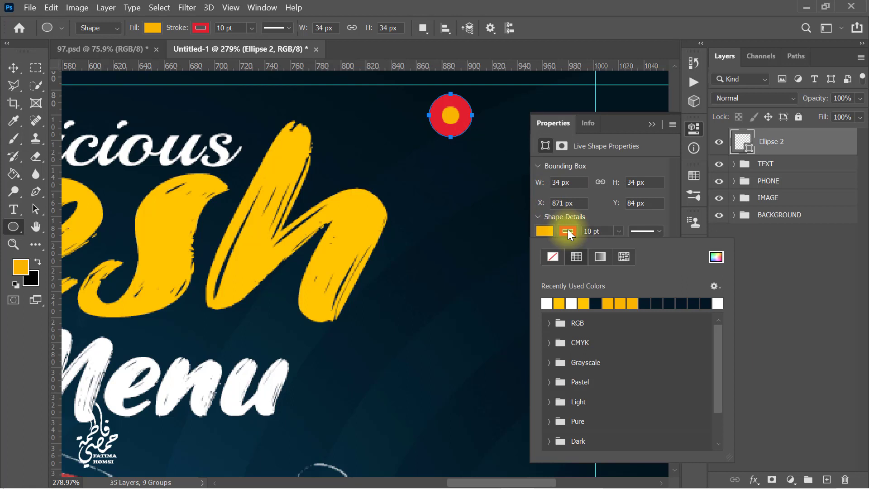
left_click(552, 256)
left_click(608, 211)
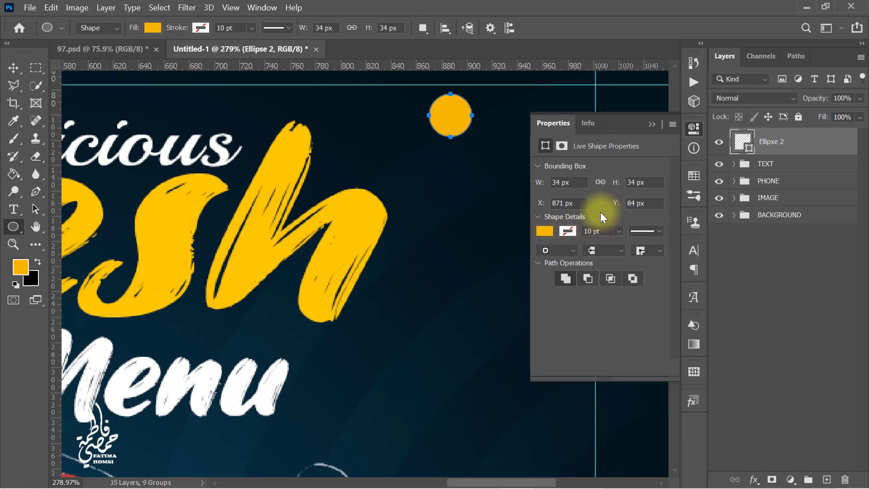
left_click(652, 125)
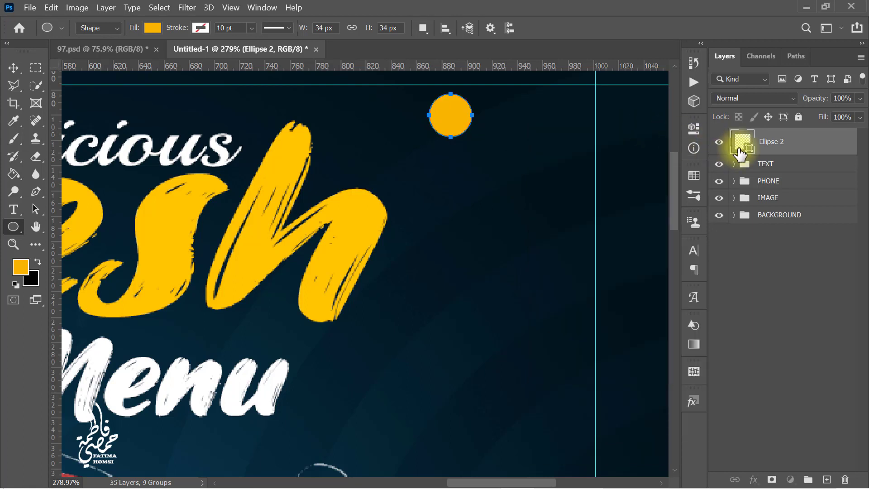
double_click(738, 144)
left_click(164, 242)
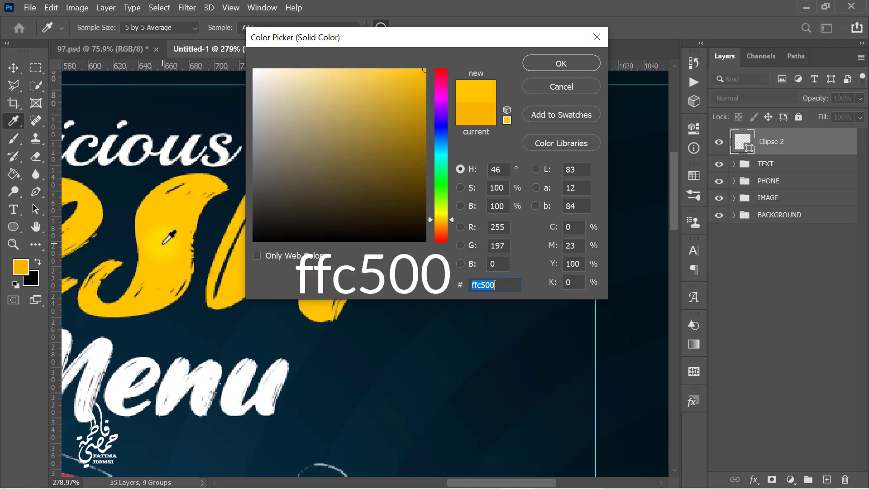
left_click(552, 63)
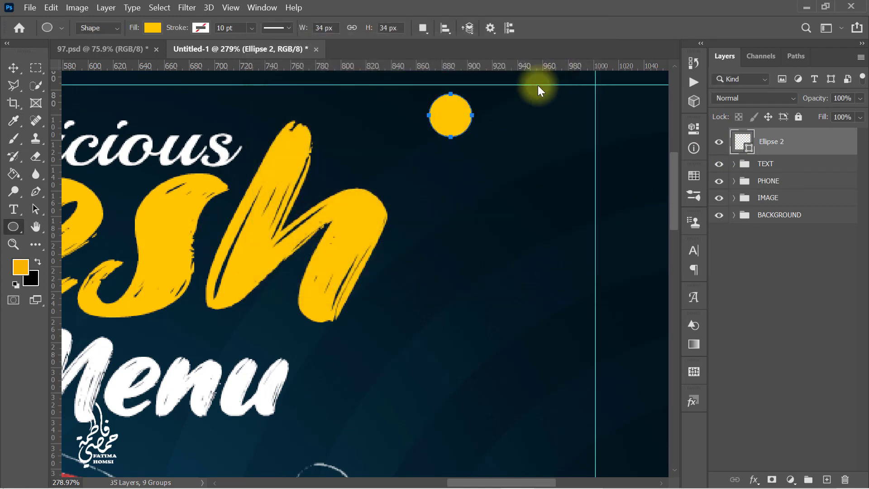
- Duplicate the yellow circle within its layer into an evenly spaced row of three ending beside the right margin guide
left_click(36, 211)
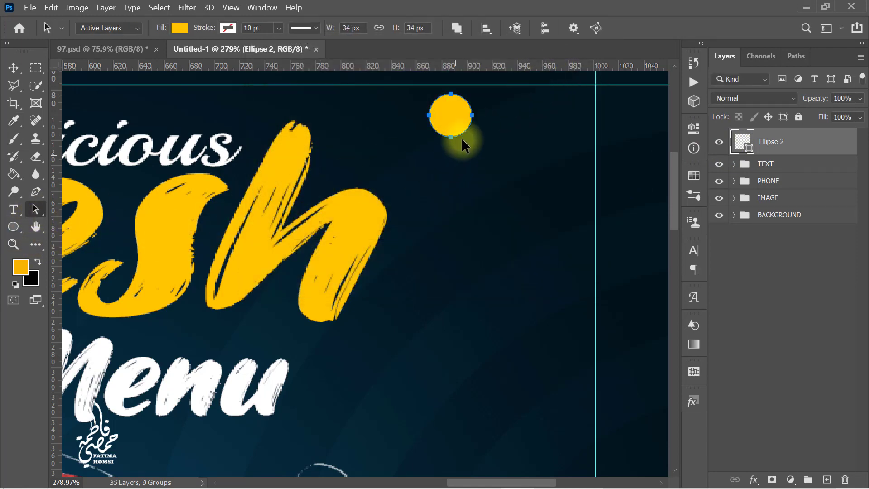
key("alt")
left_click_drag(466, 116, 593, 94)
key("alt")
left_click(100, 226)
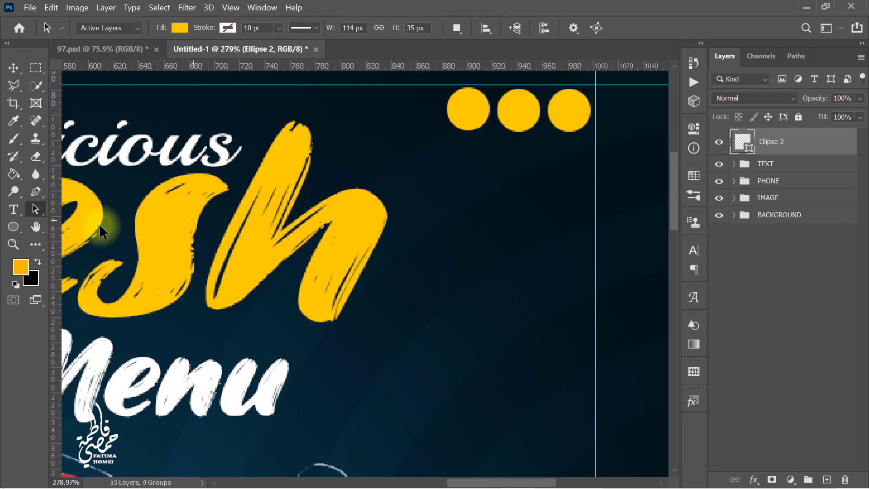
- Draw an Instagram custom shape about 18 × 18 px over the leftmost yellow circle
left_click(13, 228)
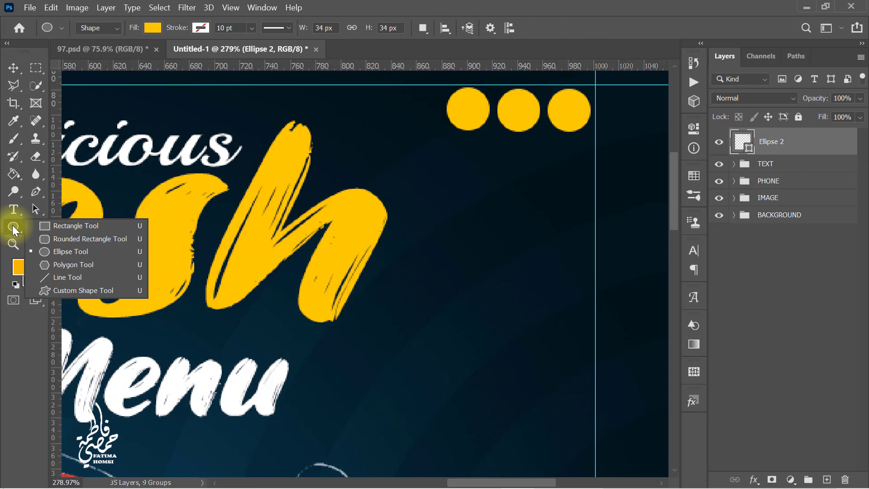
left_click(88, 288)
left_click(549, 34)
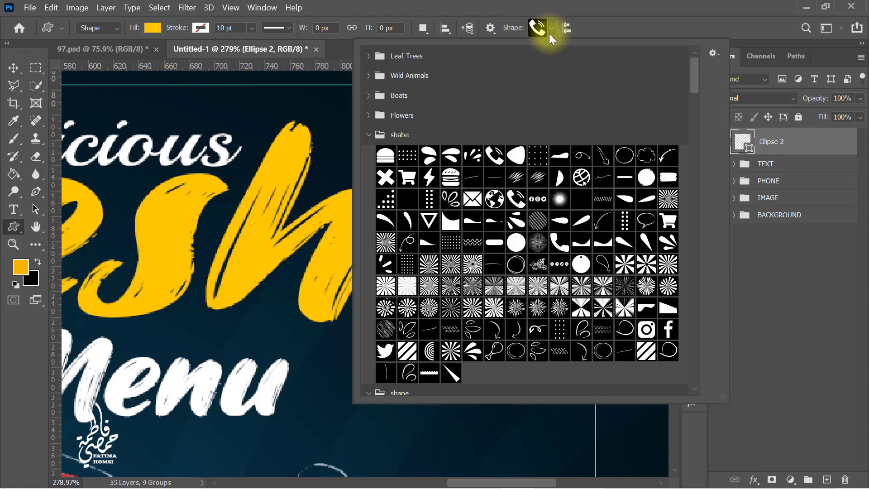
left_click(647, 330)
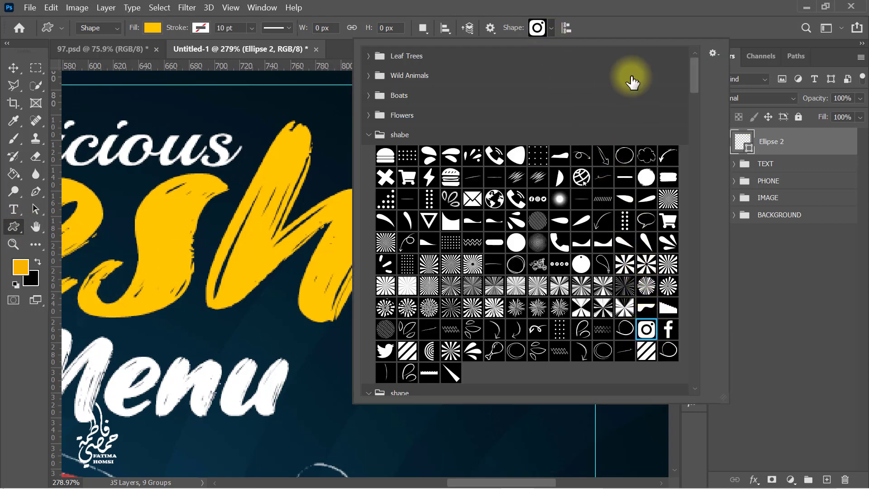
left_click(631, 15)
left_click_drag(459, 98, 480, 121)
key("Return")
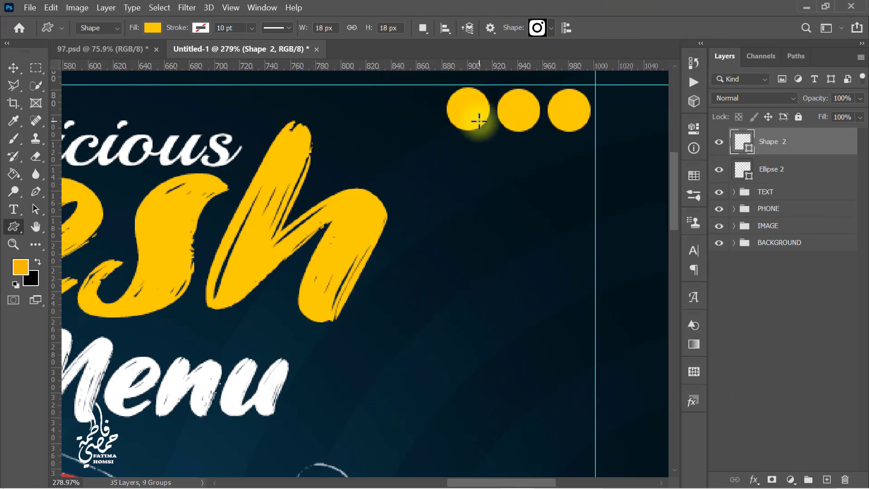
- Recolour the Instagram icon to dark navy 01131c sampled from the background and centre it on its circle
double_click(742, 142)
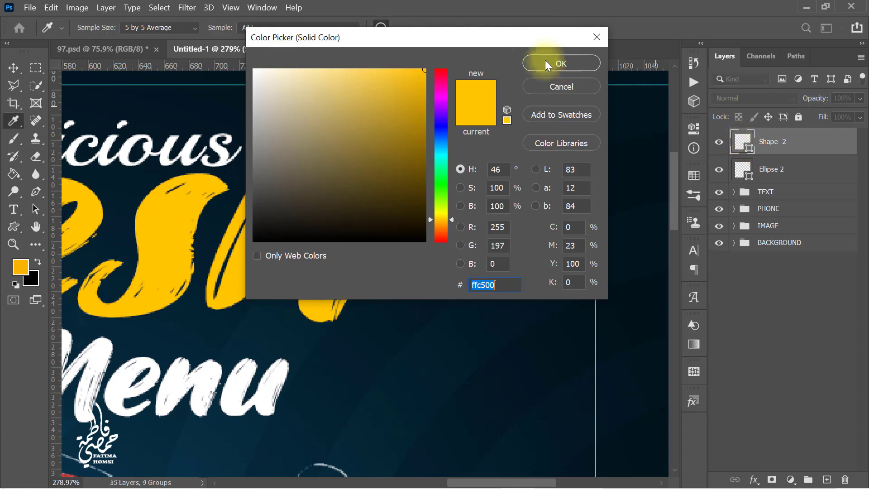
left_click_drag(529, 47, 751, 41)
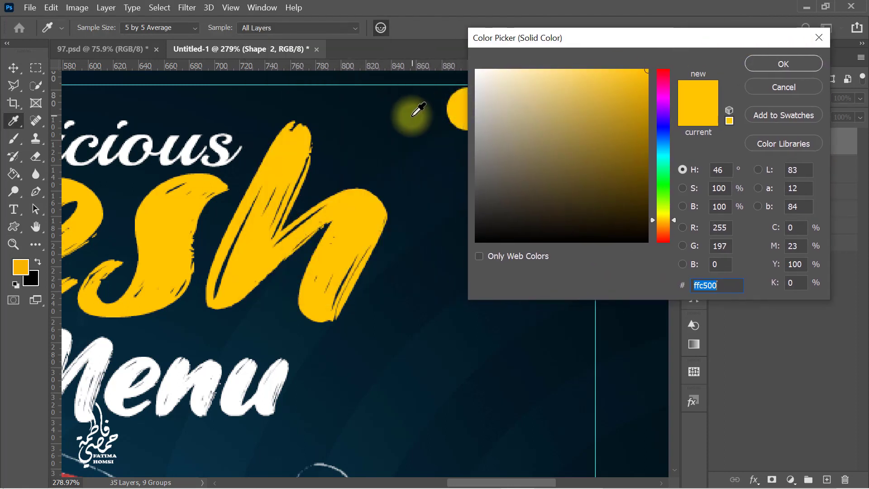
left_click(413, 111)
left_click(768, 64)
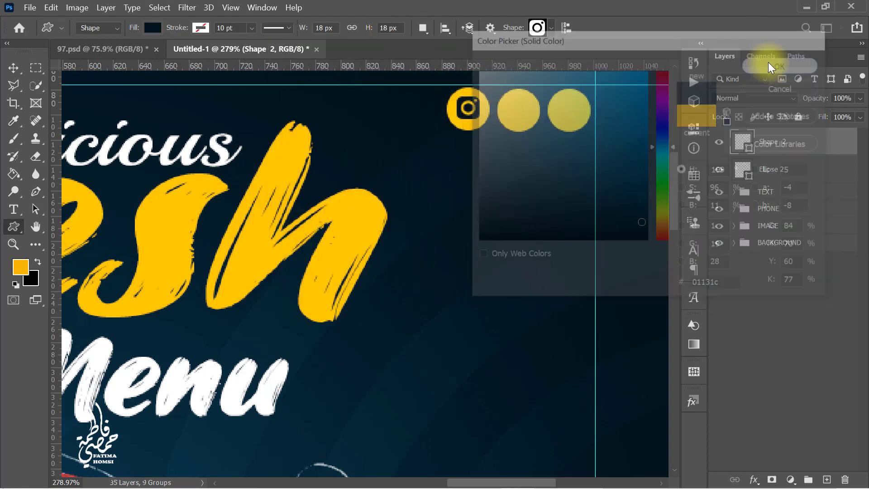
left_click(19, 72)
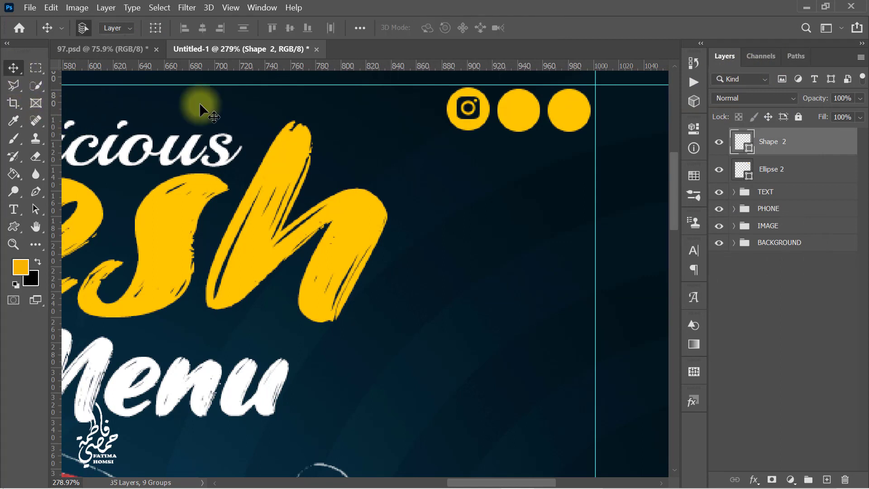
left_click_drag(477, 116, 478, 117)
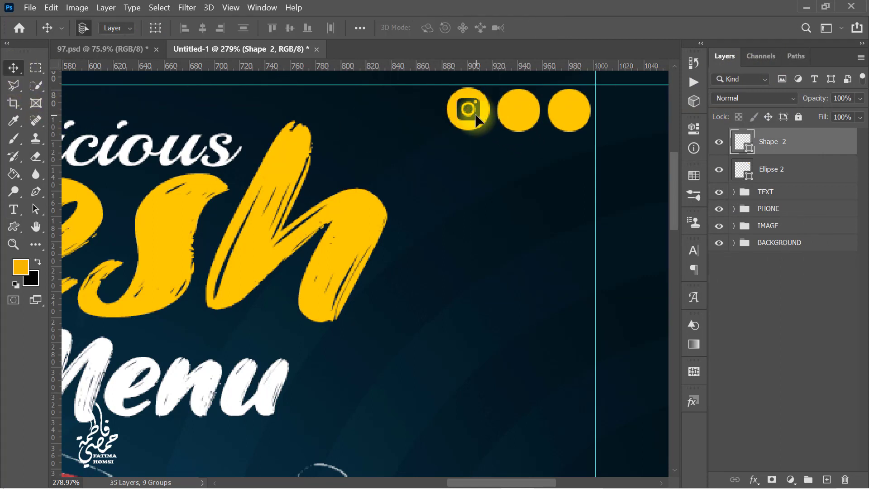
- Draw a dark Facebook custom shape about 10 × 21 px and centre it on the middle yellow circle
left_click(15, 226)
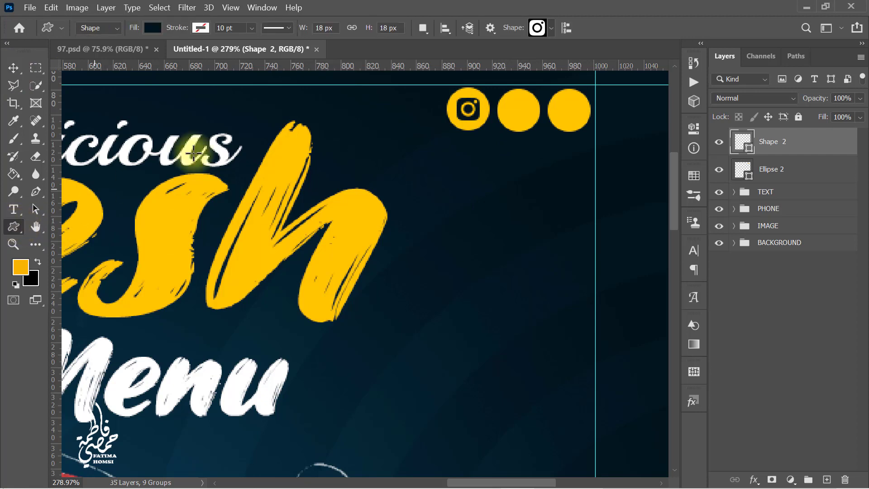
left_click(548, 29)
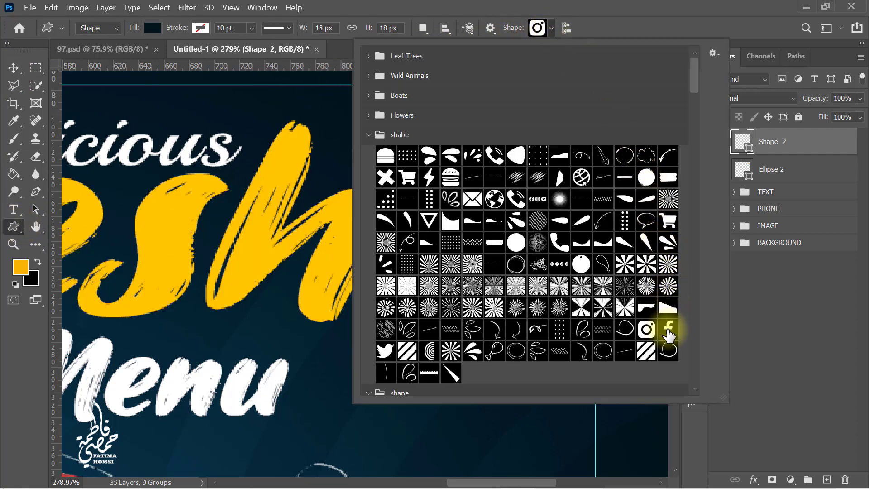
left_click(668, 331)
left_click(632, 10)
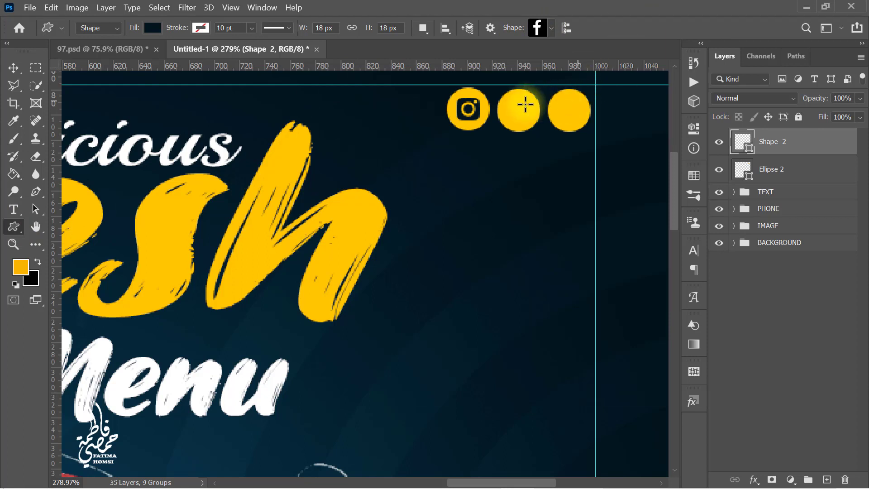
left_click_drag(509, 97, 525, 123)
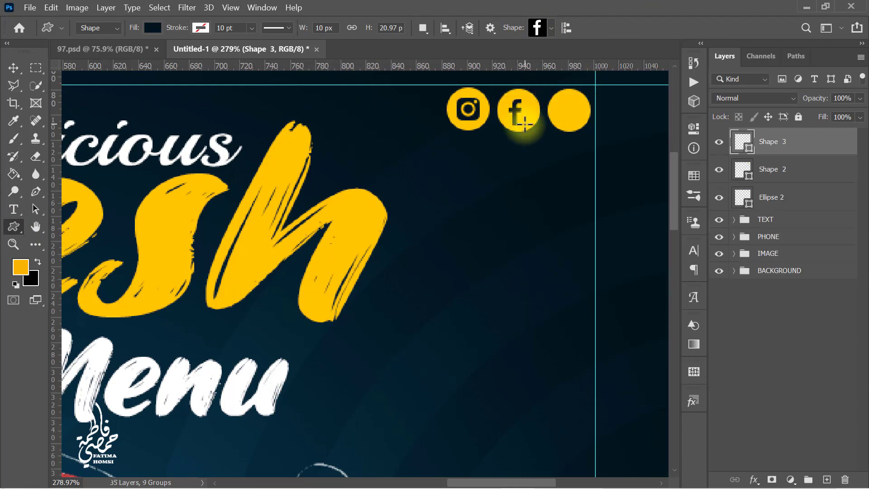
left_click(14, 69)
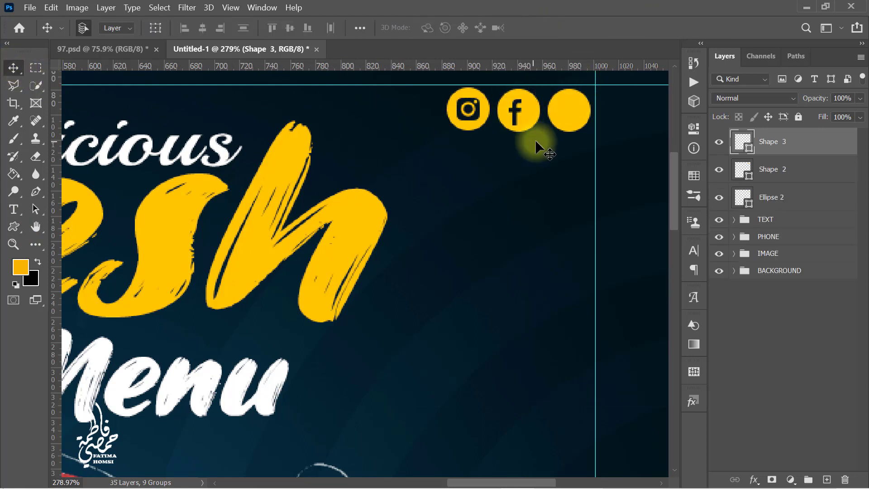
left_click_drag(520, 116, 520, 116)
- Draw a dark Twitter bird custom shape about 19 × 15 px and centre it on the rightmost yellow circle
left_click(15, 227)
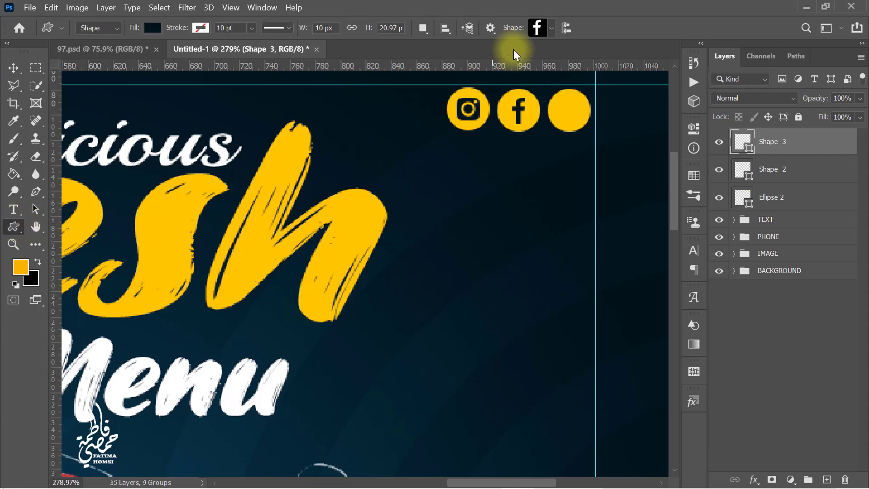
left_click(550, 28)
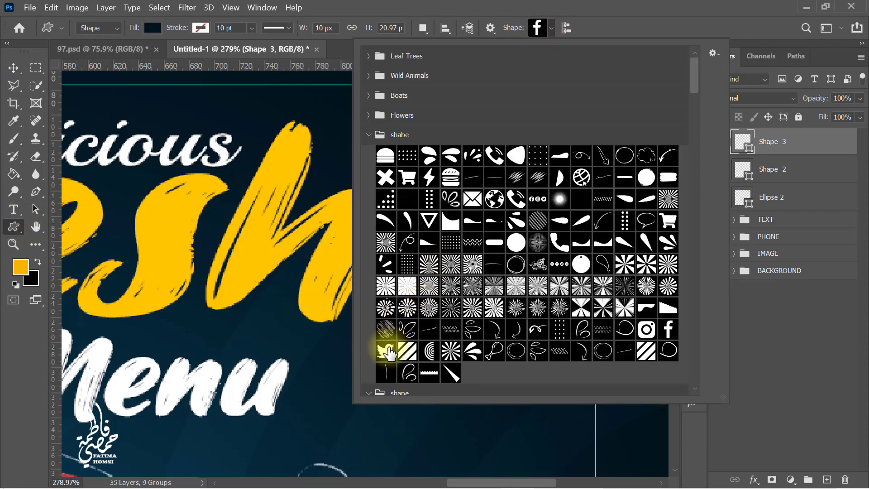
left_click(620, 13)
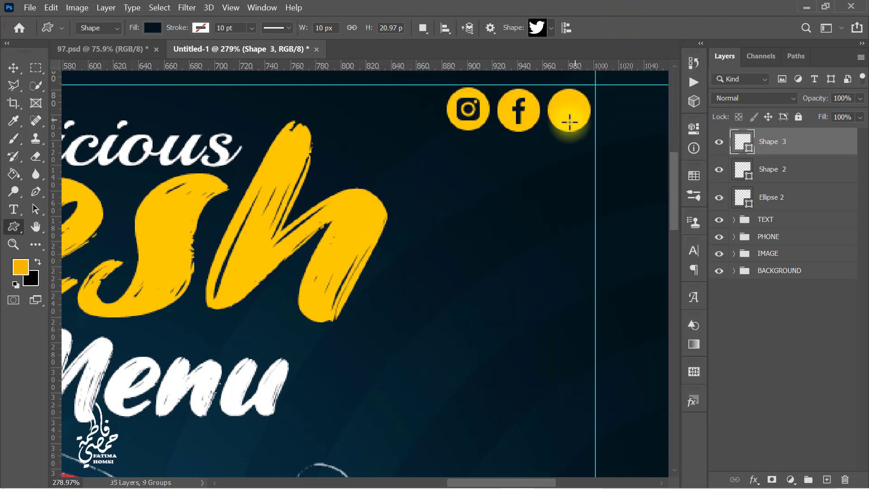
left_click_drag(561, 100, 582, 136)
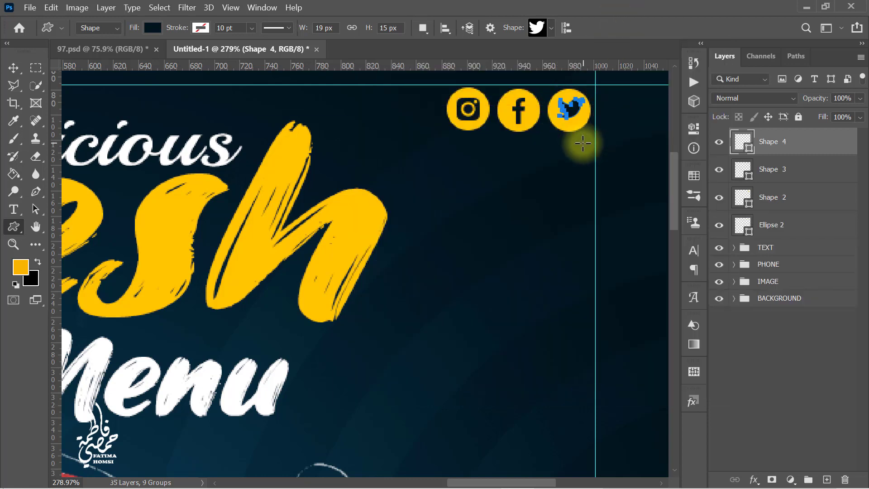
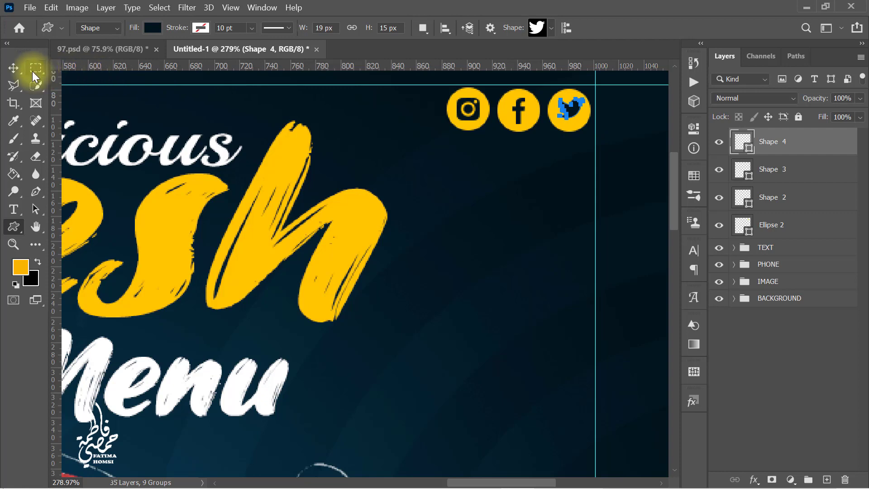
left_click(13, 68)
left_click(572, 109)
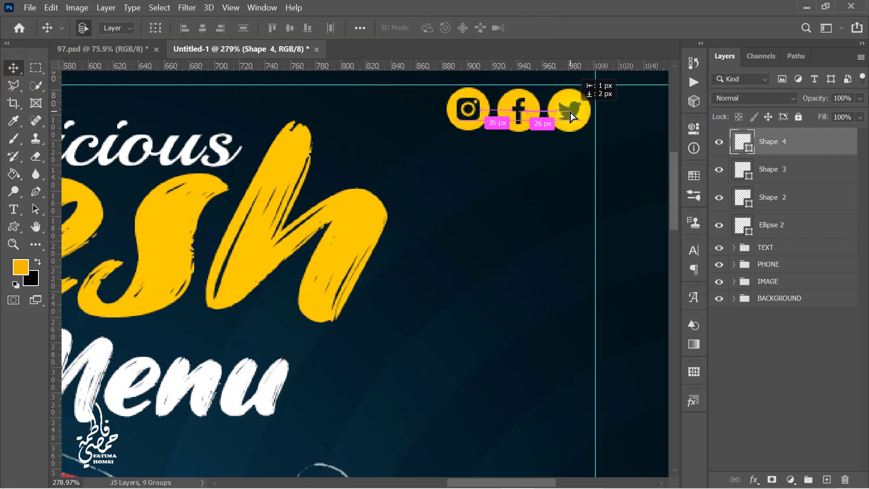
left_click_drag(571, 113, 570, 112)
- Draw a diagonally striped square custom shape about 43 × 43 px at the upper-left corner where the margin guides meet
scroll(506, 158, "down", 3)
left_click_drag(468, 262, 501, 211)
scroll(484, 214, "down", 5)
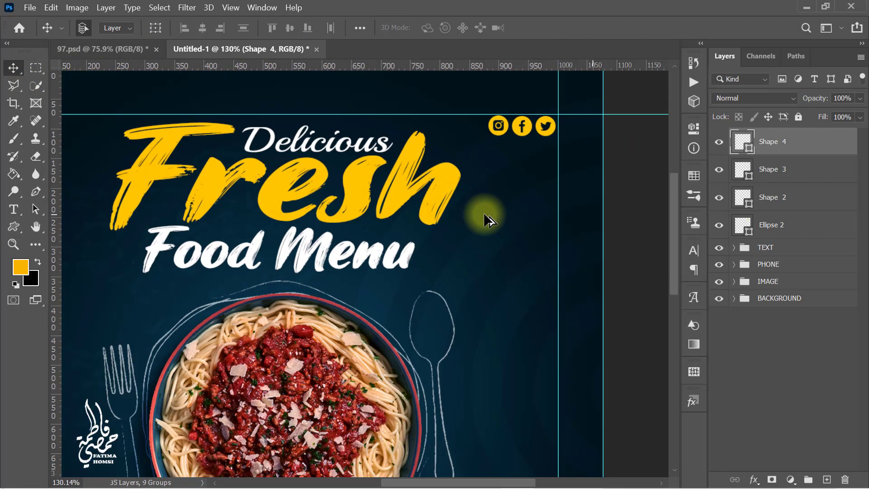
left_click_drag(292, 166, 428, 146)
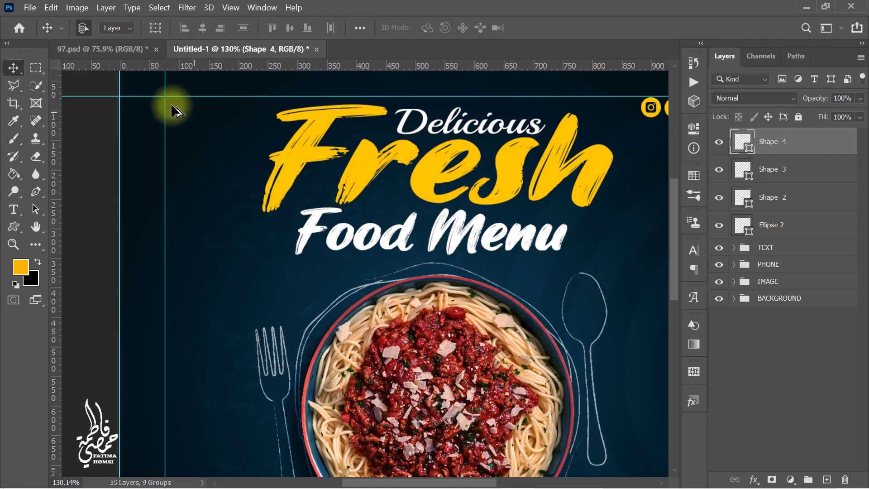
scroll(169, 100, "up", 3)
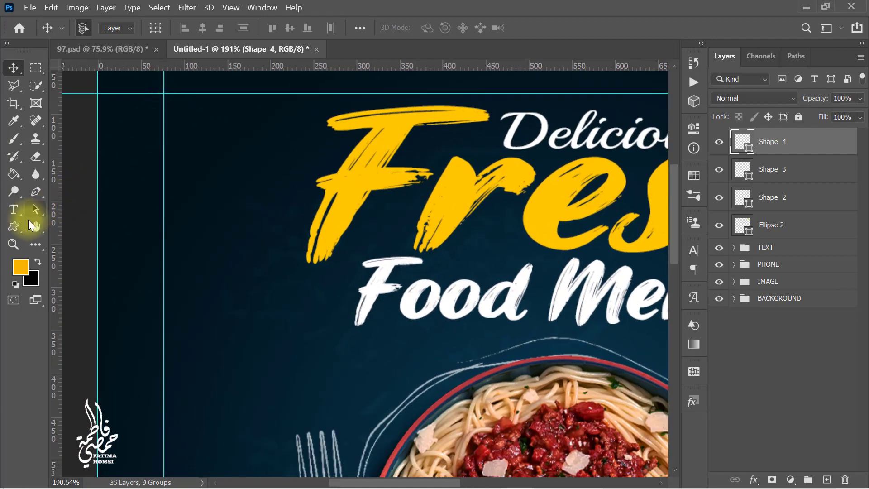
left_click(17, 227)
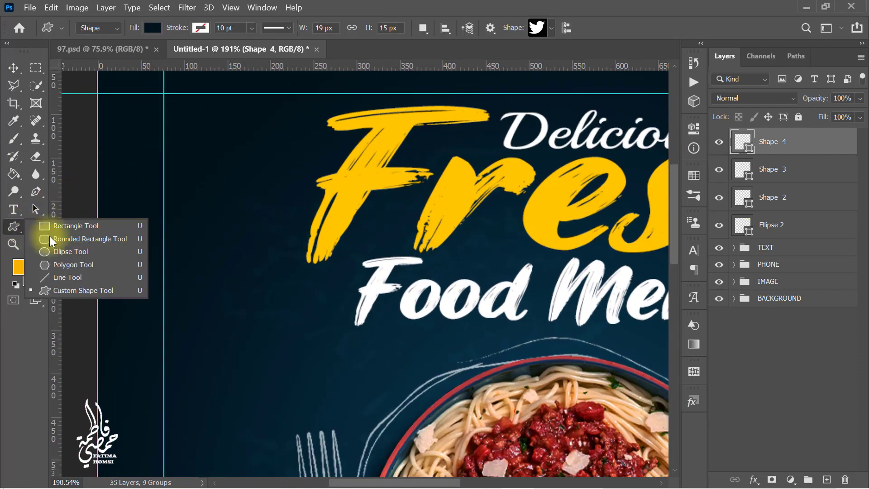
left_click(98, 289)
left_click(550, 28)
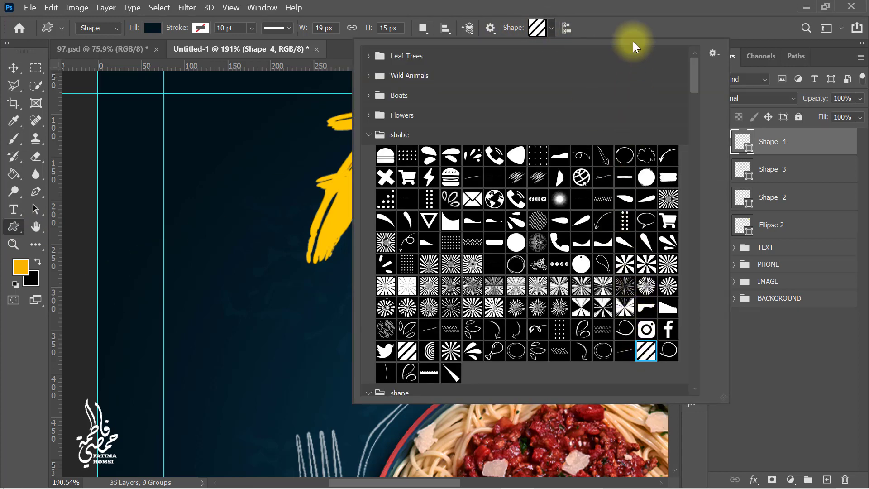
left_click(633, 11)
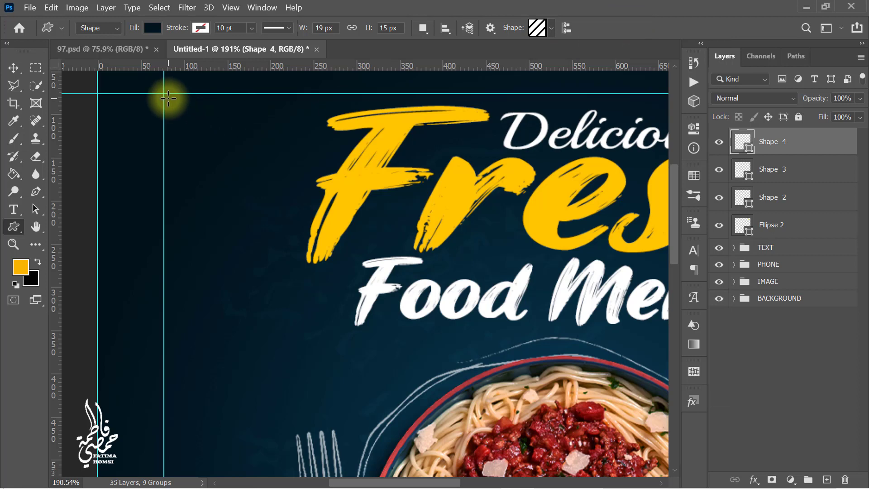
left_click_drag(168, 98, 201, 135)
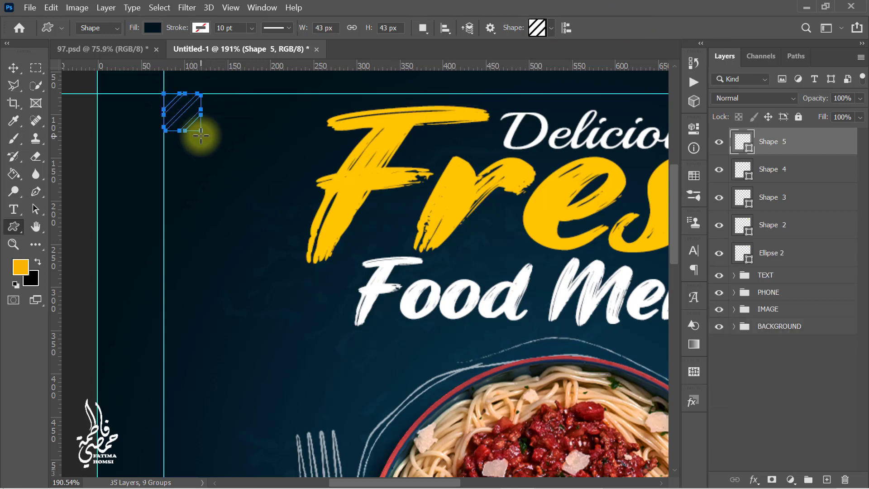
- Recolour the striped square to yellow ffc500 sampled from the Fresh headline
double_click(742, 141)
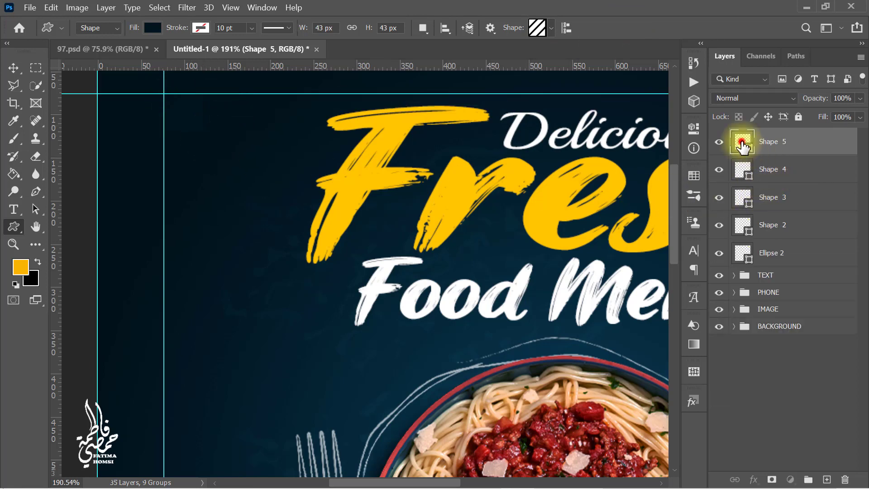
left_click(369, 178)
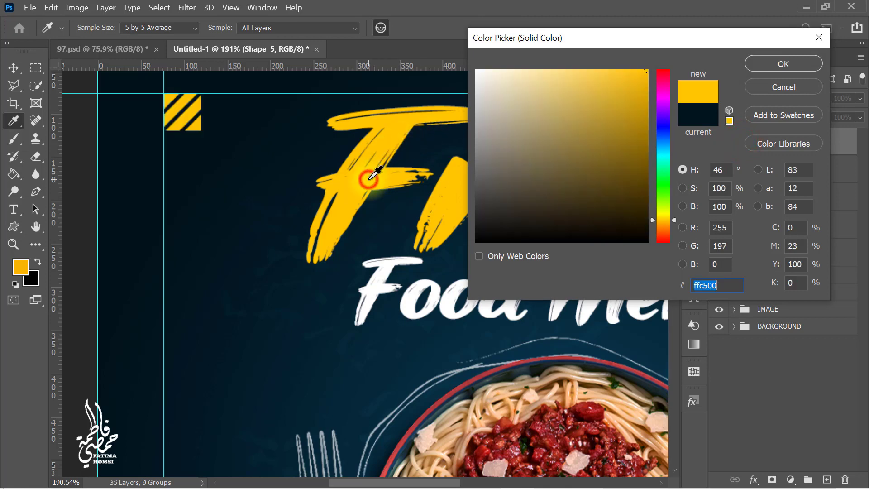
left_click(770, 67)
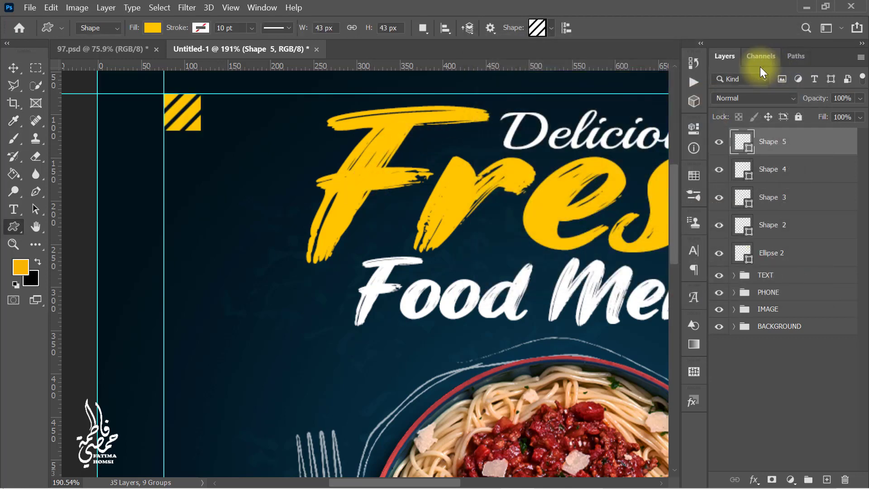
- Add the text "LOGO" below the striped square and set its font to Montserrat Black
left_click(14, 209)
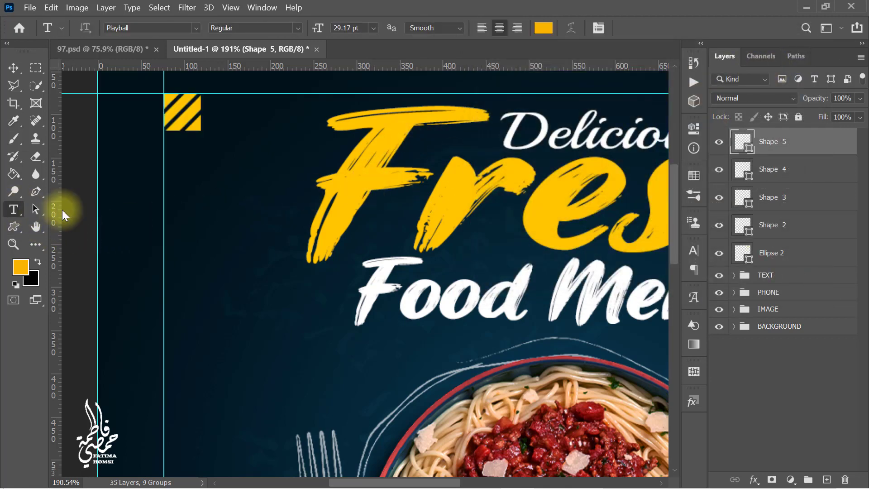
left_click(205, 197)
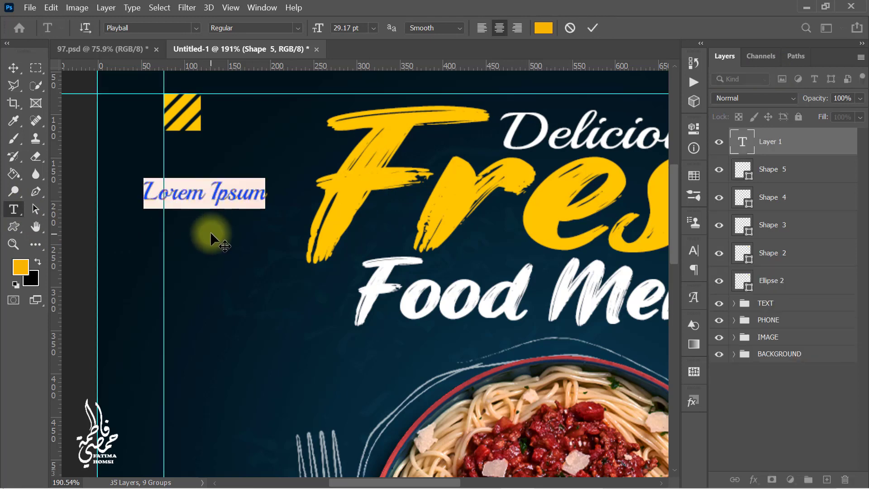
type("LOGO")
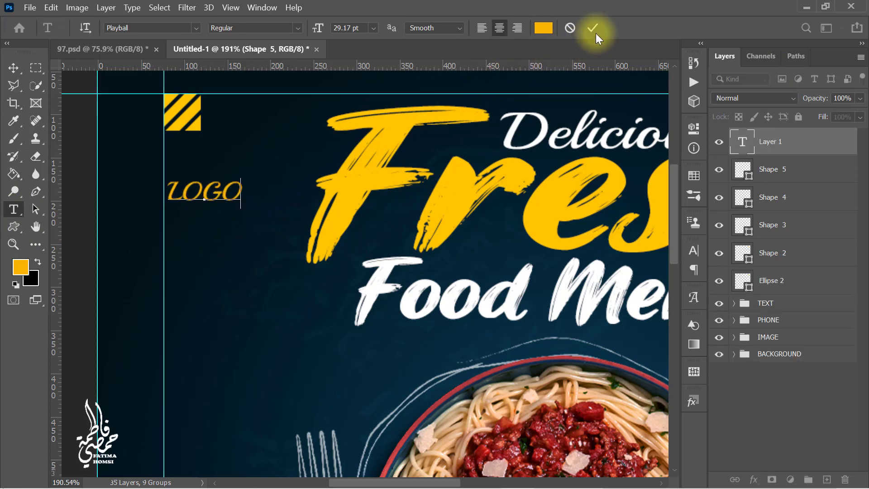
left_click(593, 29)
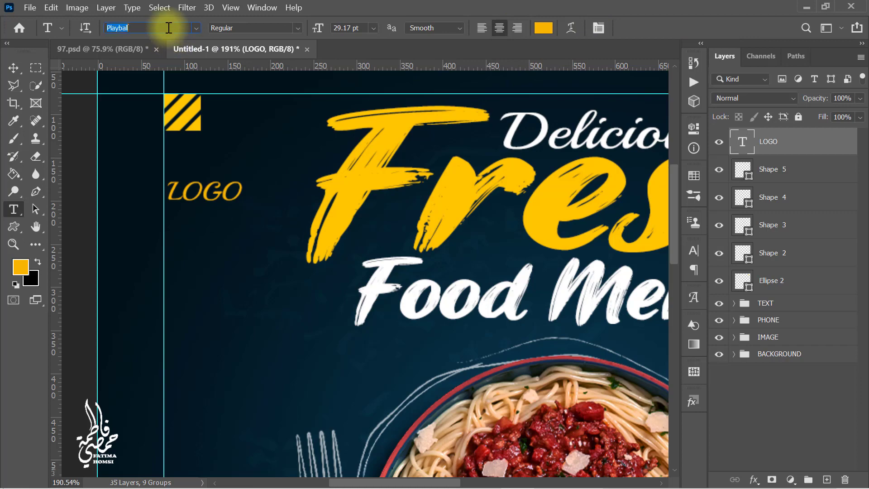
type("MON")
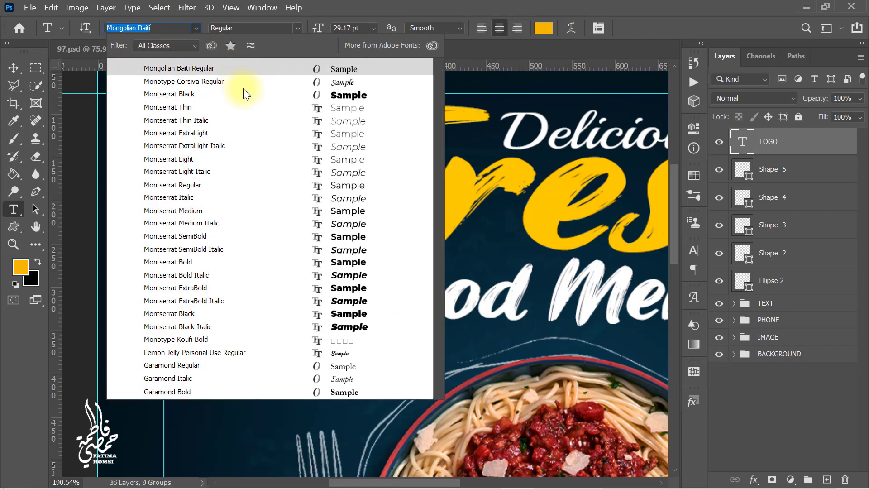
left_click(244, 92)
- Move the LOGO text directly to the right of the striped square and recolour it white ffffff
key("ctrl+t")
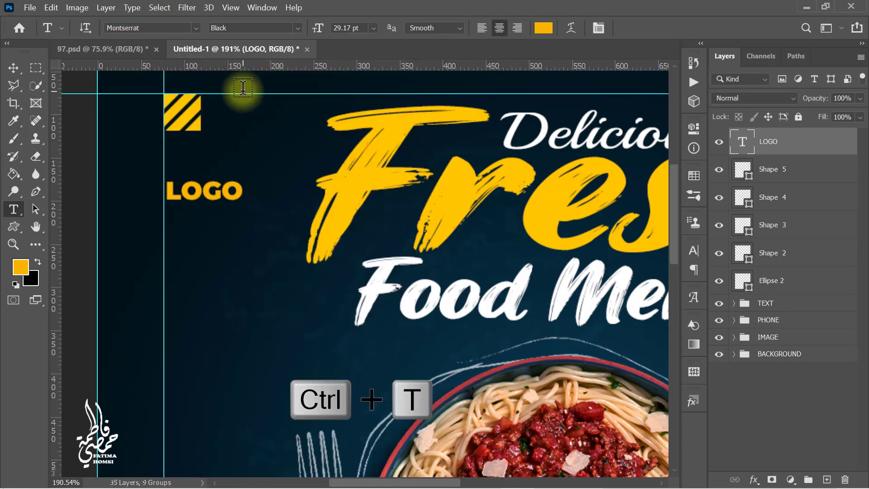
left_click_drag(204, 190, 243, 115)
left_click(639, 28)
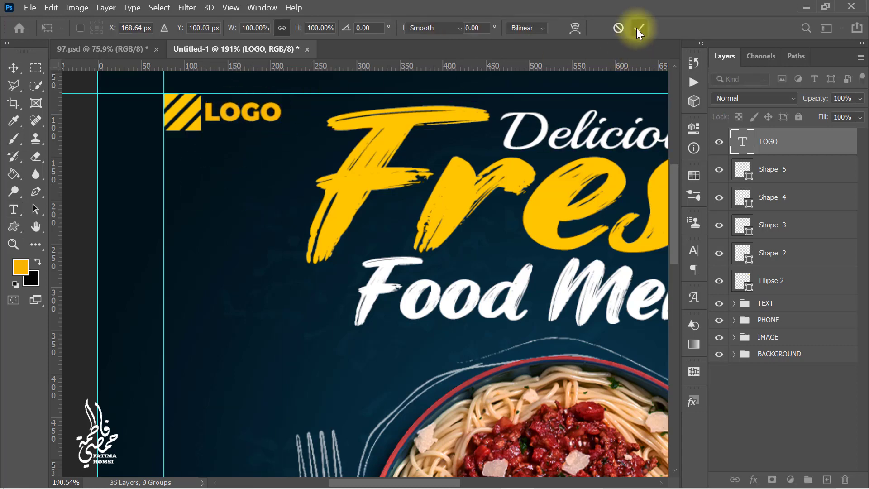
left_click(543, 26)
mouse_move(520, 81)
left_mouse_down()
mouse_move(543, 108)
mouse_move(466, 68)
left_mouse_up()
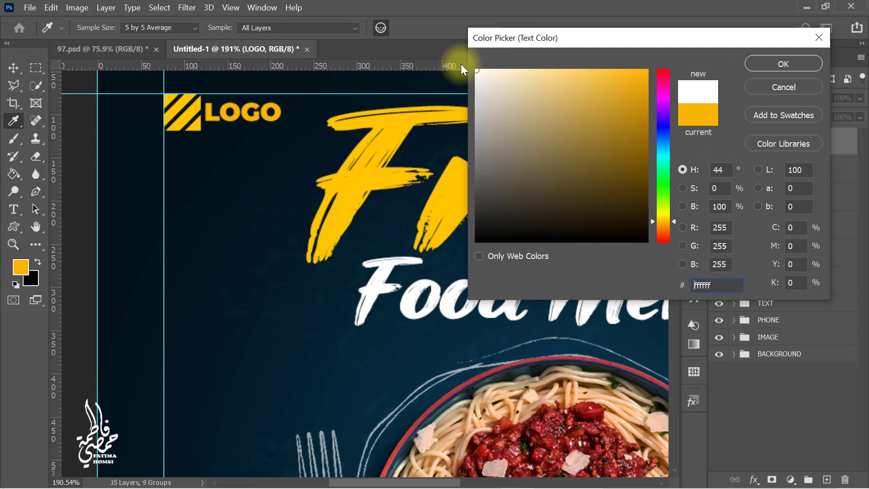
left_click(779, 64)
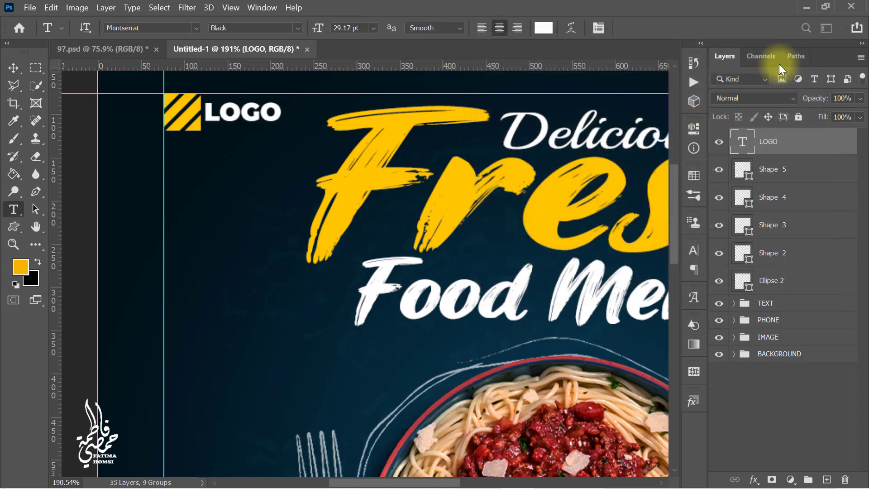
- Scale the striped square down slightly from its lower-right corner and realign the LOGO text close beside it
left_click(14, 69)
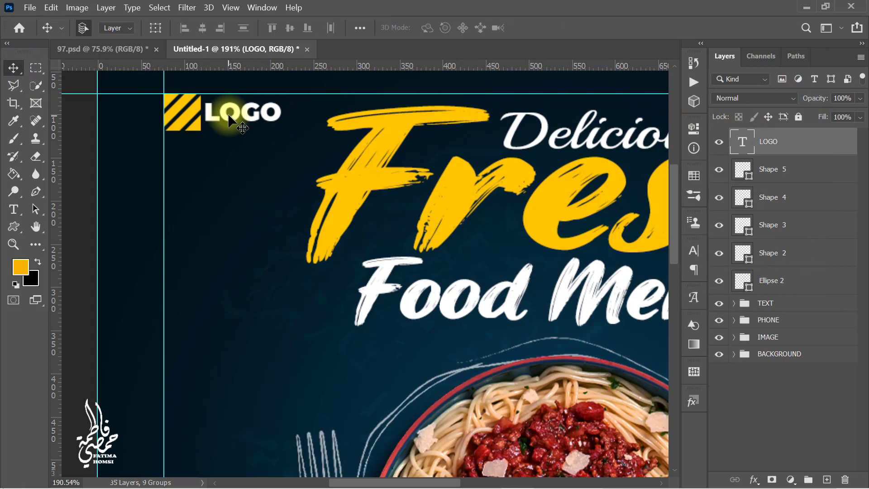
left_click_drag(229, 116, 232, 120)
left_click(801, 174)
key("ctrl+t")
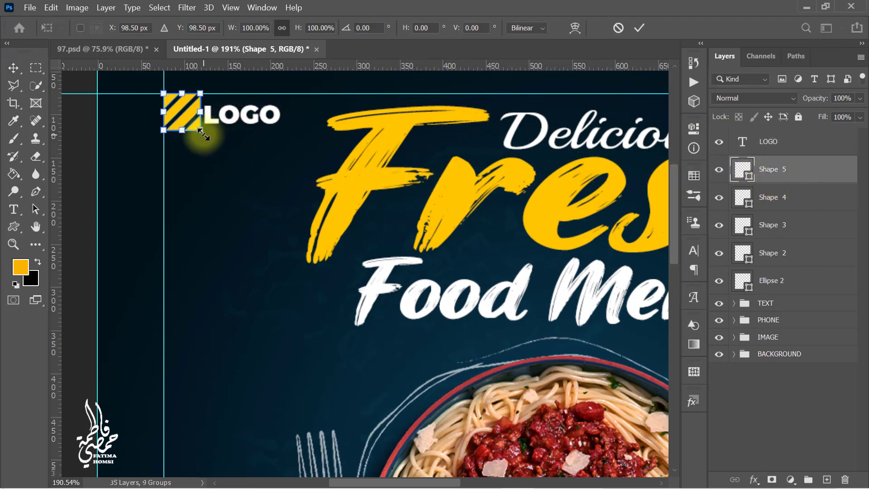
left_click_drag(201, 132, 224, 116)
left_click(13, 69)
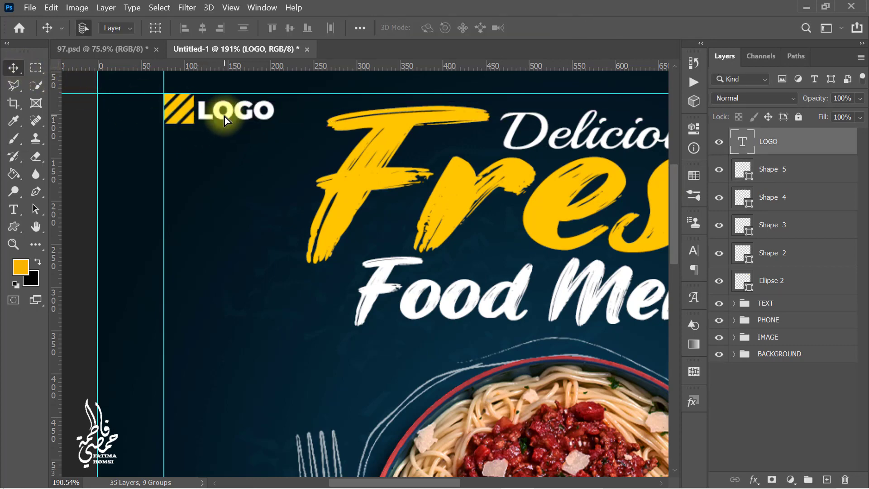
- Scale the LOGO text and striped square together to 94.39%, about 120 × 33 px
scroll(354, 171, "down", 2)
scroll(522, 286, "down", 2)
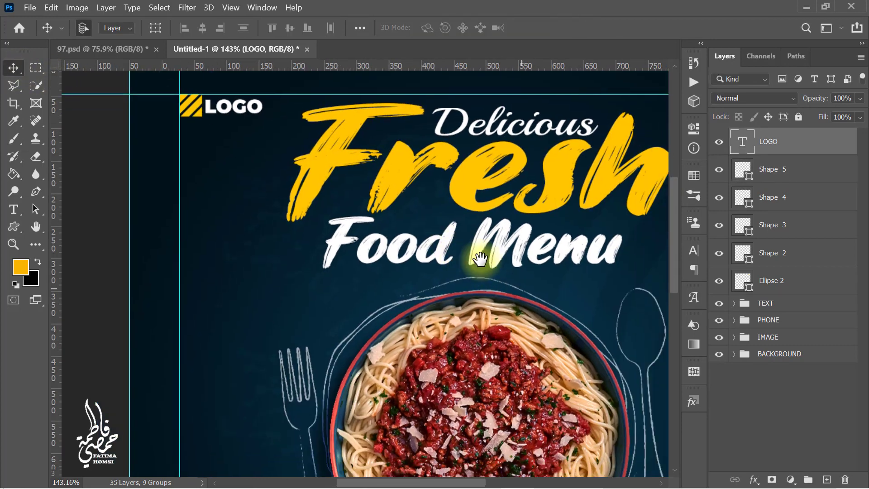
scroll(478, 252, "down", 2)
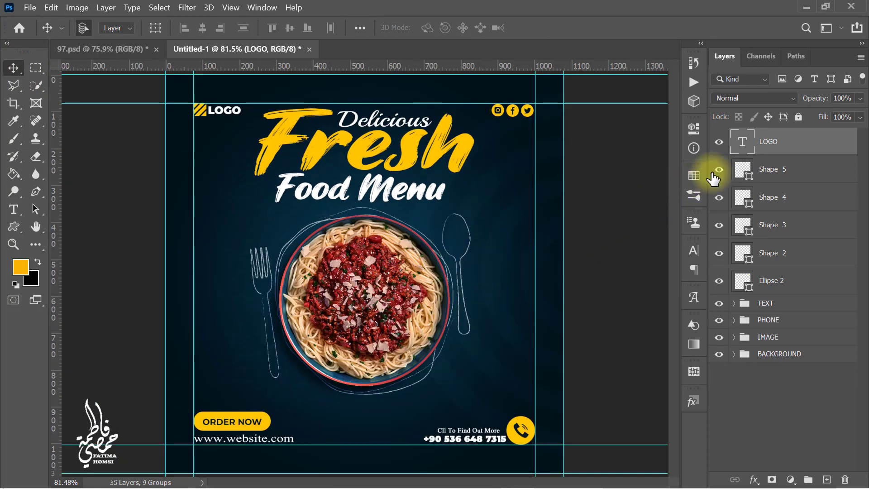
left_click(719, 142)
left_click(743, 172, "shift")
key("ctrl+t")
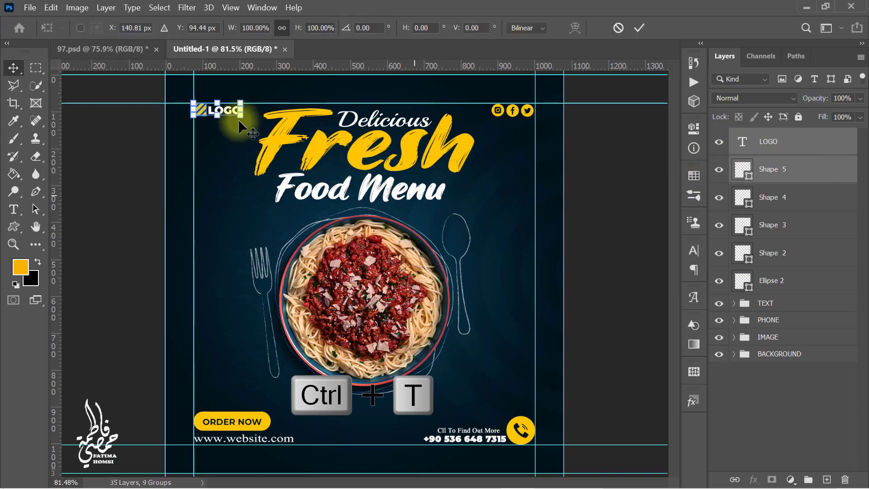
left_click_drag(241, 115, 238, 114)
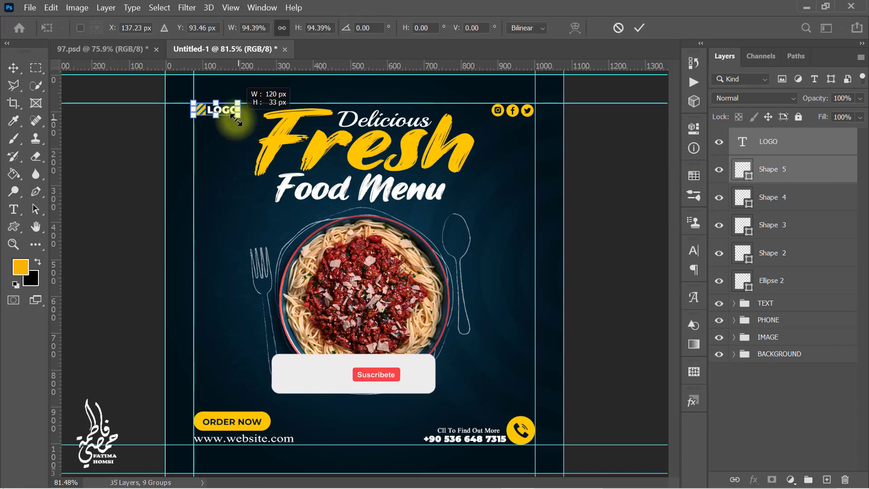
left_click(638, 28)
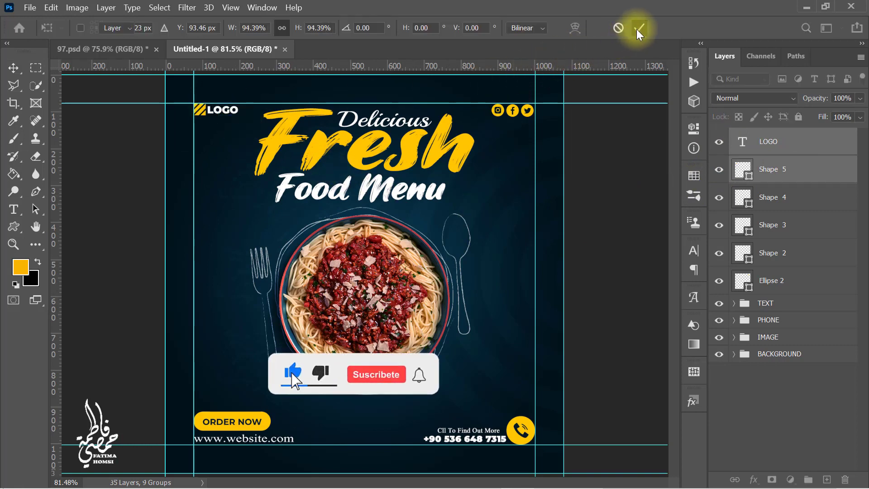
- Draw a yellow curved-arrow custom shape about 48 × 101 px above the fork drawing
left_click(14, 227)
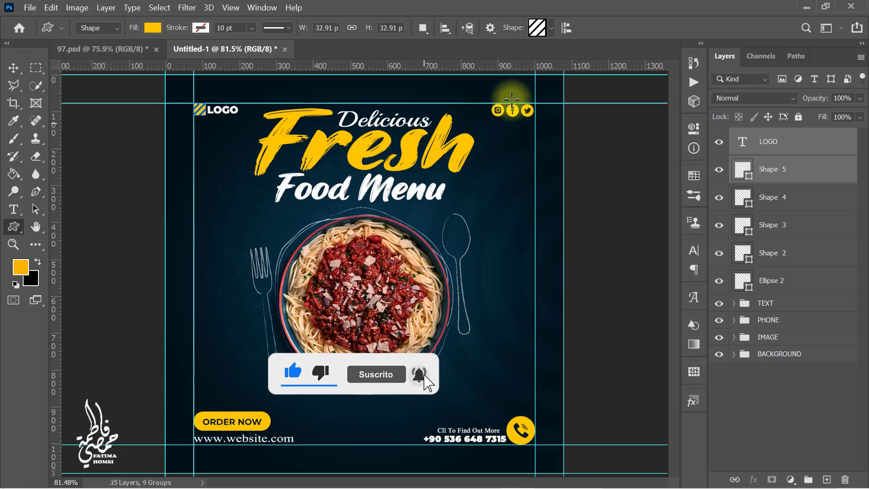
left_click(551, 29)
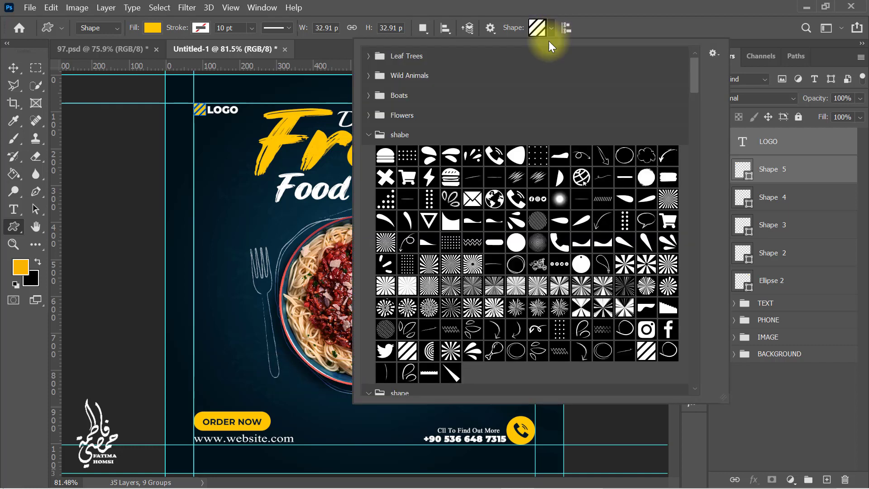
left_click(518, 328)
left_click(621, 10)
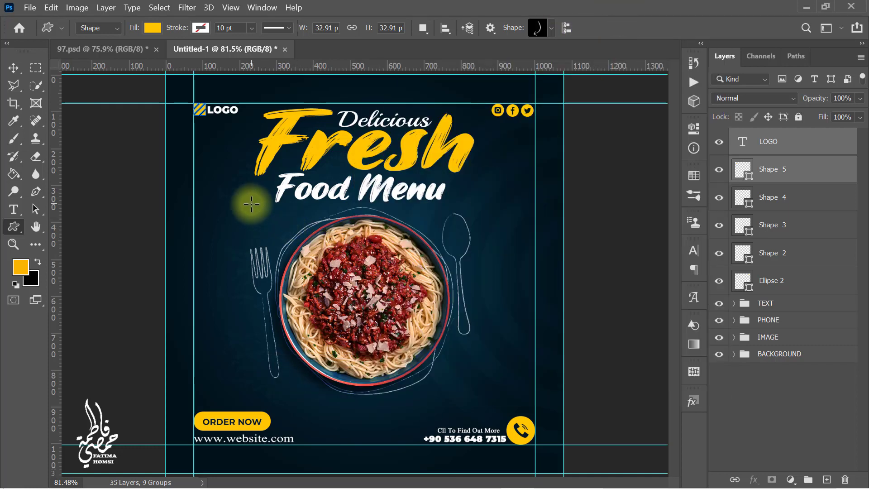
left_click_drag(248, 201, 280, 236)
key("Return")
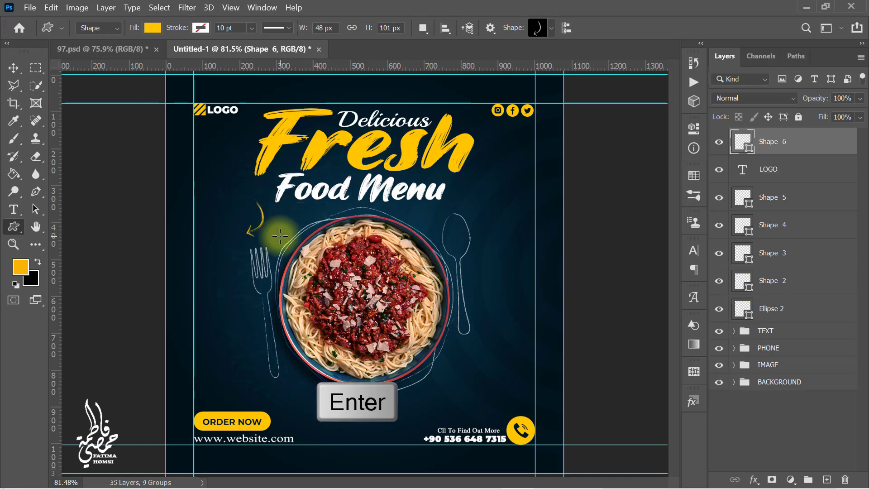
- Flip the curved arrow horizontally and move it up beside the Food Menu text so it points toward the plate
key("ctrl+t")
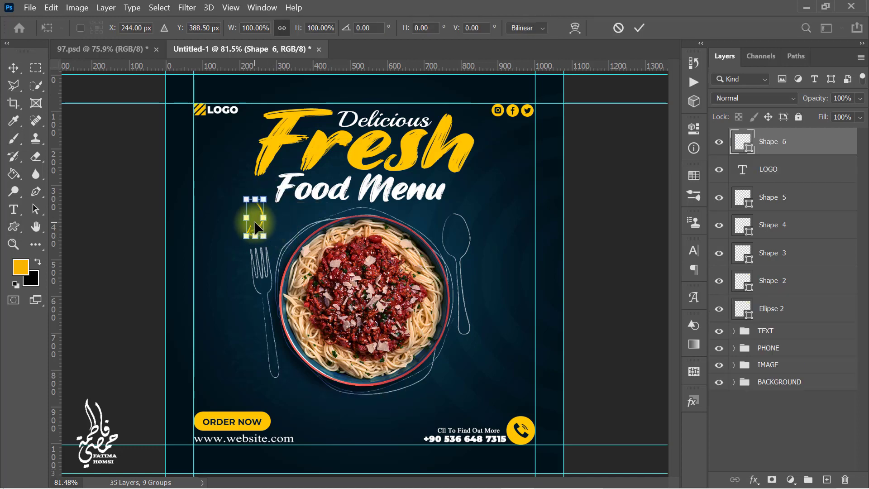
right_click(256, 226)
left_click(336, 451)
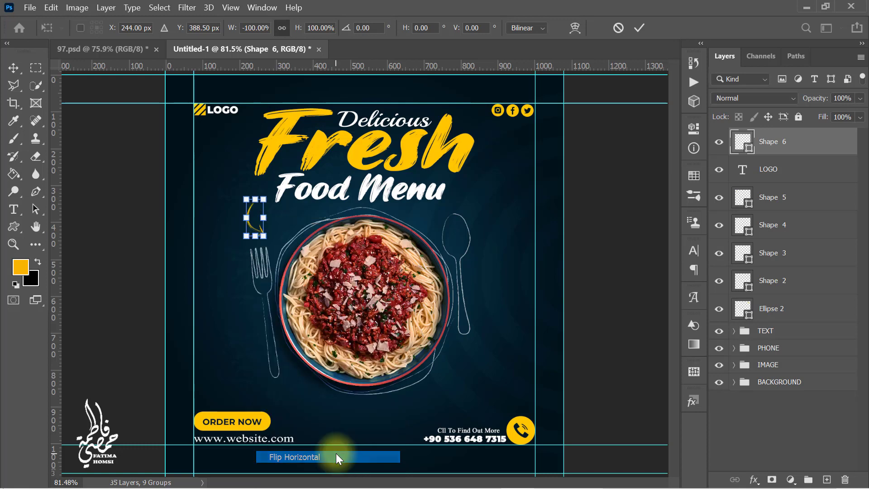
left_click_drag(256, 228, 257, 215)
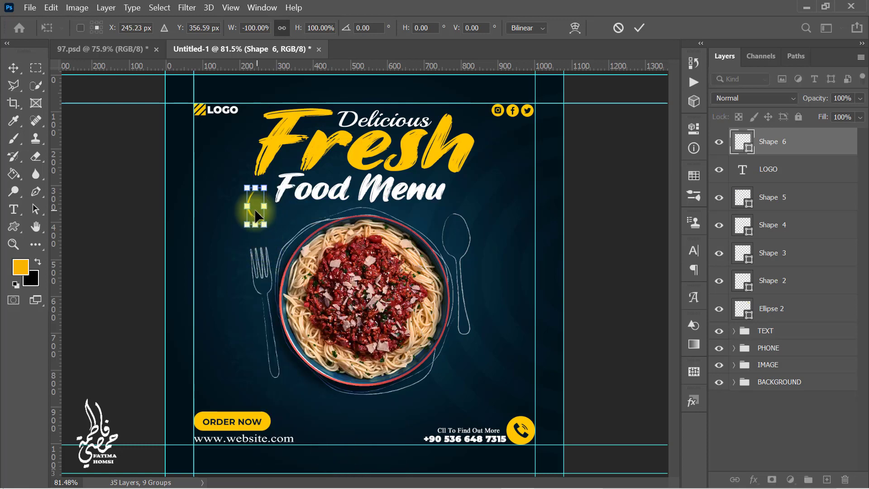
left_click(638, 27)
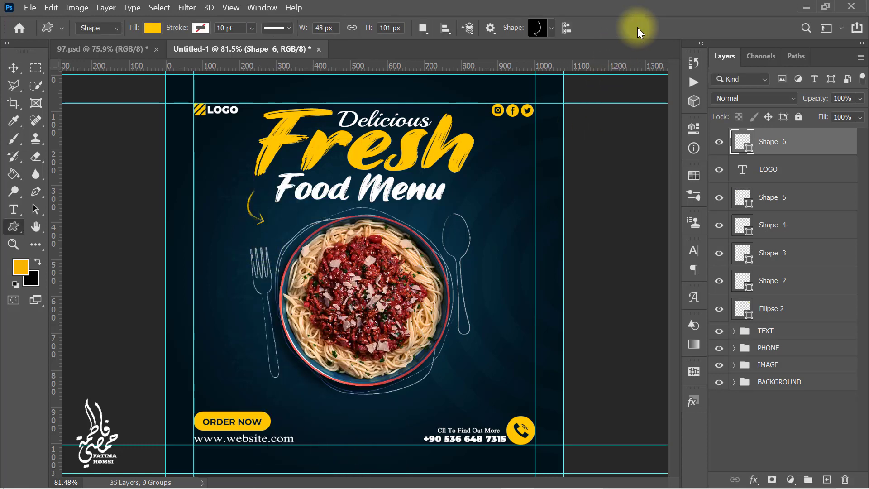
- Change the curved arrow's fill colour to white
double_click(742, 142)
mouse_move(643, 128)
left_mouse_down()
mouse_move(541, 99)
mouse_move(451, 58)
left_mouse_up()
left_click(753, 64)
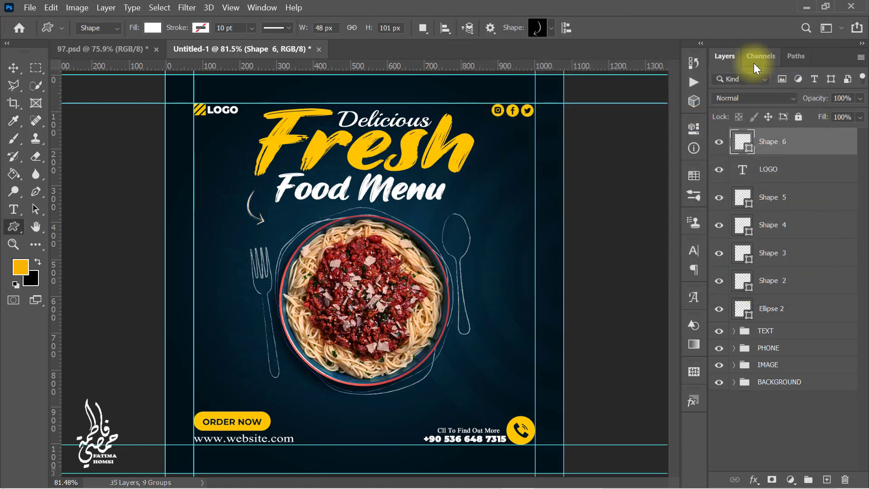
- Add a white two-loop flourish custom shape about 71 × 64 px close after the word Menu
left_click(552, 30)
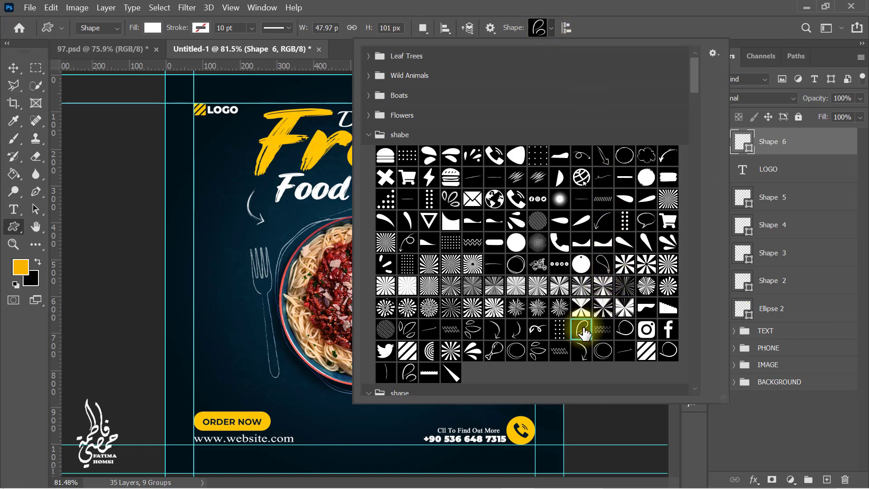
left_click(634, 13)
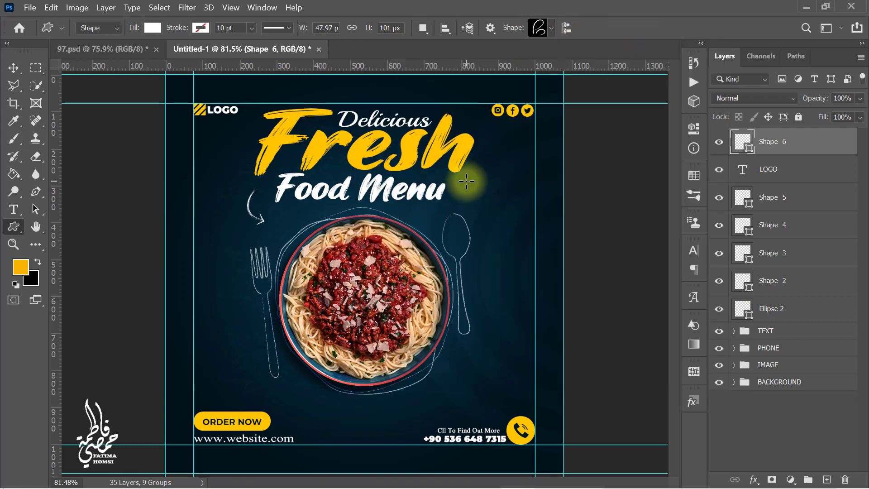
left_click_drag(467, 181, 498, 212)
key("ctrl+t")
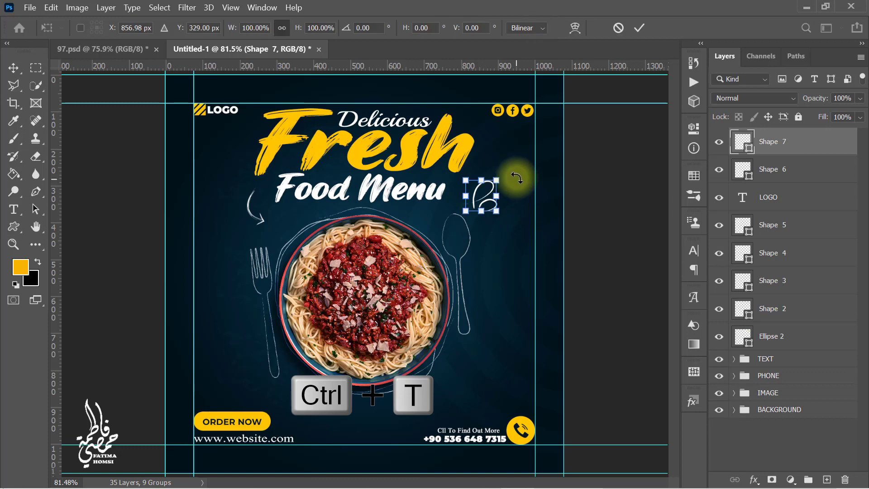
left_click_drag(516, 177, 485, 168)
left_click(639, 28)
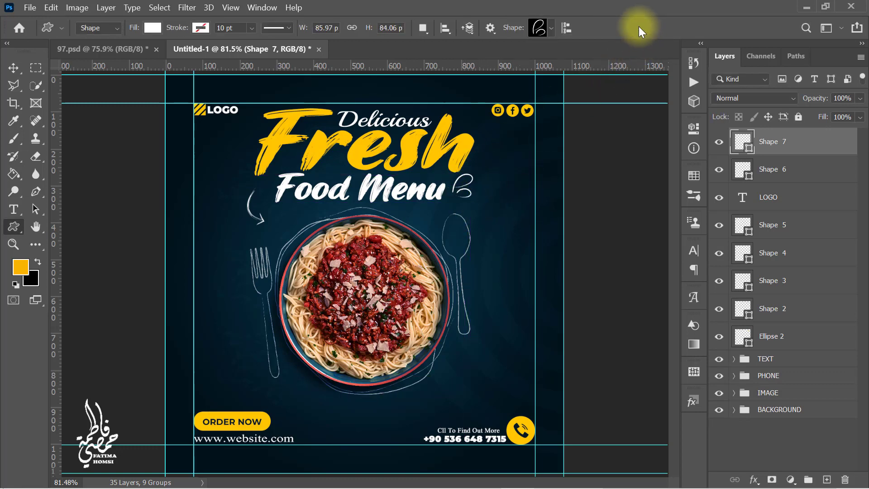
- Duplicate the flourish, rotate the copy to -106.21° and place it just before the word Food
key("ctrl+j")
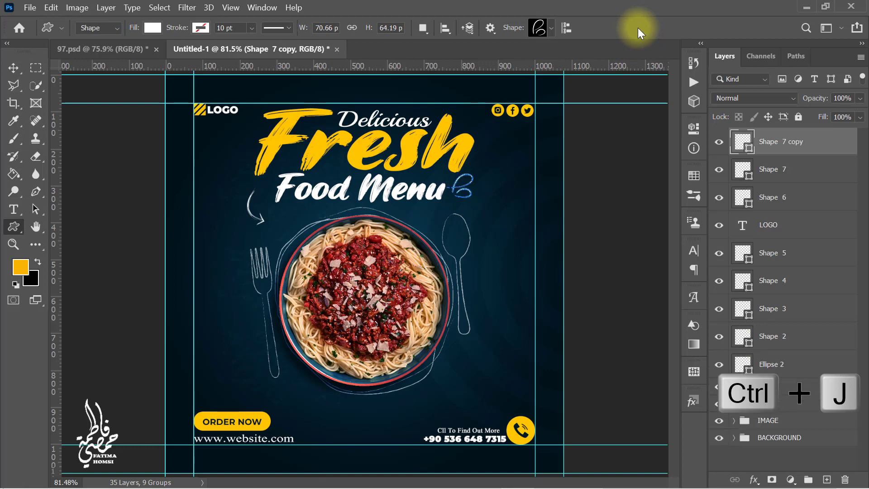
key("ctrl+t")
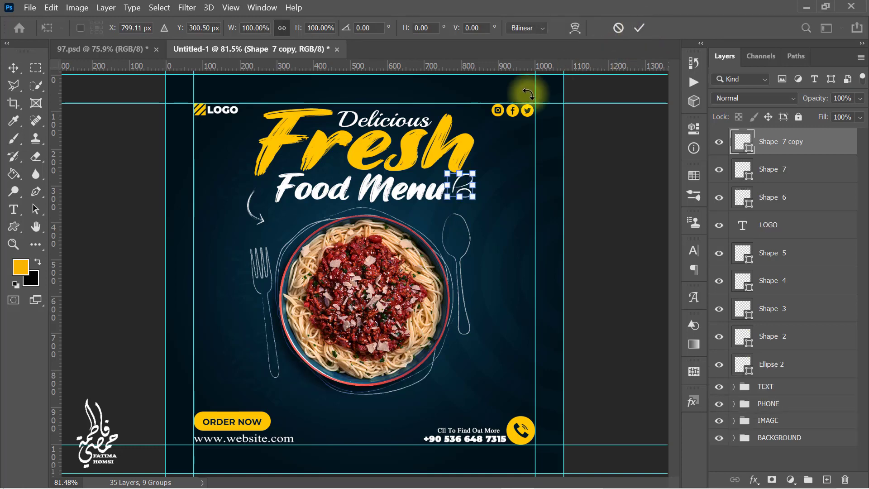
left_click_drag(460, 188, 188, 168)
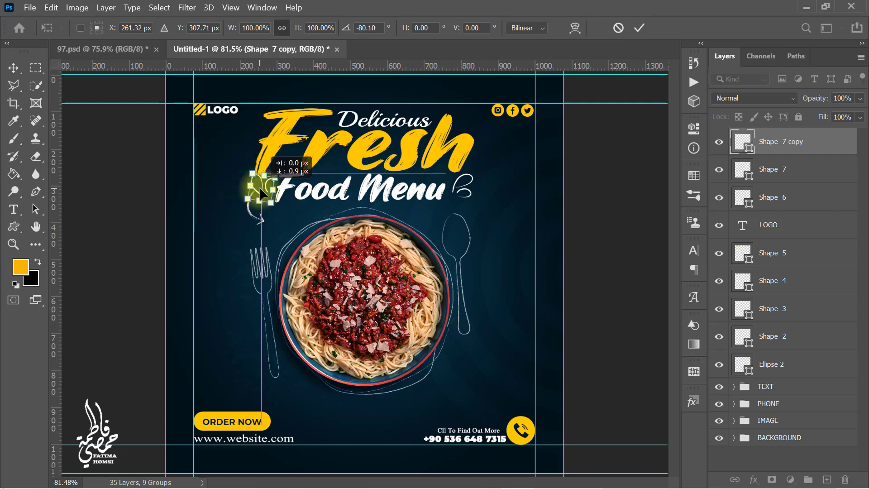
left_click_drag(260, 189, 261, 192)
left_click_drag(247, 152, 239, 161)
mouse_move(261, 190)
left_mouse_down()
mouse_move(245, 172)
mouse_move(258, 194)
left_mouse_up()
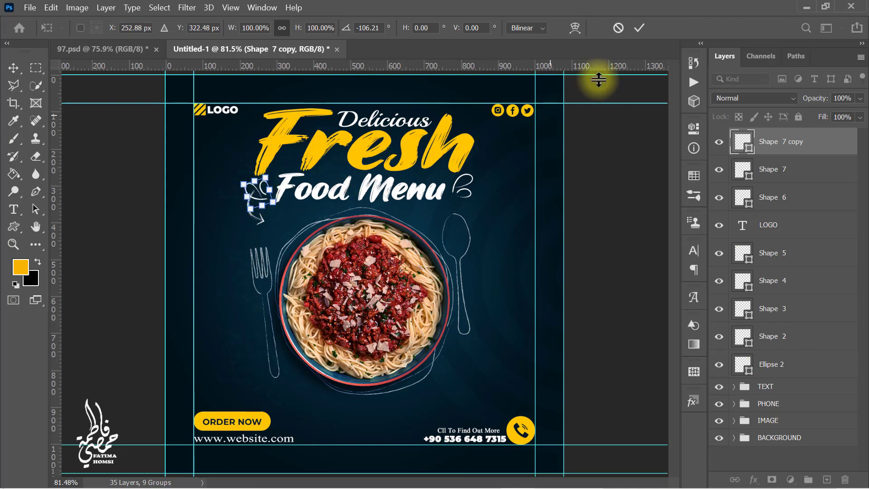
left_click(638, 29)
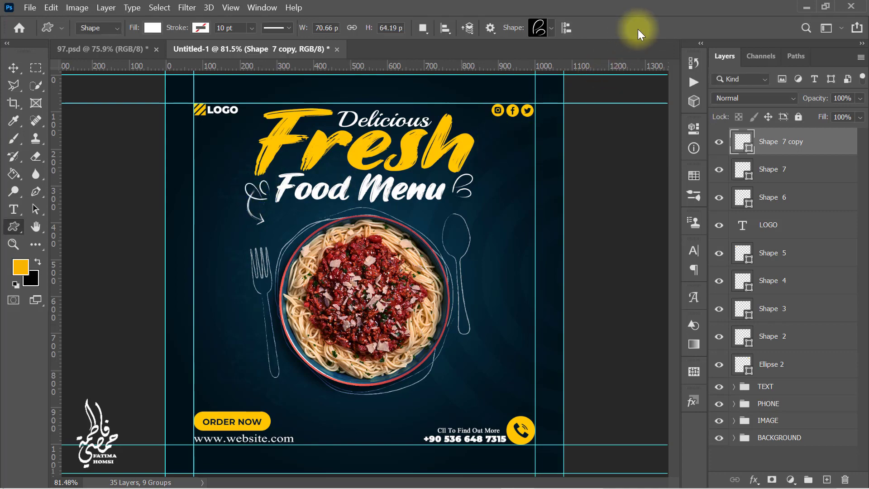
- Move the curved arrow outward to the left so it clears the flourish beside the word Food
left_click(13, 68)
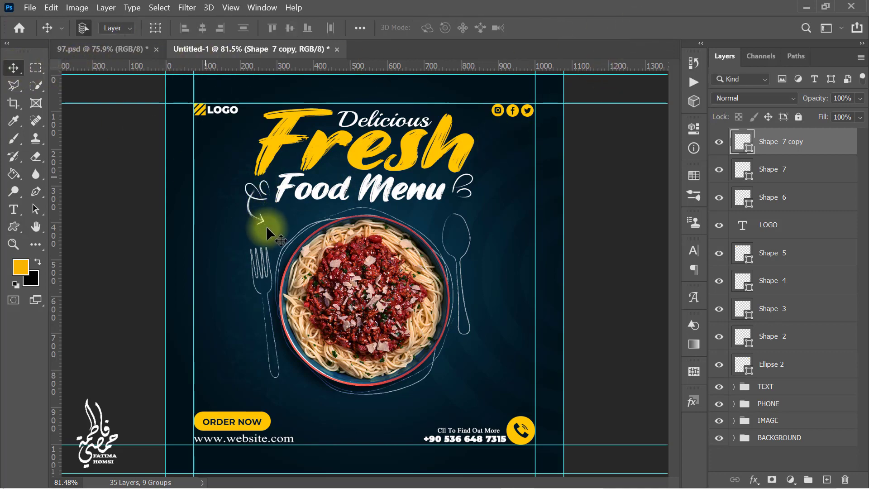
scroll(261, 225, "up", 2)
scroll(261, 225, "up", 4)
left_click_drag(224, 171, 116, 180)
scroll(101, 163, "down", 5)
scroll(116, 180, "down", 2)
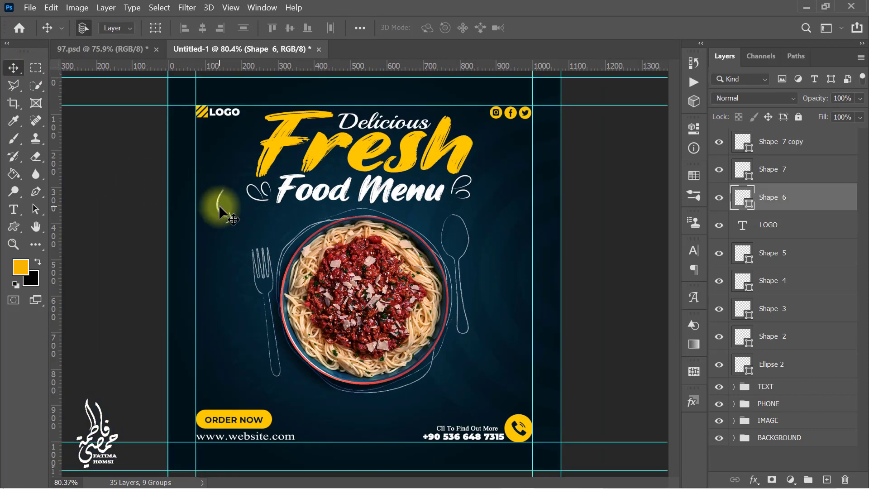
left_click_drag(220, 208, 232, 212)
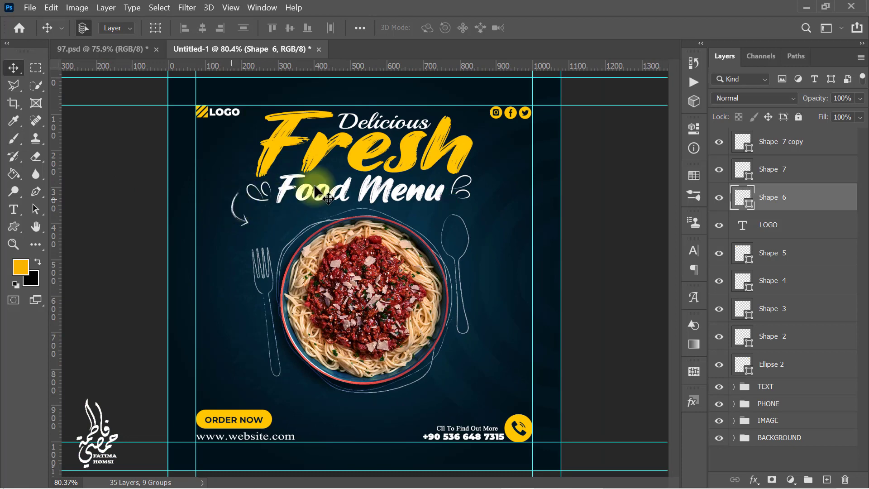
- Draw a white hand-drawn circle custom shape about 134 × 138 px beside the spoon and shift it slightly upward
left_click(822, 143)
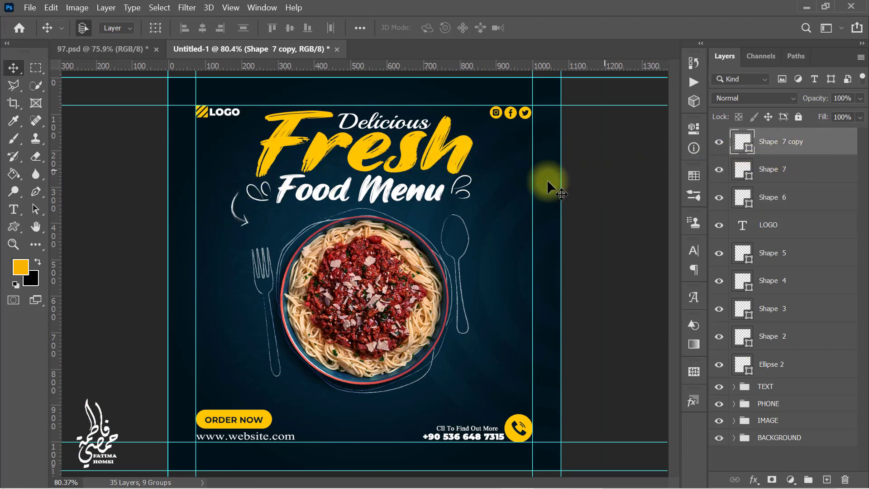
left_click(15, 227)
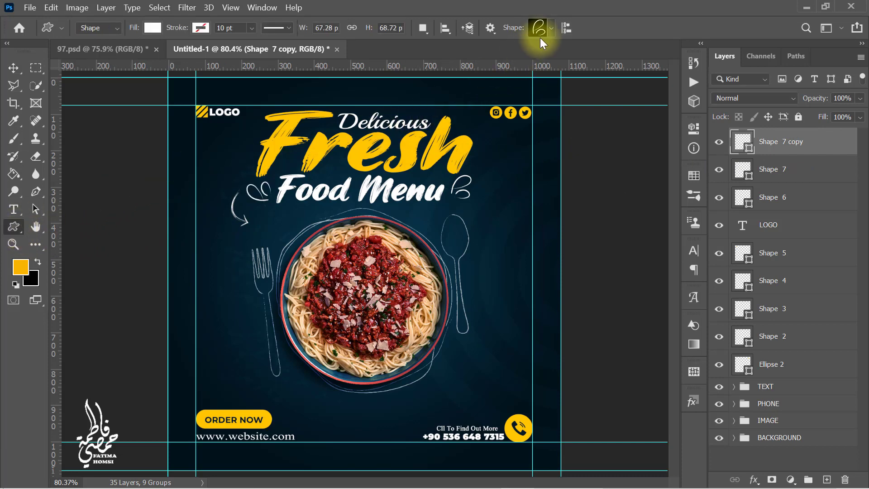
left_click(552, 28)
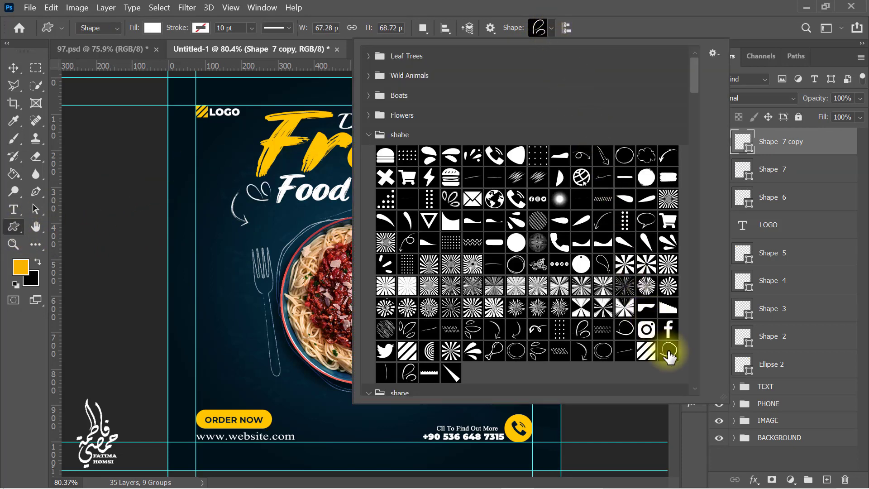
left_click(667, 350)
left_click(611, 20)
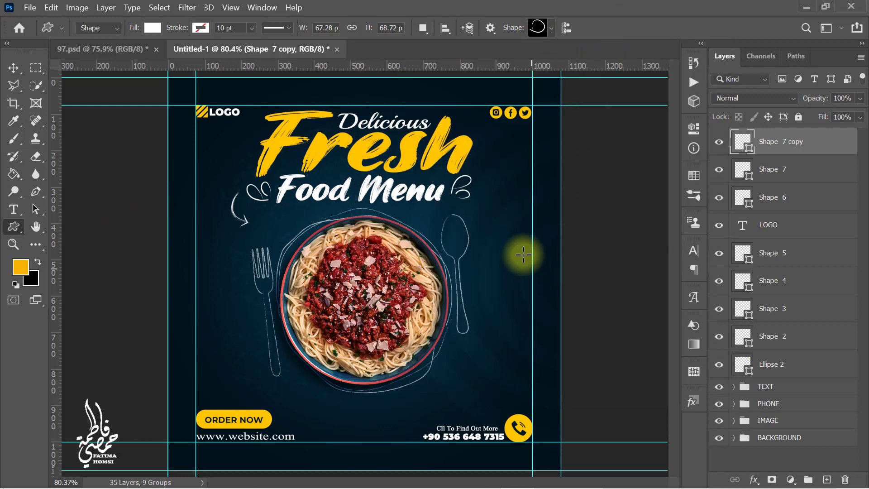
left_click_drag(480, 218, 528, 286)
key("ctrl+t")
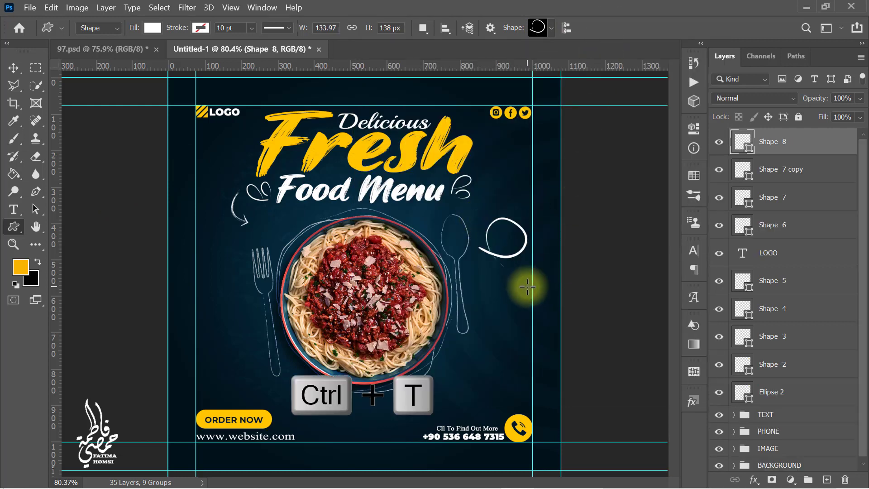
left_click_drag(508, 254, 509, 241)
left_click(637, 27)
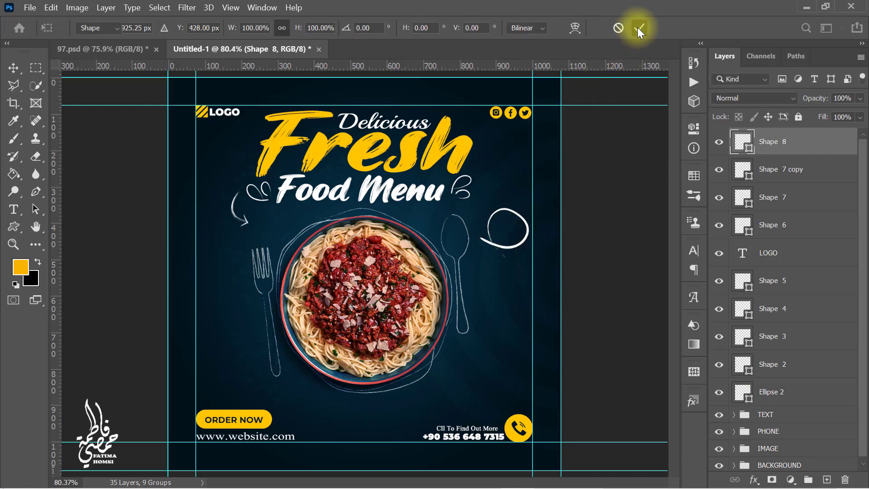
- Add centred two-line Montserrat Bold text ONLY $35 and enlarge it to about 27 pt inside the hand-drawn circle
left_click(14, 211)
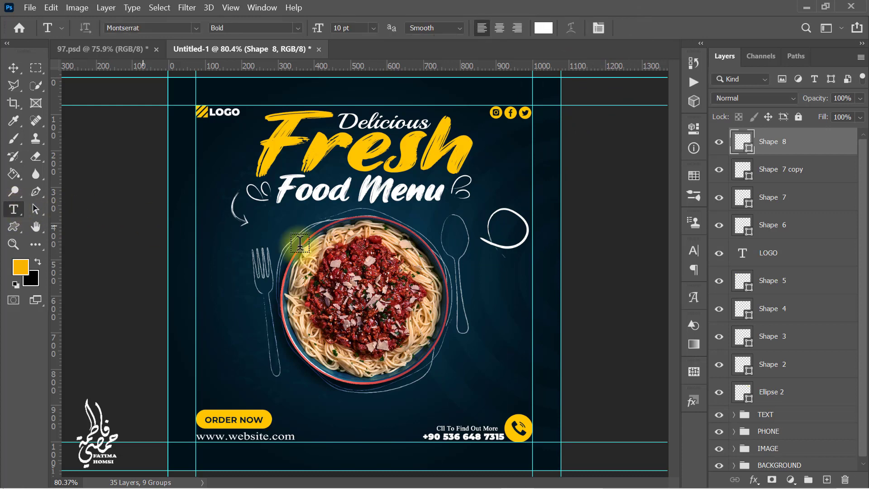
type("ONLY ")
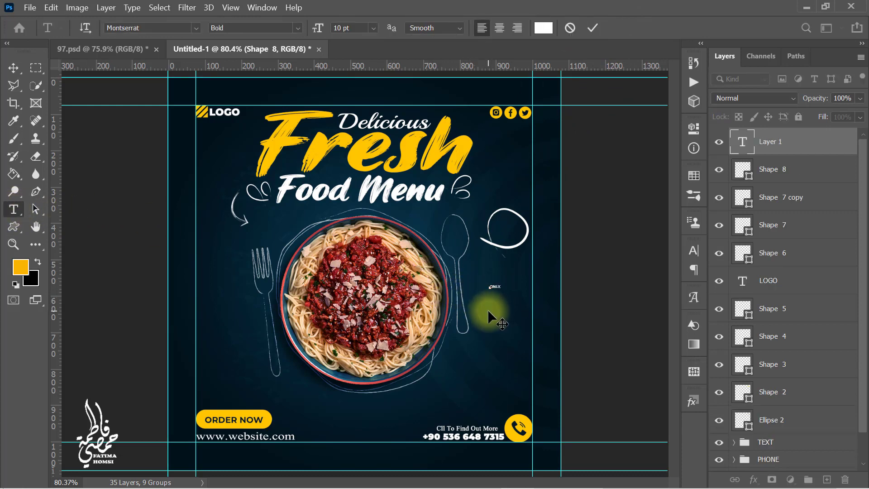
type("$55")
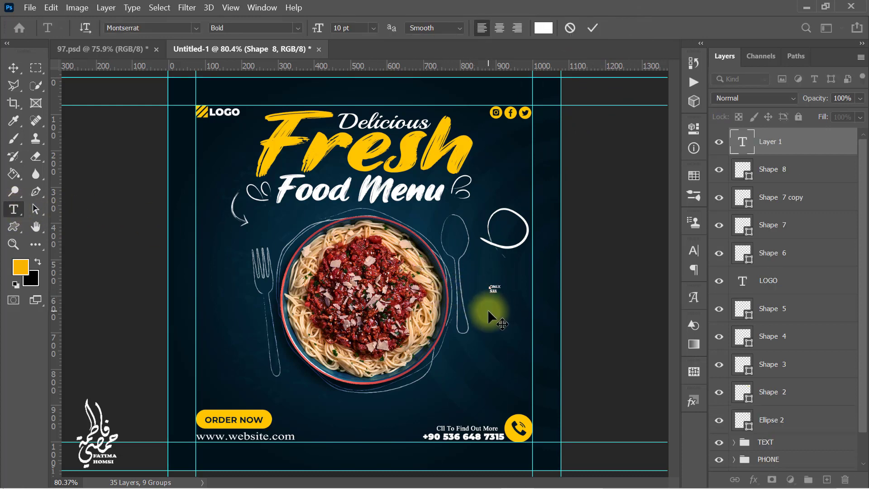
left_click(592, 30)
key("ctrl+t")
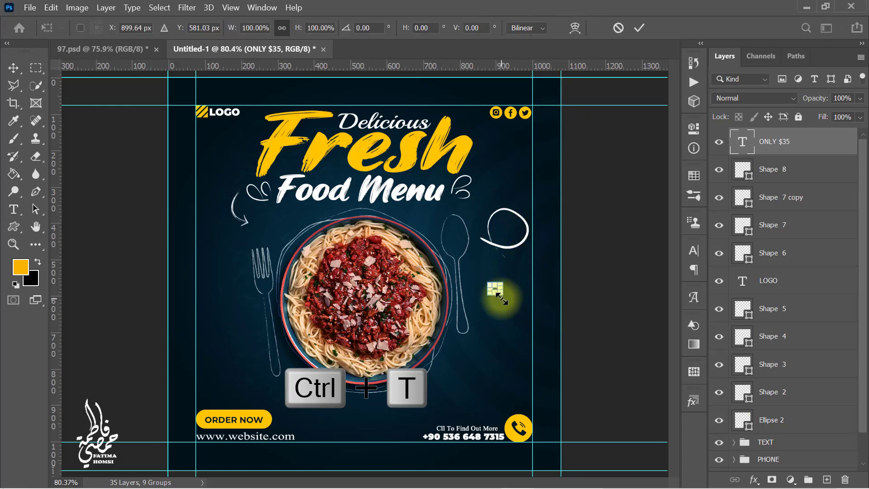
left_click_drag(500, 296, 509, 240)
left_click(638, 28)
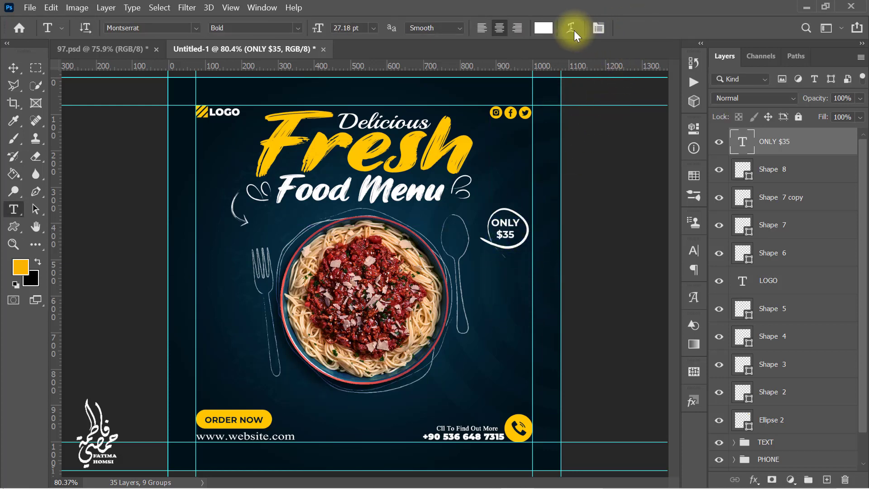
- Recolour the ONLY $35 text to yellow ffc500, sampled from the Fresh headline
left_click(546, 29)
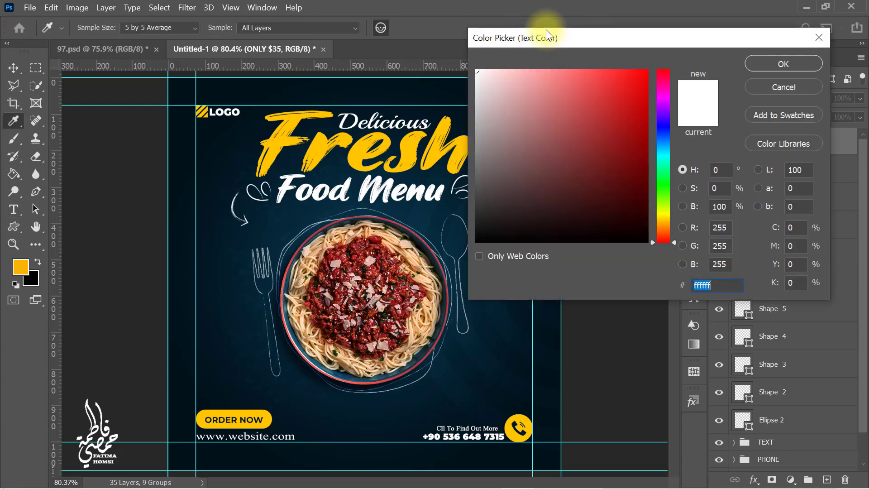
left_click(277, 145)
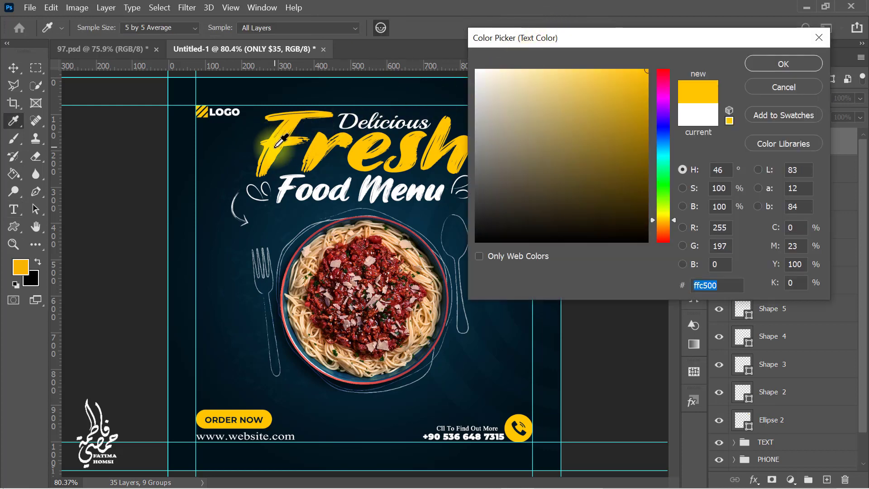
left_click(755, 66)
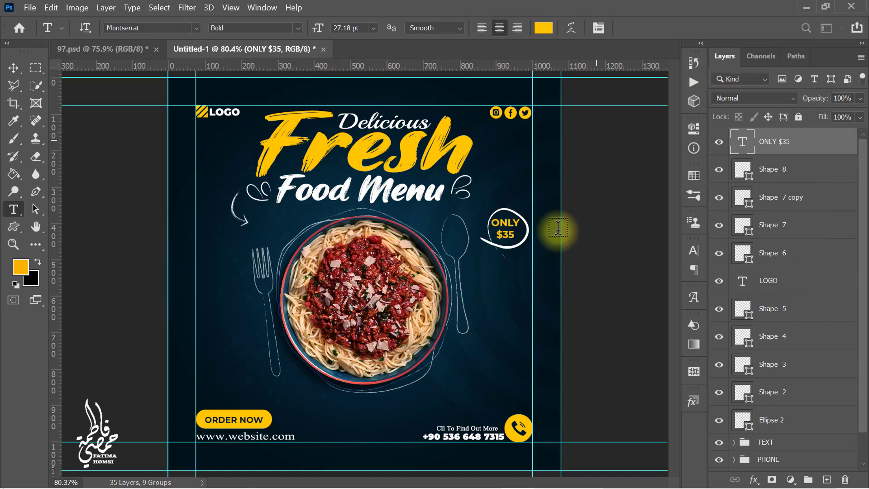
- Scale the ONLY $35 text down to 92.85% and recentre it inside the circle
scroll(510, 233, "up", 5)
key("ctrl+t")
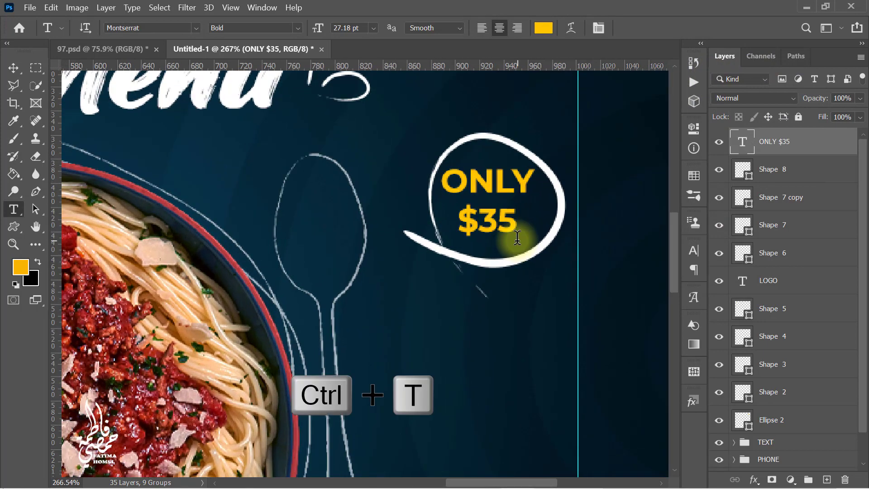
left_click_drag(489, 165, 488, 191)
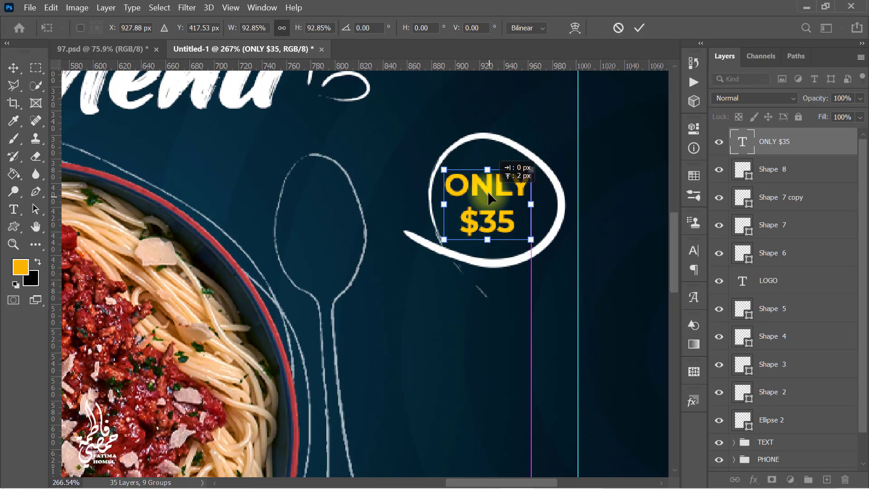
left_click(638, 29)
key("t")
scroll(475, 129, "down", 3)
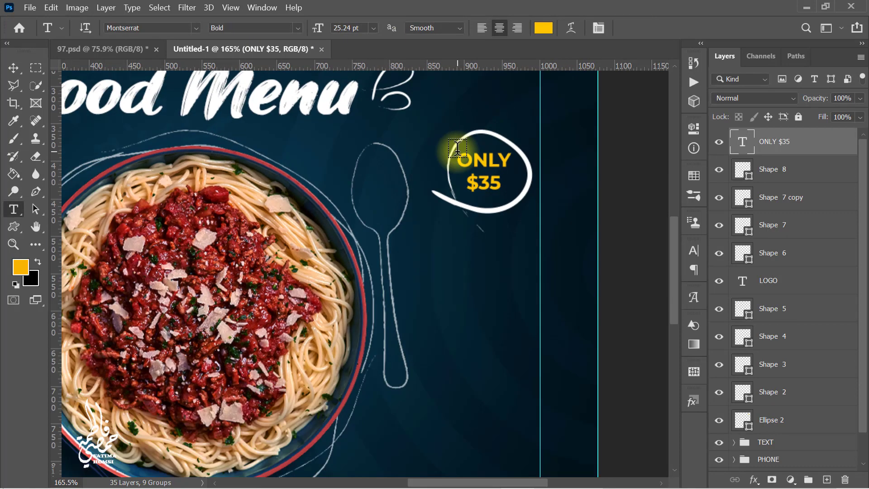
scroll(458, 147, "down", 3)
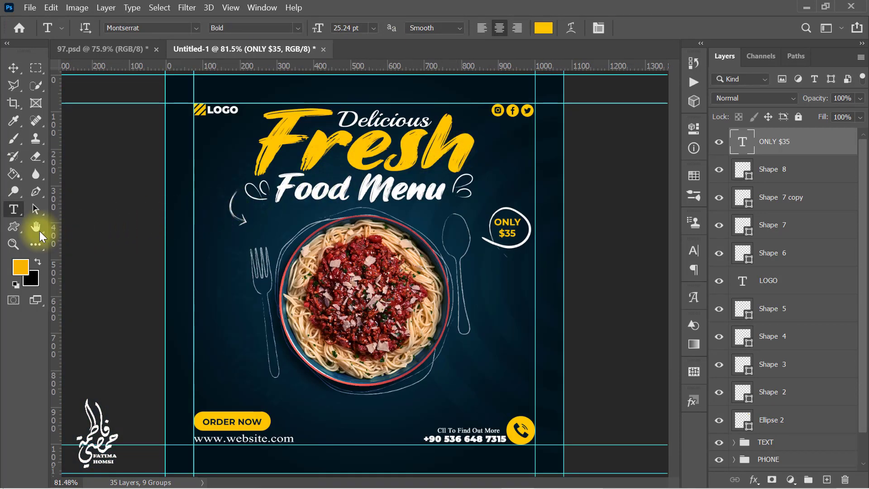
left_click(14, 226)
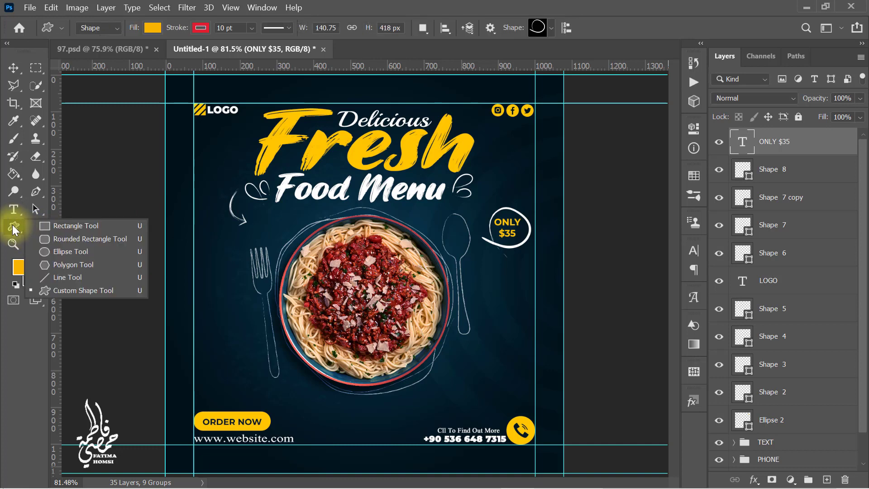
left_click(100, 252)
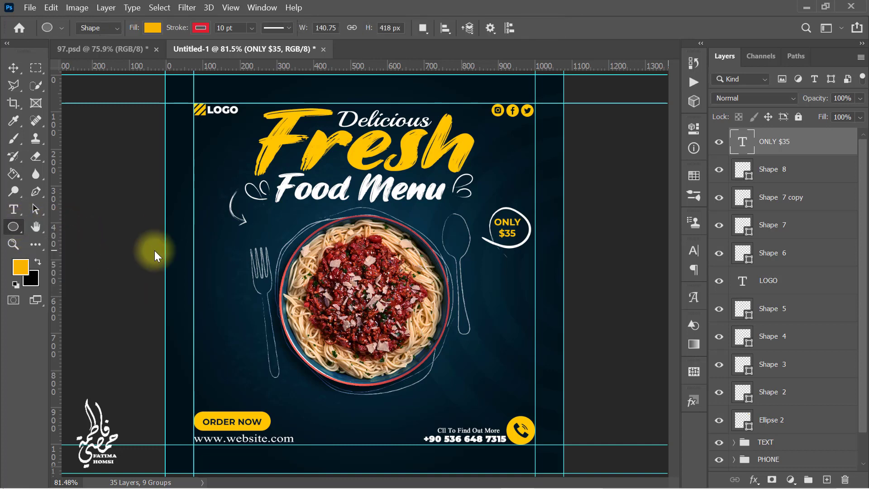
- Group the ONLY $35 text layer with its hand-drawn circle layer and name the group DISCOUNT
left_click(719, 142)
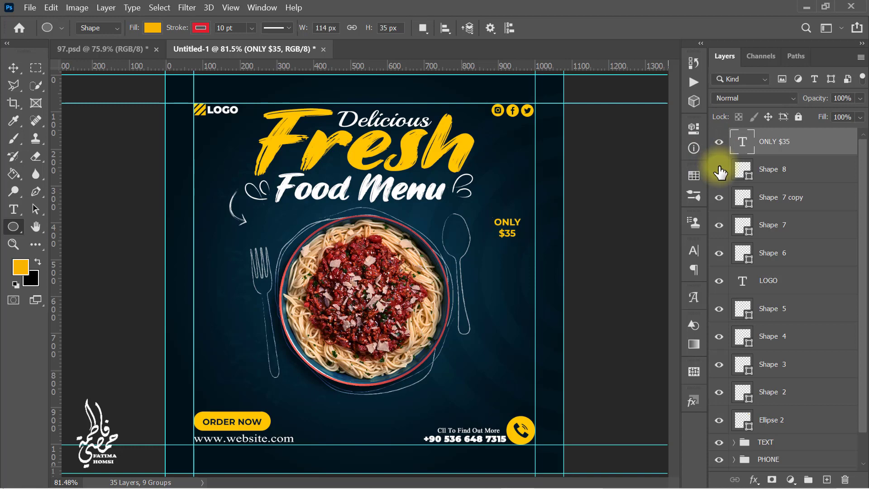
left_click(810, 178, "ctrl")
key("ctrl+g")
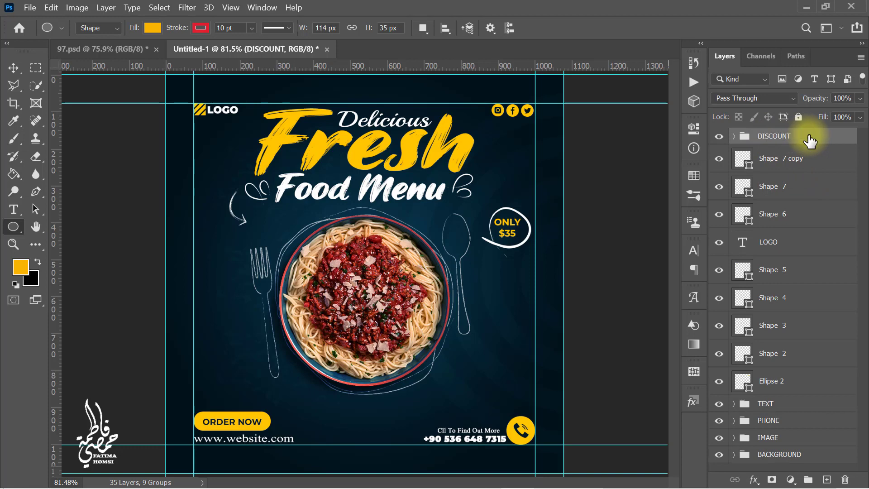
- Group the layers from Shape 7 copy down to Ellipse 2 and name the group ELEMENTS
left_click(821, 167)
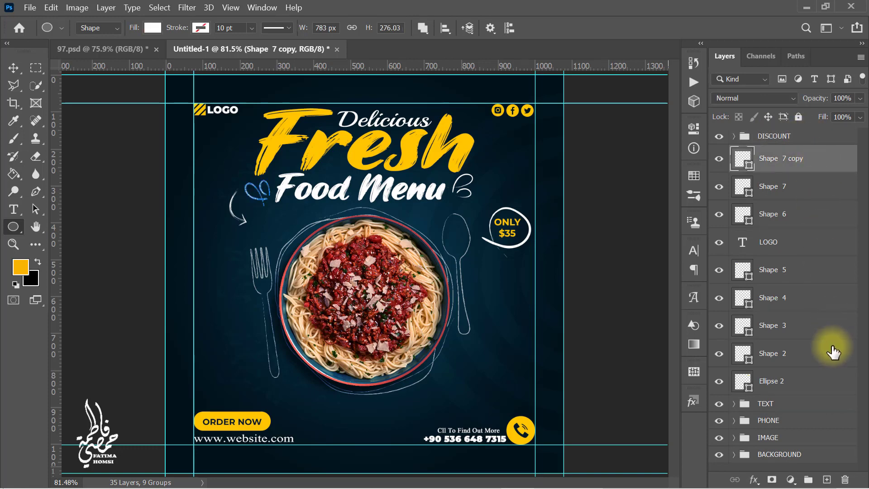
left_click(812, 389, "shift")
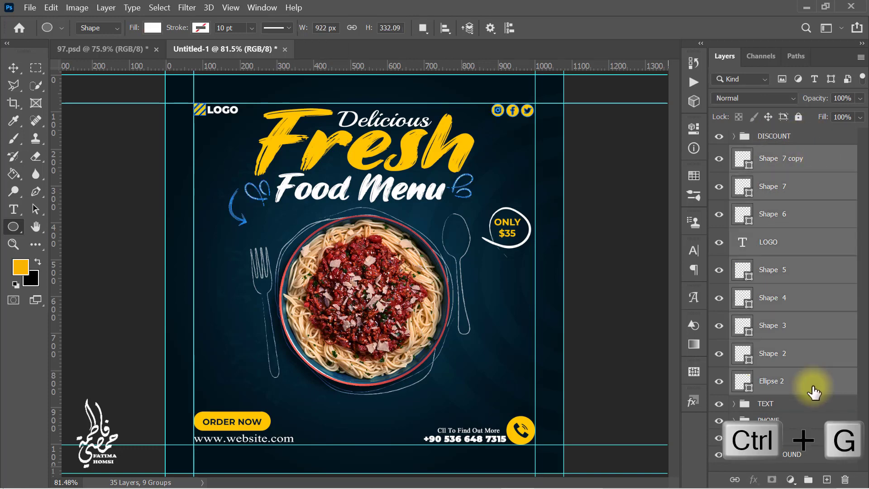
key("ctrl+g")
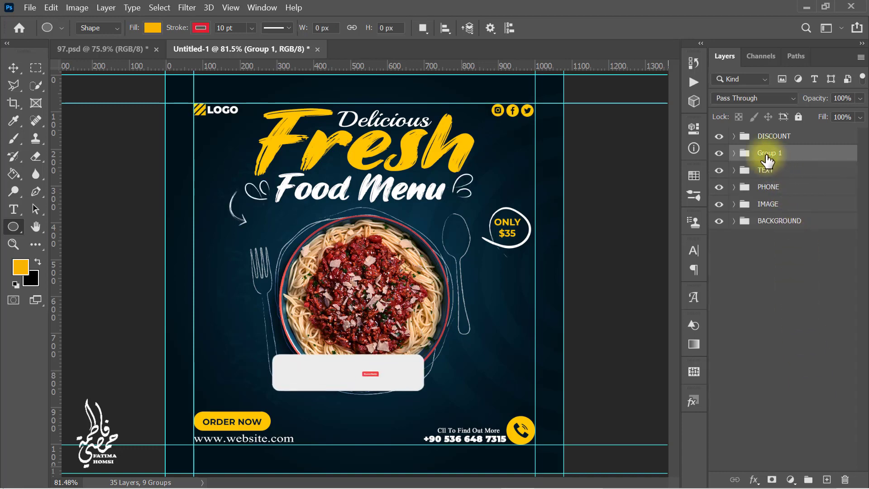
double_click(766, 154)
type("ELEMENTS")
key("Return")
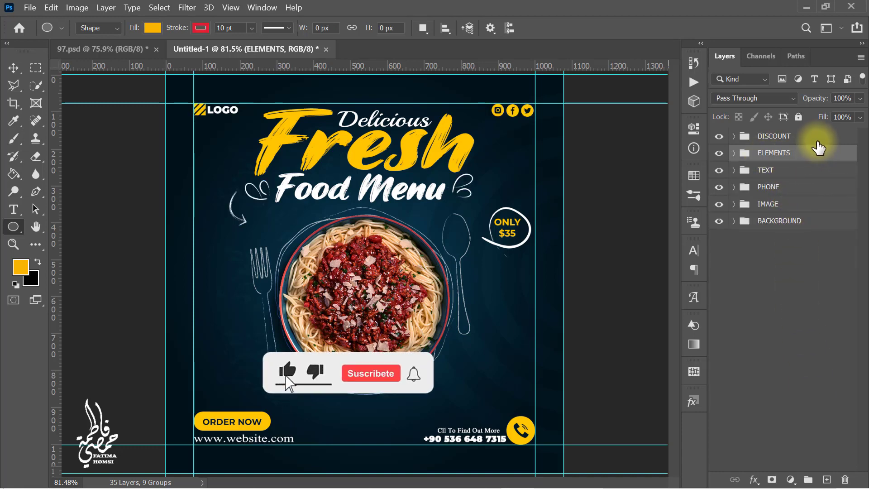
- Draw a circle about 79 px wide below the logo, above the DISCOUNT group, with no fill and a 3 pt yellow stroke
left_click(816, 137)
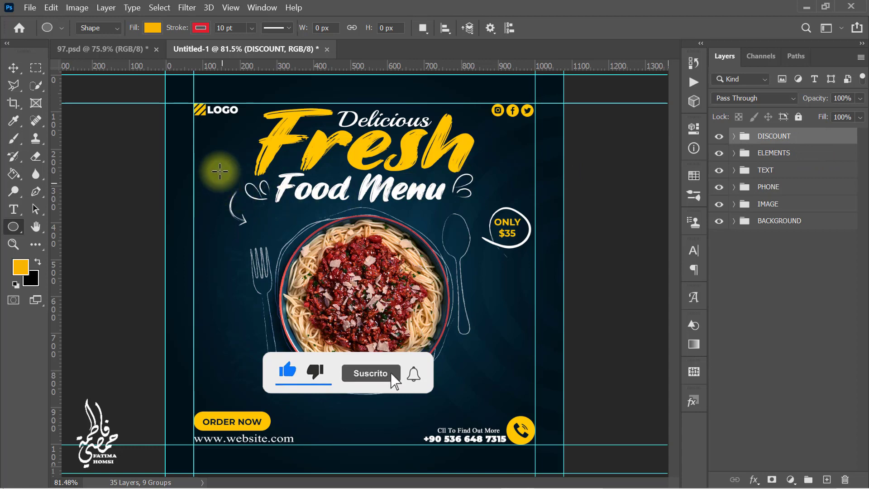
left_click_drag(210, 128, 240, 158)
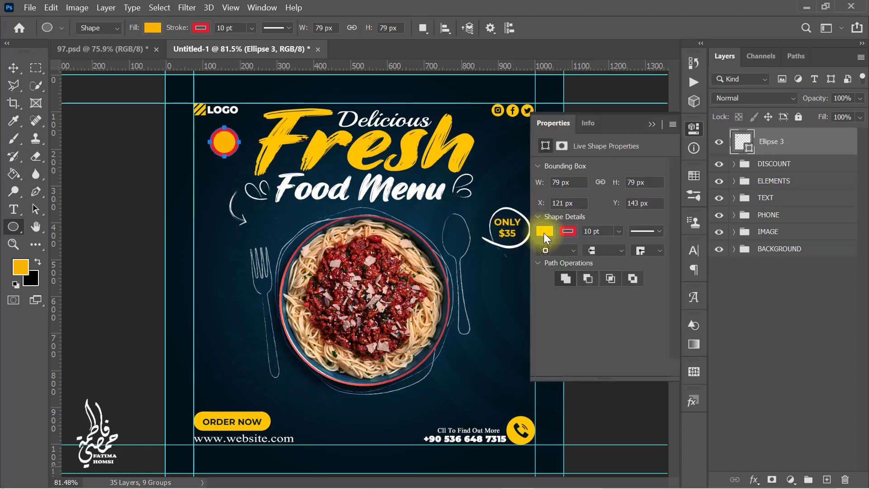
left_click(545, 232)
left_click(550, 256)
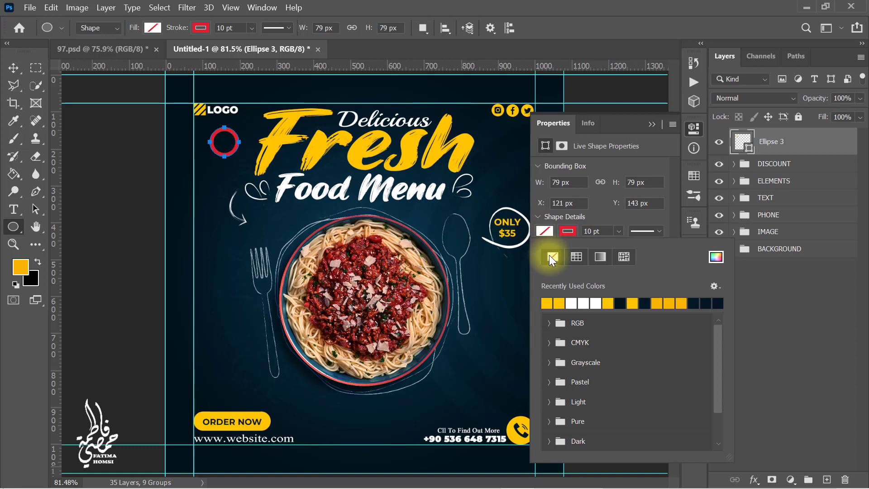
left_click(563, 232)
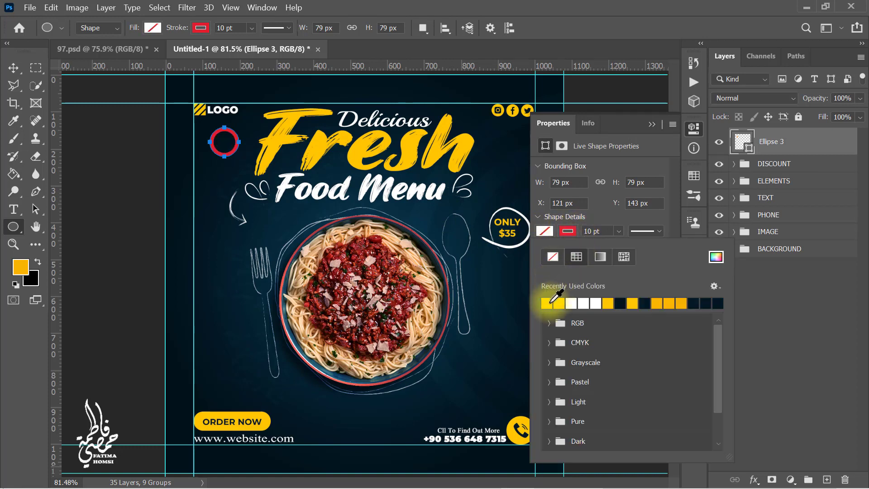
left_click(603, 216)
left_click_drag(608, 232, 572, 231)
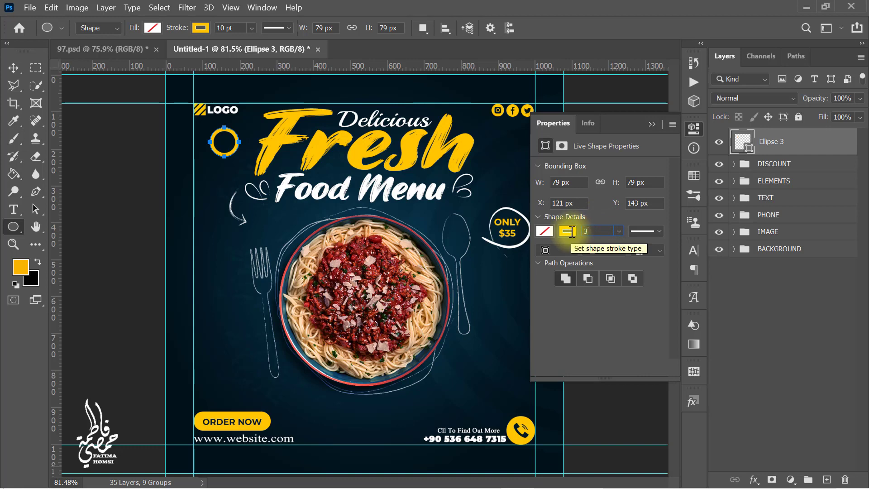
left_click(652, 124)
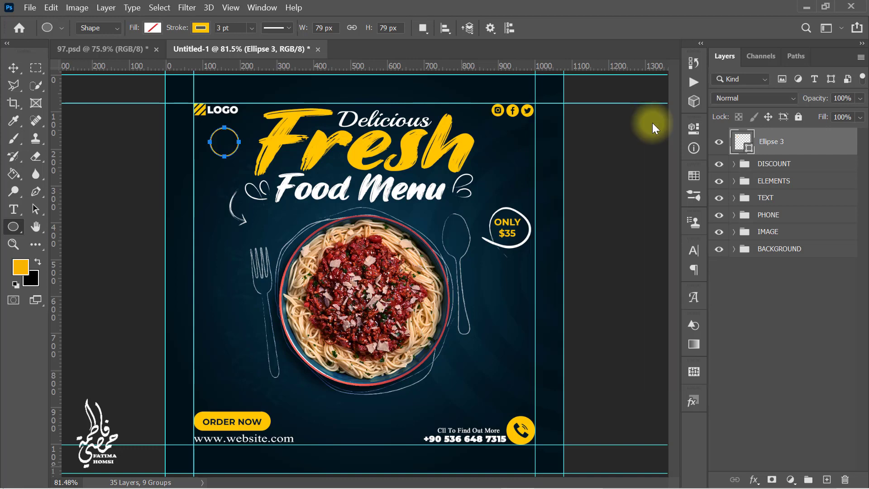
- Scale the yellow outlined circle below the logo down to about 21%
scroll(219, 141, "up", 2)
scroll(219, 141, "up", 4)
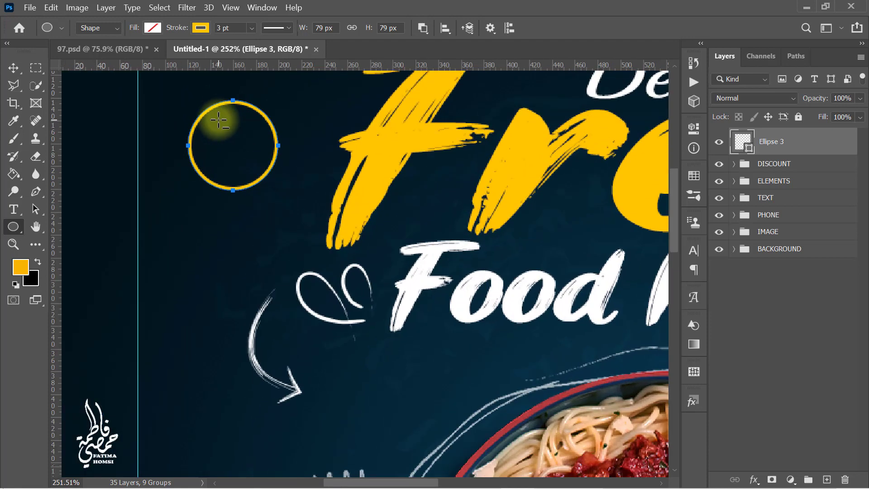
key("ctrl+t")
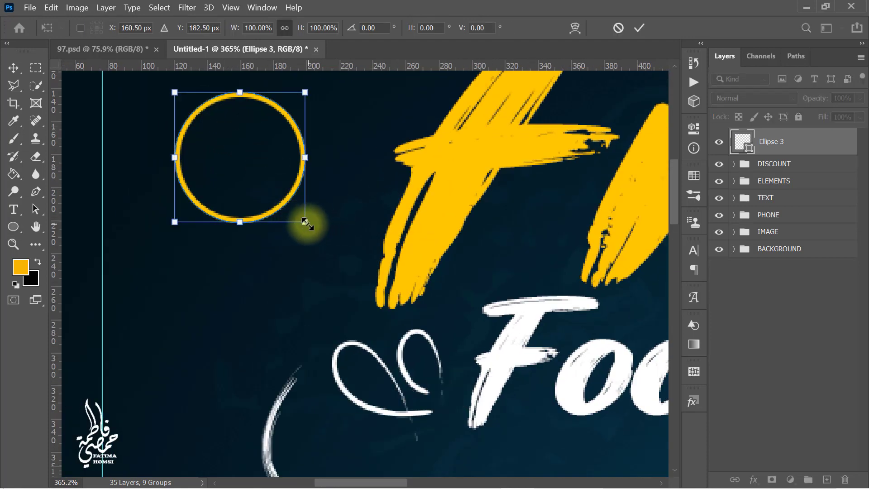
left_click_drag(305, 222, 255, 206)
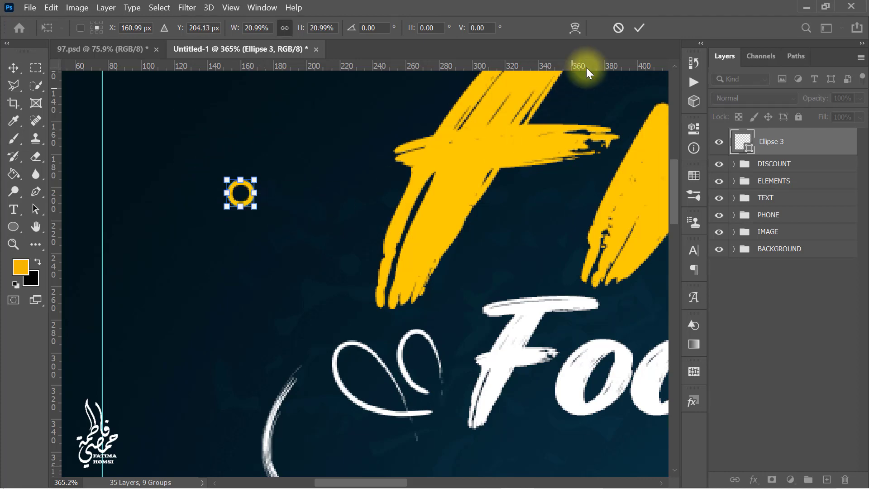
left_click(640, 28)
- Duplicate the small yellow ring within its shape layer and place the copy below the spoon, beside the plate's lower-right edge
scroll(534, 180, "down", 2)
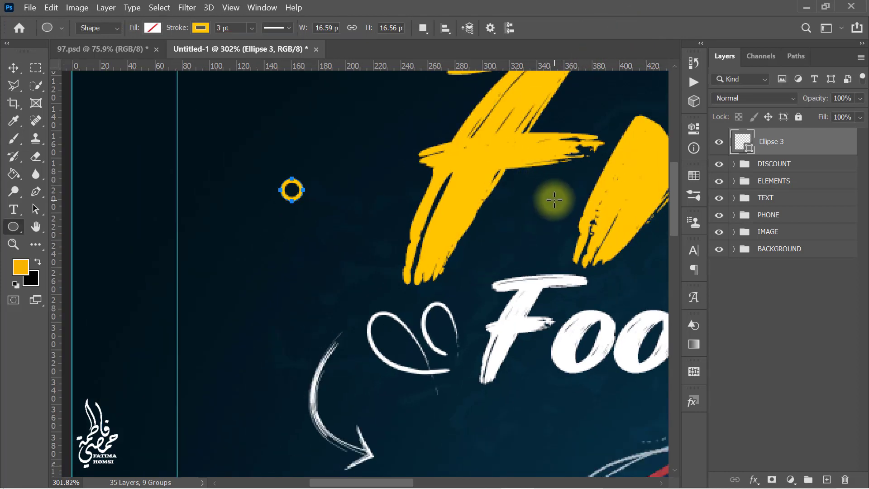
left_click_drag(553, 194, 471, 199)
scroll(398, 202, "down", 5)
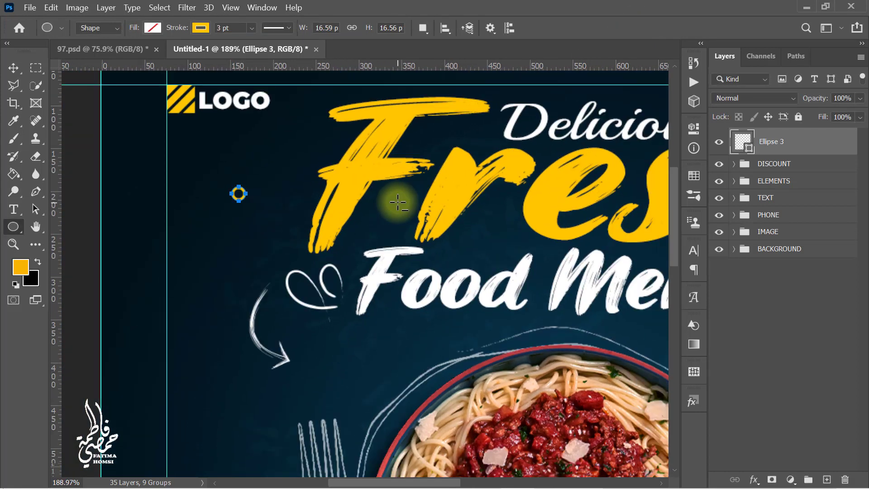
scroll(398, 203, "down", 3)
key("ctrl+0")
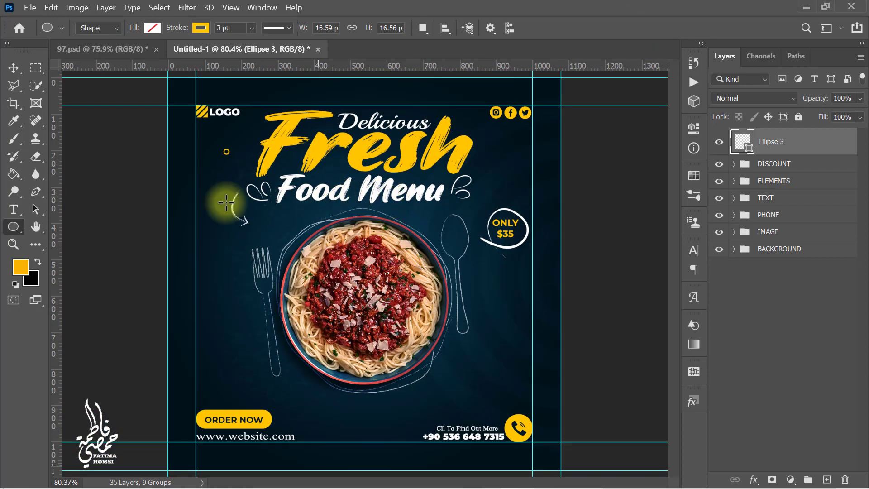
left_click(34, 209)
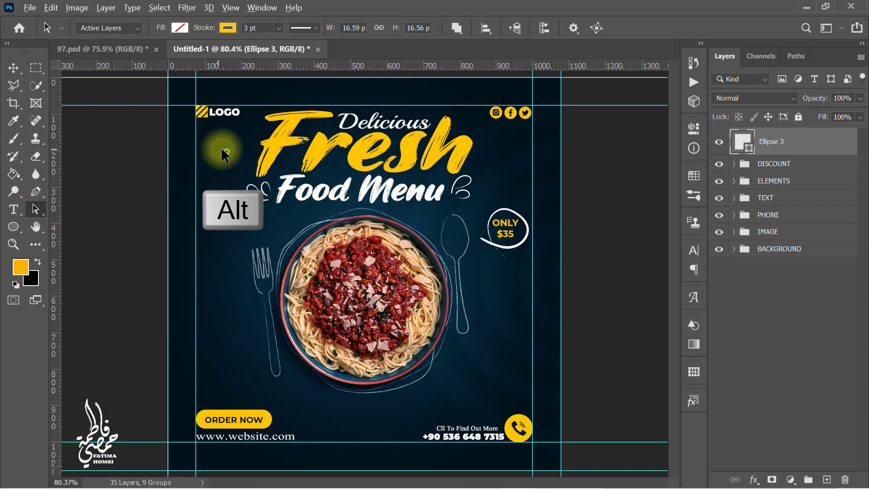
left_click_drag(226, 148, 491, 376)
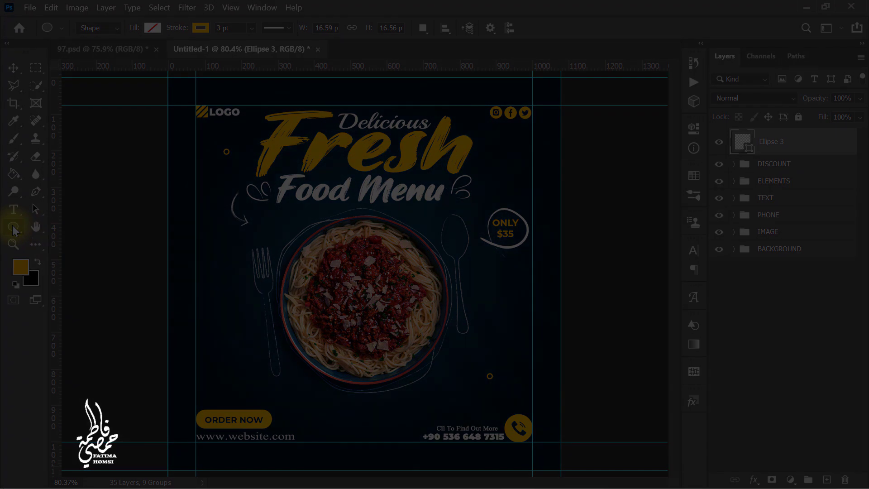
- Draw a narrow upright rectangle about 13 × 45 px to the left of the fork and fill it with yellow
right_click(12, 227)
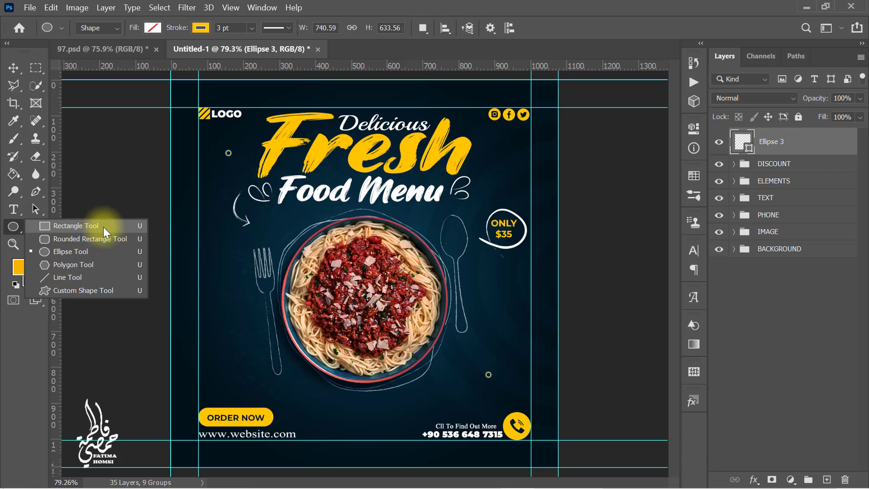
left_click(105, 227)
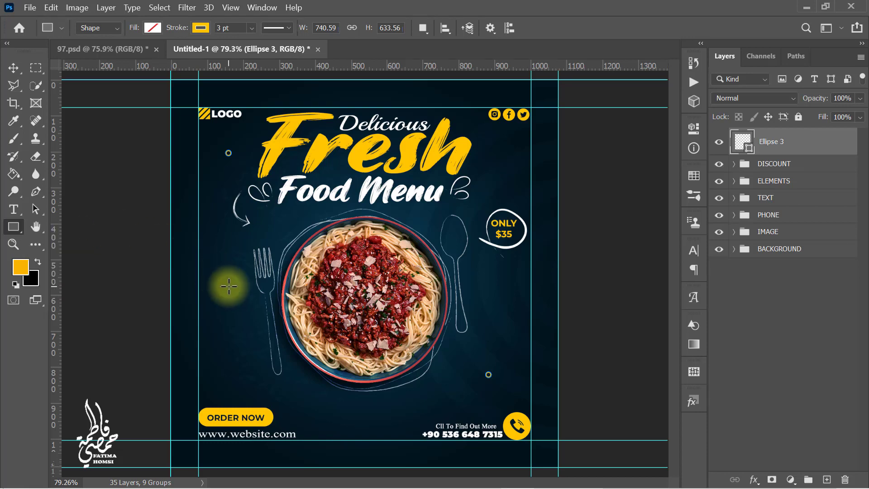
scroll(228, 286, "up", 9)
scroll(231, 394, "down", 3)
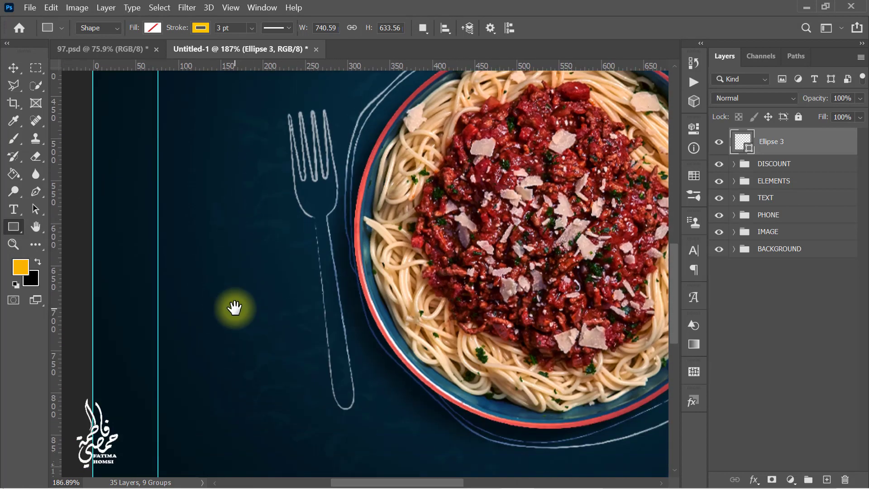
left_click_drag(227, 255, 239, 294)
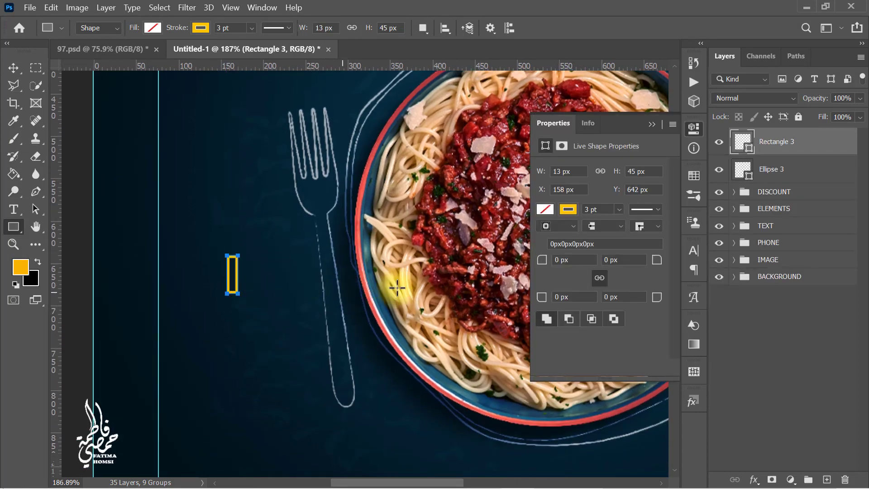
left_click(545, 209)
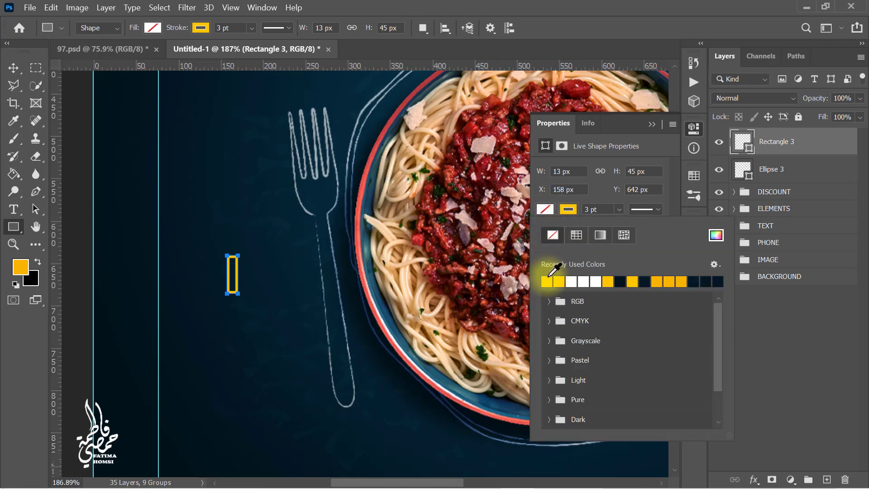
left_click(652, 125)
- Rotate the small yellow rectangle about 37.5° clockwise
key("ctrl+t")
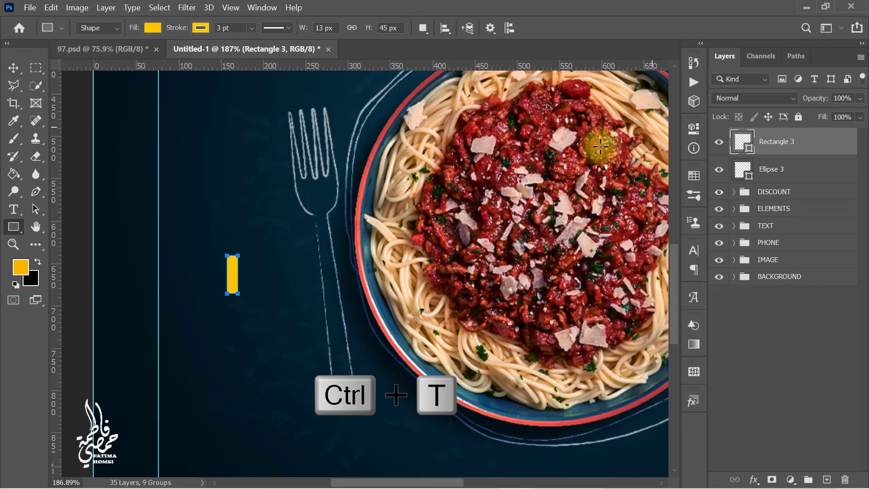
left_click_drag(267, 225, 290, 255)
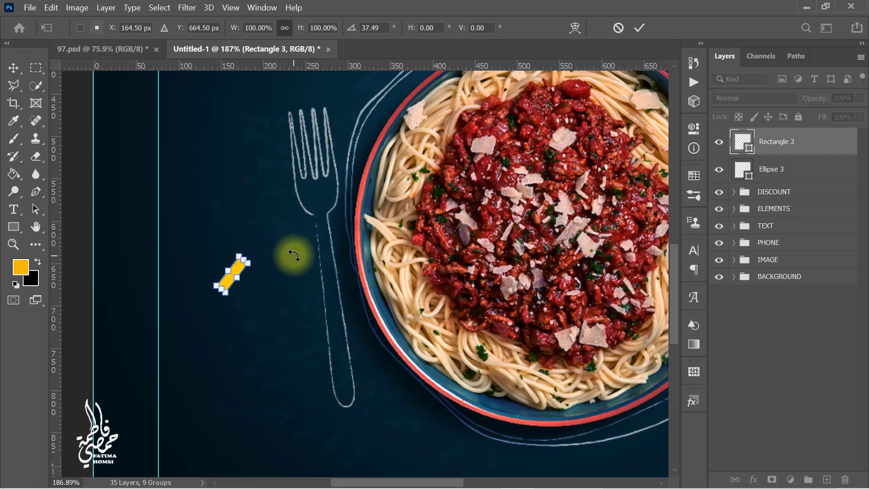
left_click(638, 28)
- Duplicate the slanted rectangle and rotate the copy by about -74° so the two bars cross in an X
key("ctrl+j")
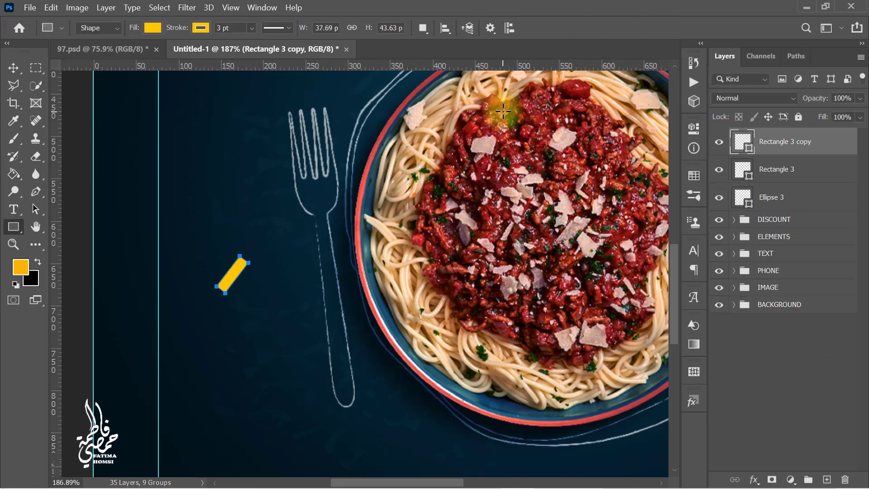
key("ctrl+t")
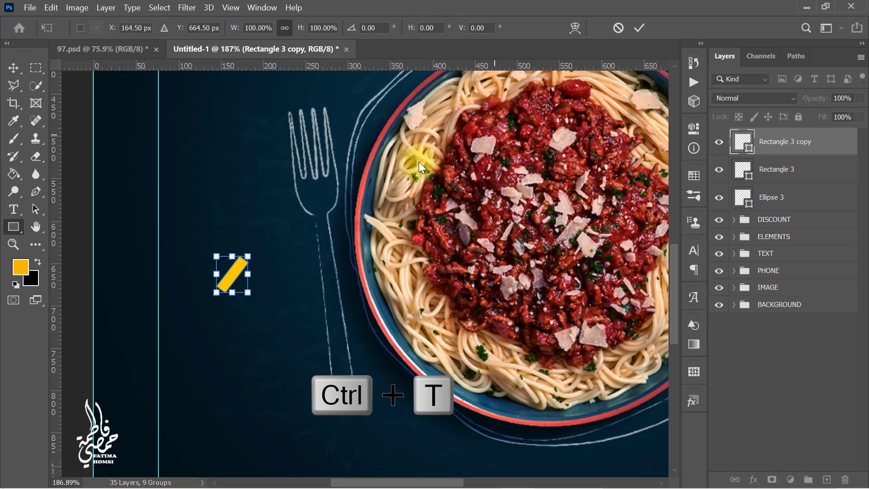
left_click_drag(262, 232, 193, 220)
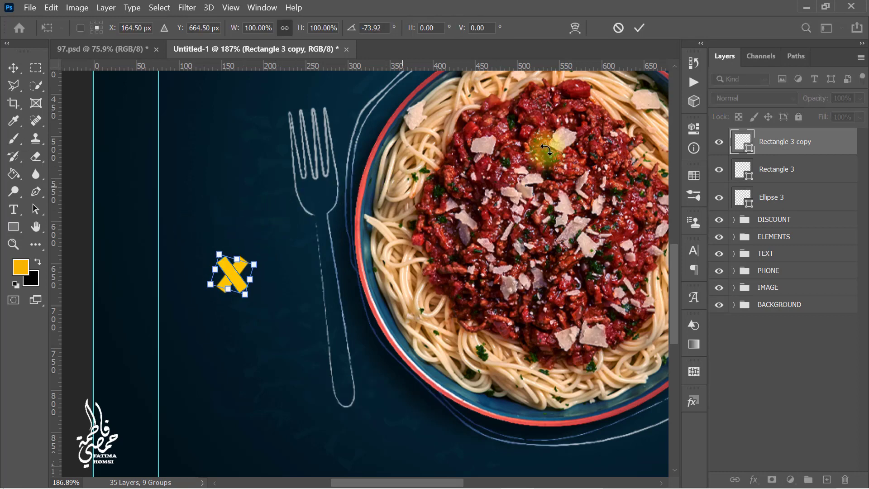
left_click(639, 28)
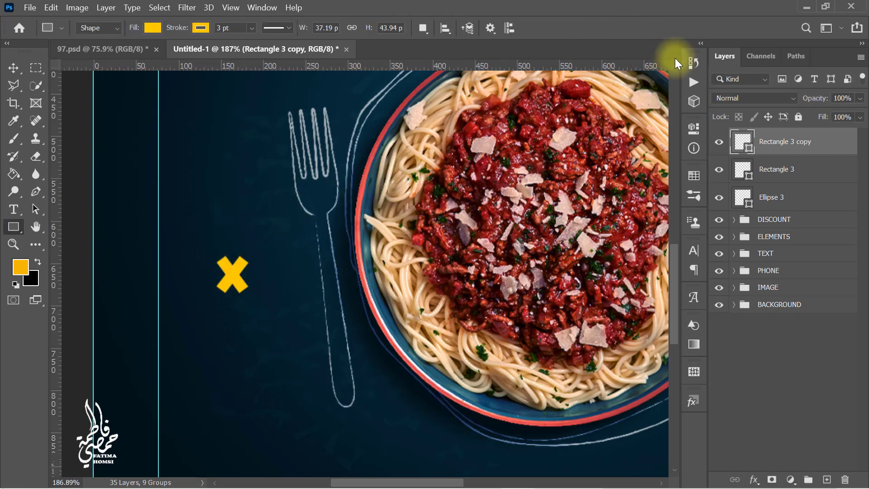
- Select both crossed rectangle layers and scale the X down to 35.25%
left_click(816, 176, "shift")
key("ctrl+t")
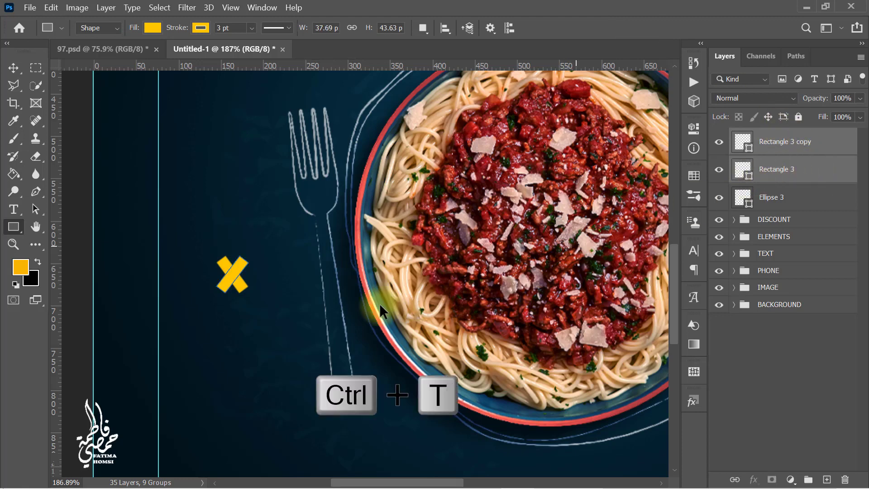
left_click_drag(252, 296, 232, 286)
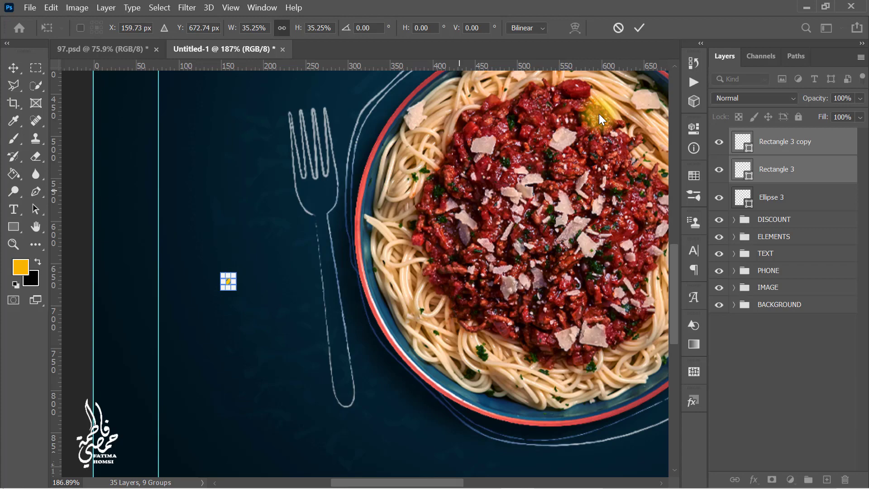
left_click(638, 29)
- Duplicate the small yellow X and place the copy to the right of the spoon, just inside the right margin guide
scroll(549, 145, "down", 2)
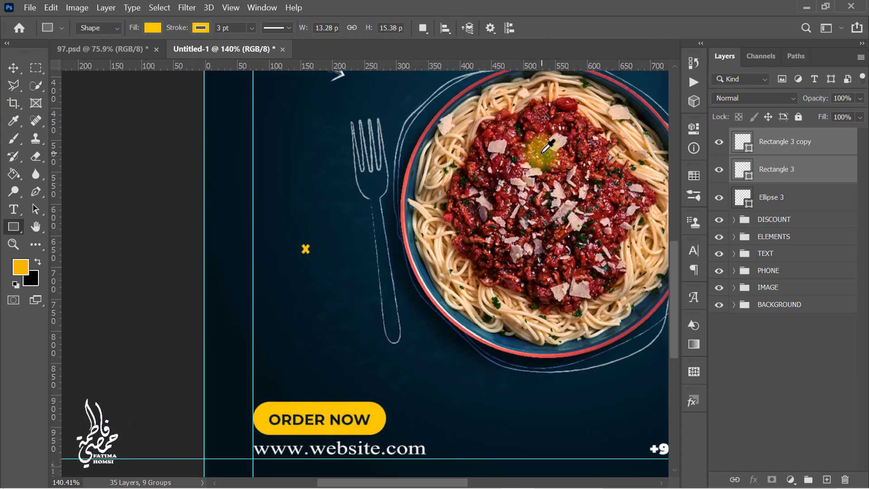
scroll(548, 146, "down", 3)
key("ctrl+j")
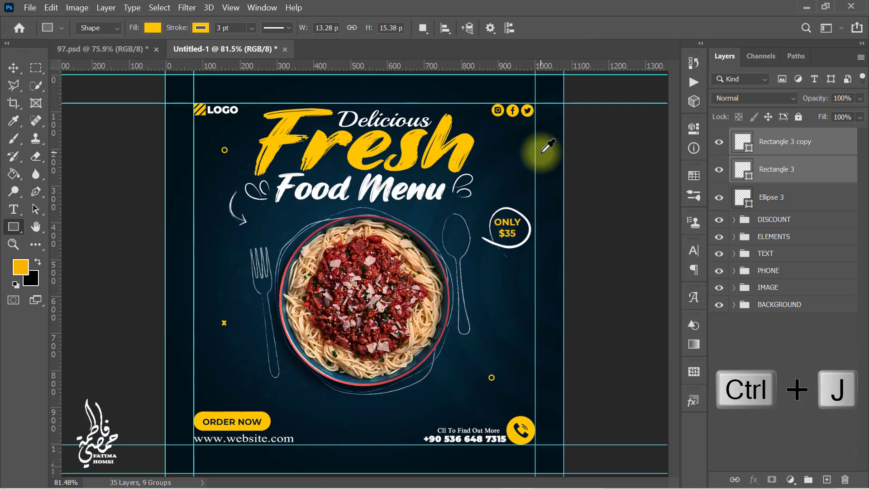
key("ctrl+t")
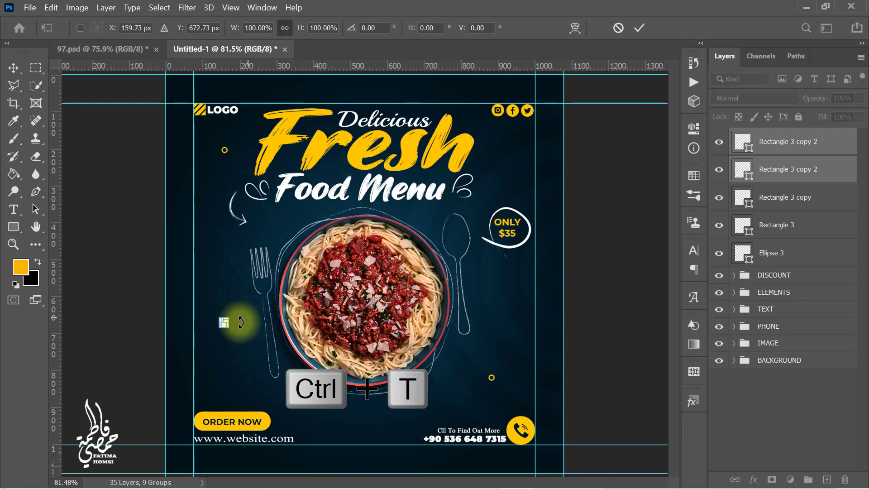
left_click_drag(225, 323, 531, 300)
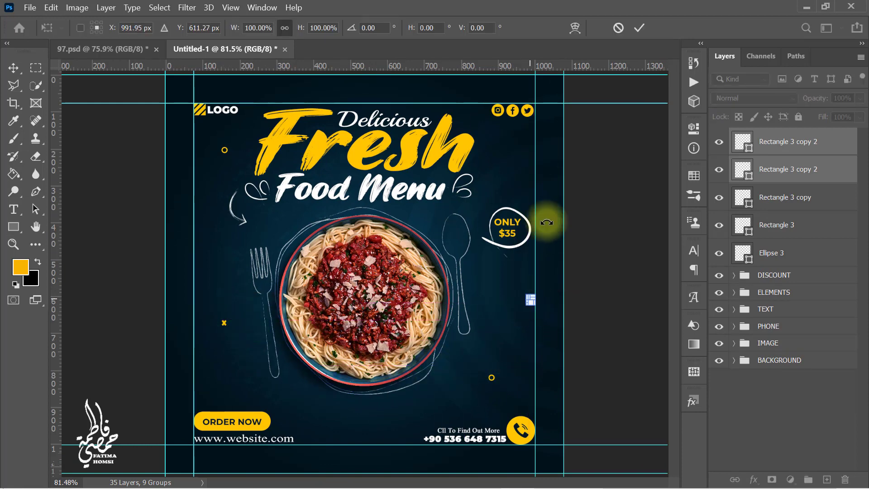
left_click(640, 28)
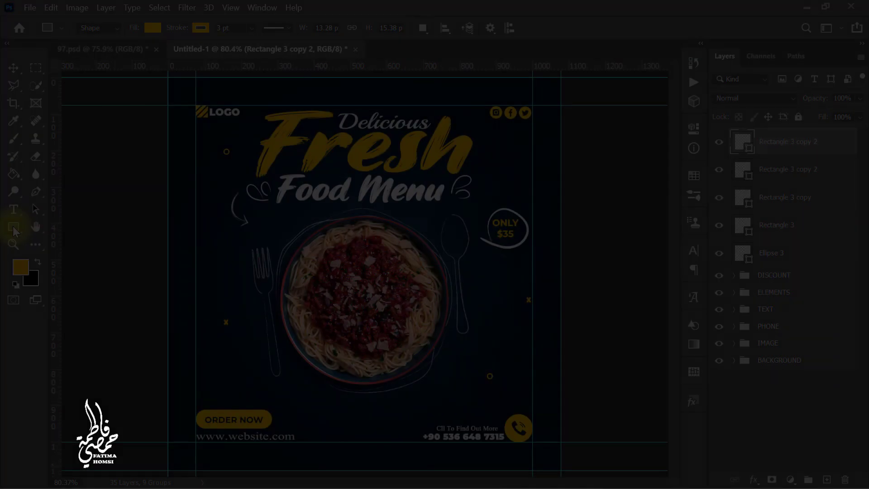
- Draw a circle about 14 × 14 px with the Ellipse tool just below the Instagram icon
right_click(14, 226)
left_click(93, 251)
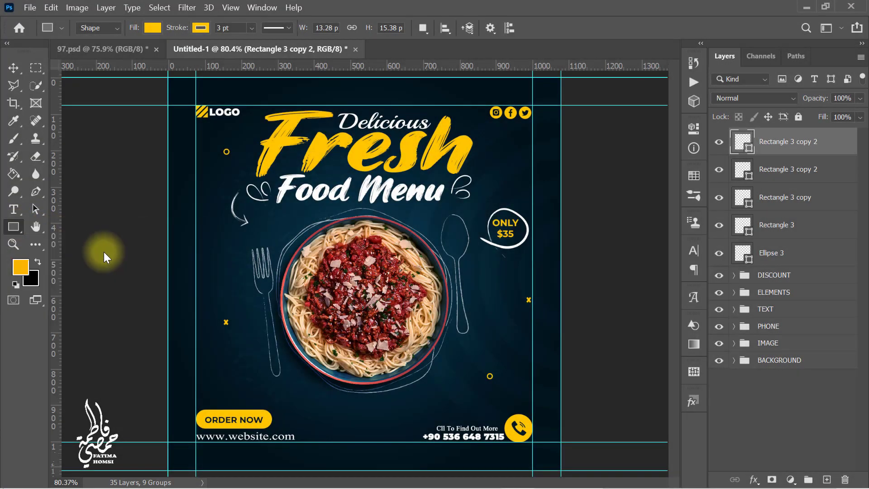
scroll(521, 149, "up", 3)
scroll(518, 142, "up", 2)
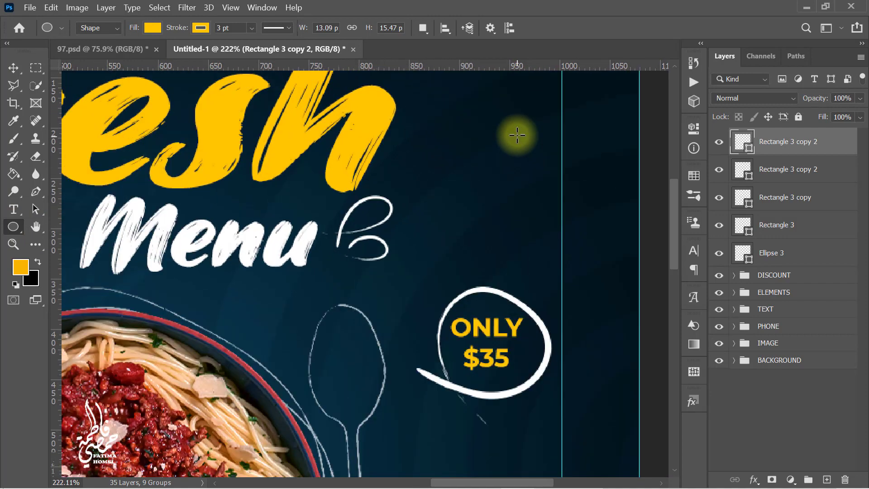
left_click_drag(514, 134, 519, 218)
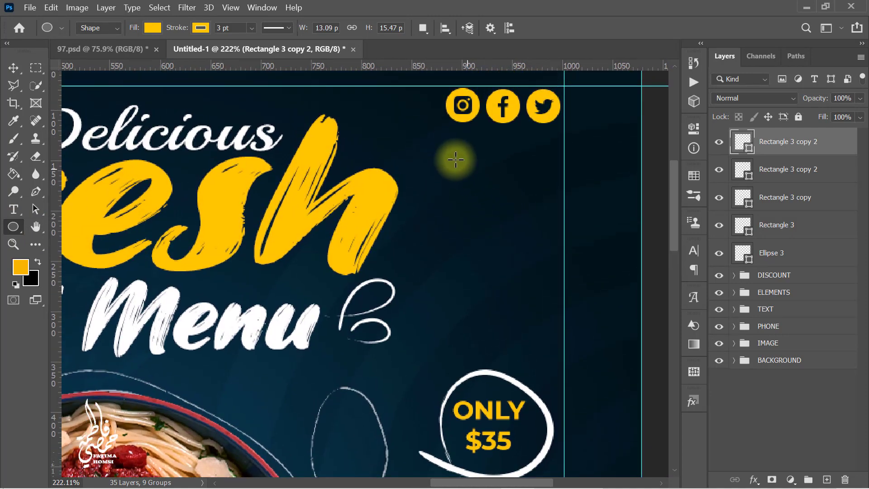
left_click_drag(440, 151, 454, 171)
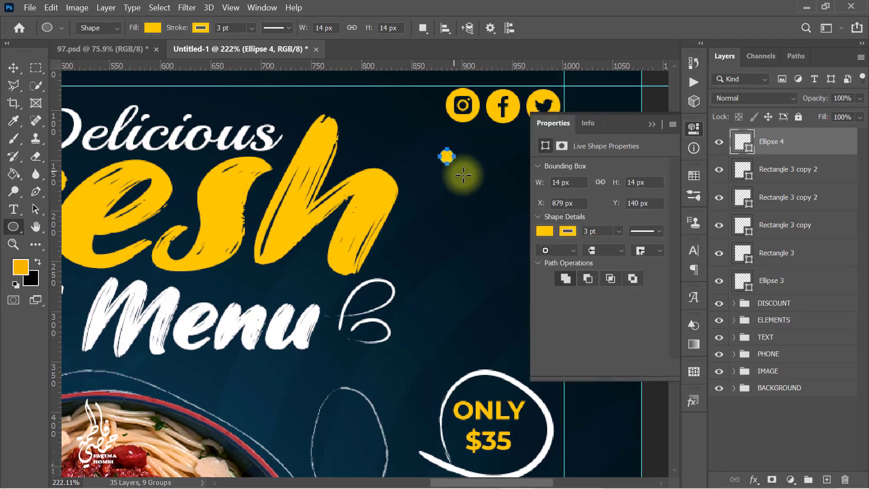
- Set both the fill and the stroke of the small circle to white
left_click(544, 231)
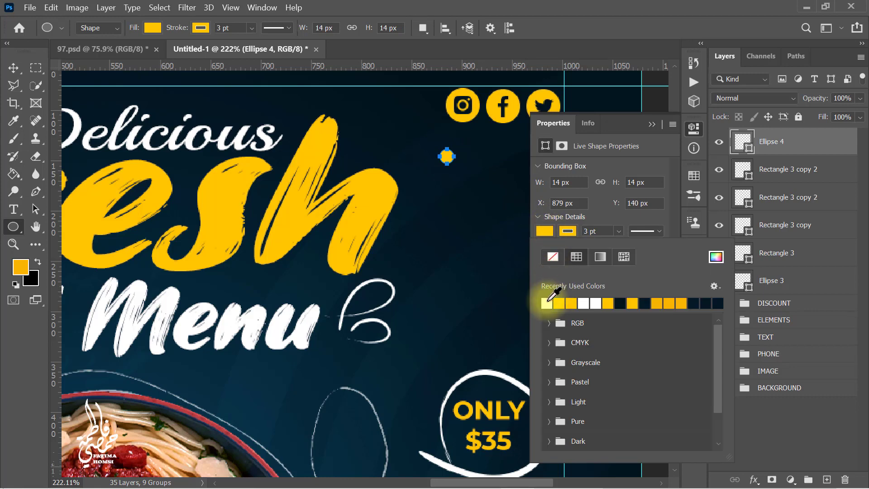
left_click(564, 231)
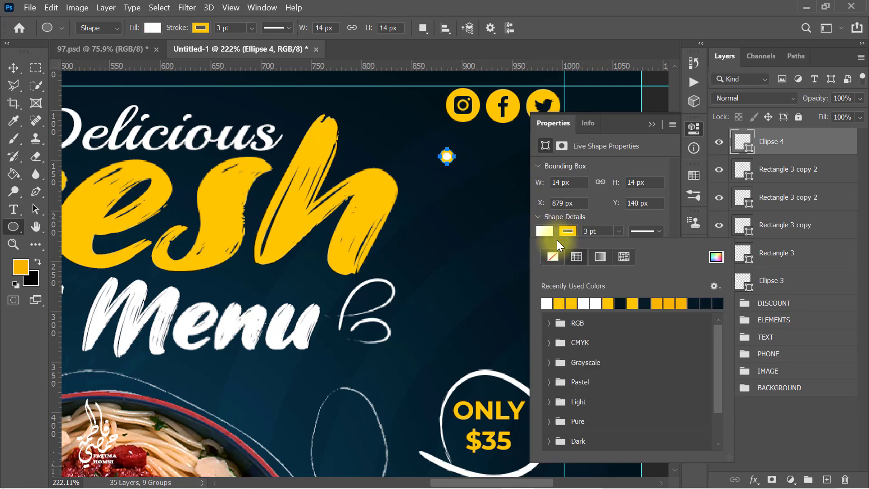
left_click(547, 303)
left_click(599, 211)
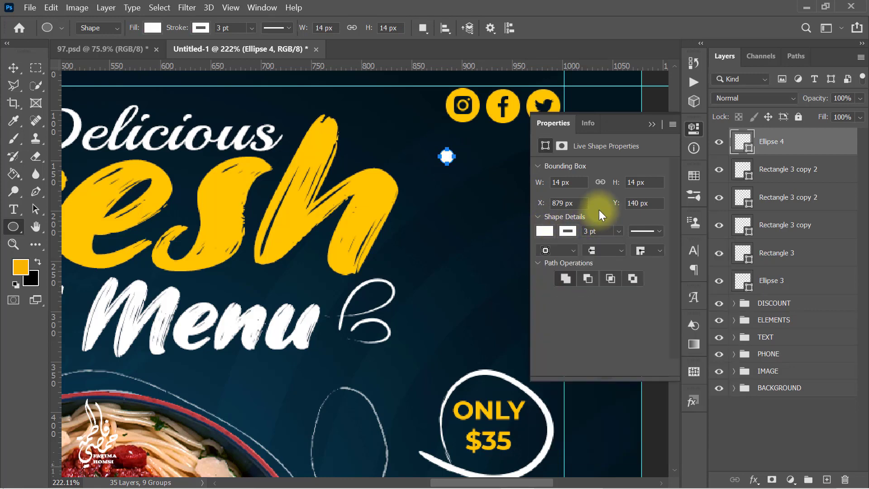
left_click(652, 125)
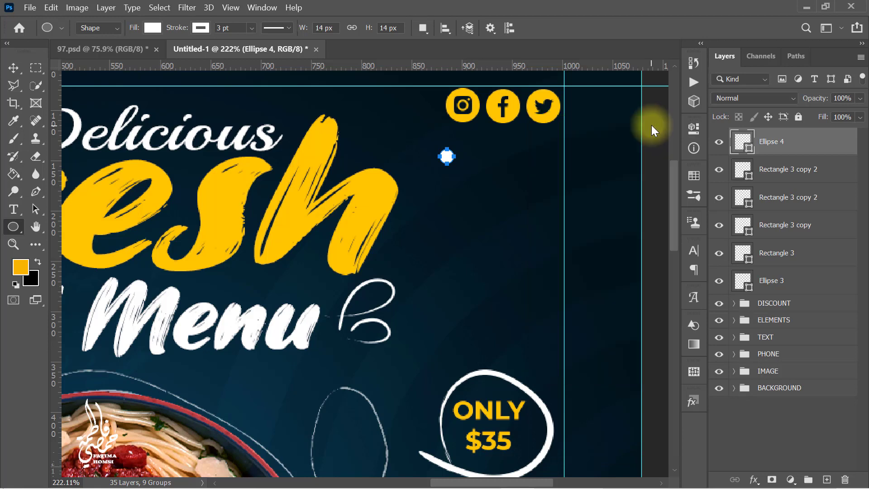
- Copy the white dot downward into a column of five within the same shape layer, and duplicate the column sideways into a three-column grid
left_click(36, 210)
left_click(447, 158)
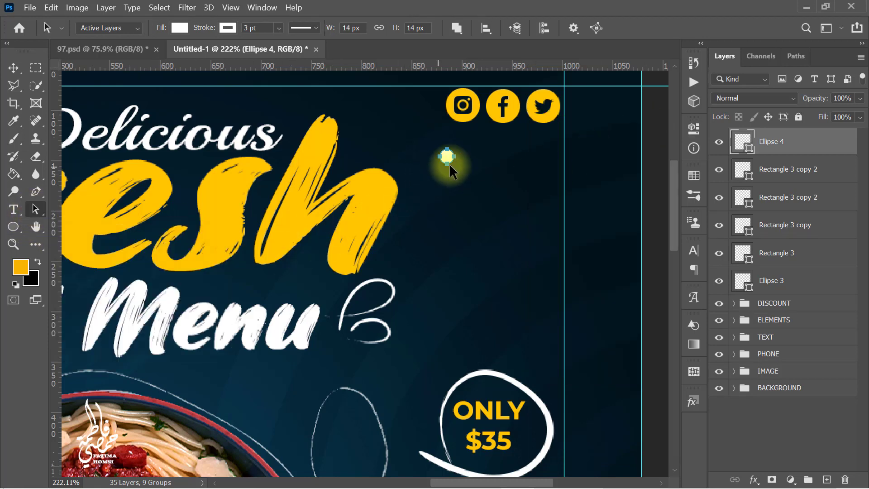
key("alt")
left_click_drag(447, 158, 448, 193)
left_click_drag(448, 193, 446, 221)
left_click_drag(446, 221, 449, 281)
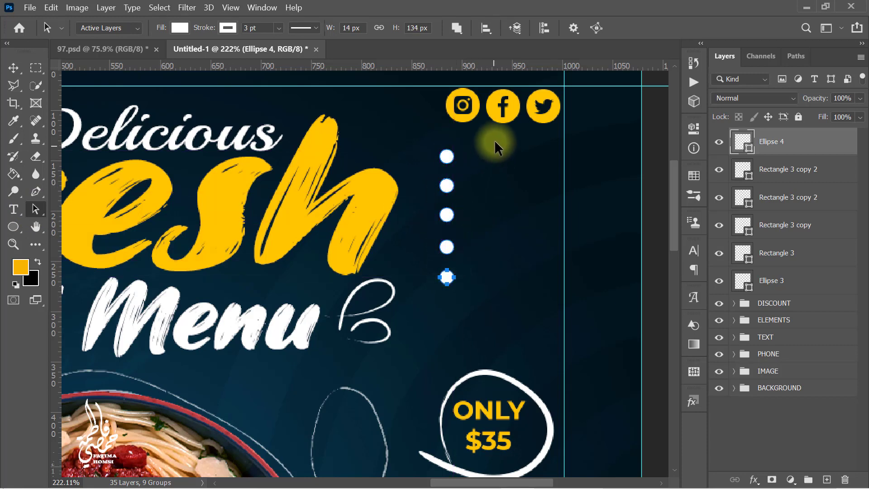
left_click_drag(493, 135, 442, 308)
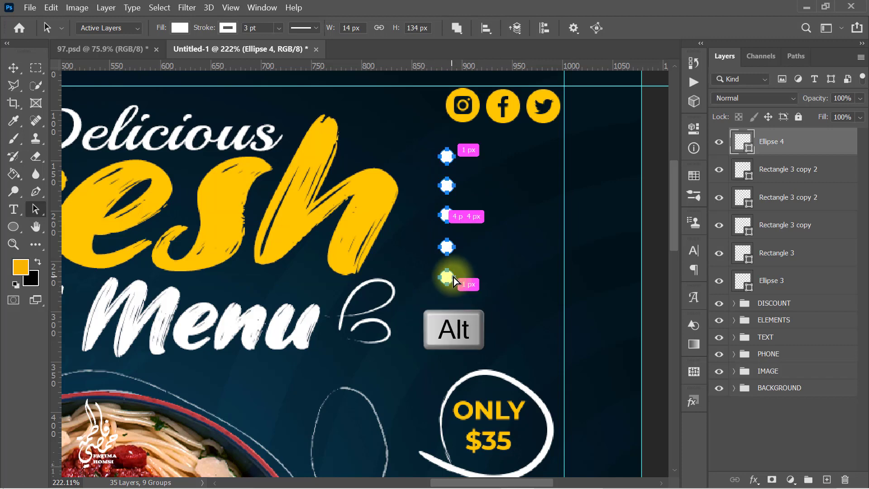
left_click_drag(447, 278, 473, 215)
- Scale the dot grid down to 32.89% and place it above the price badge, to the right of the headline
key("ctrl+t")
scroll(501, 278, "down", 2)
left_click_drag(462, 202, 520, 267)
scroll(521, 290, "down", 2)
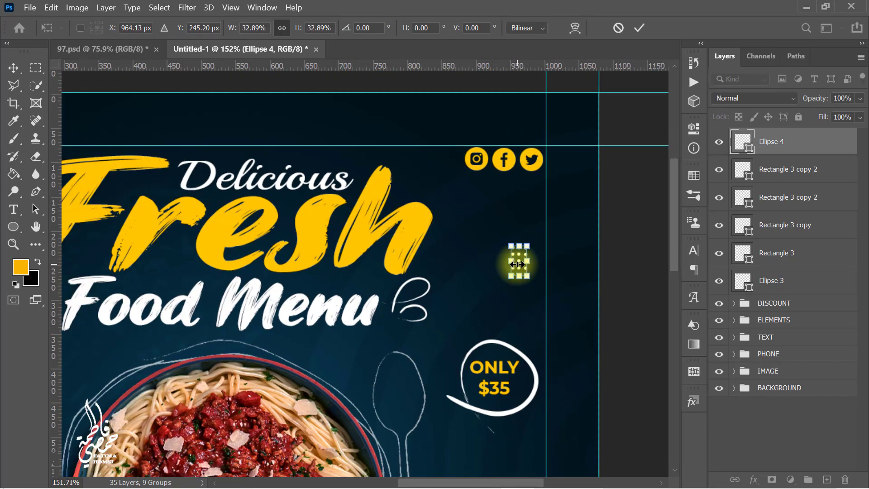
left_click(637, 29)
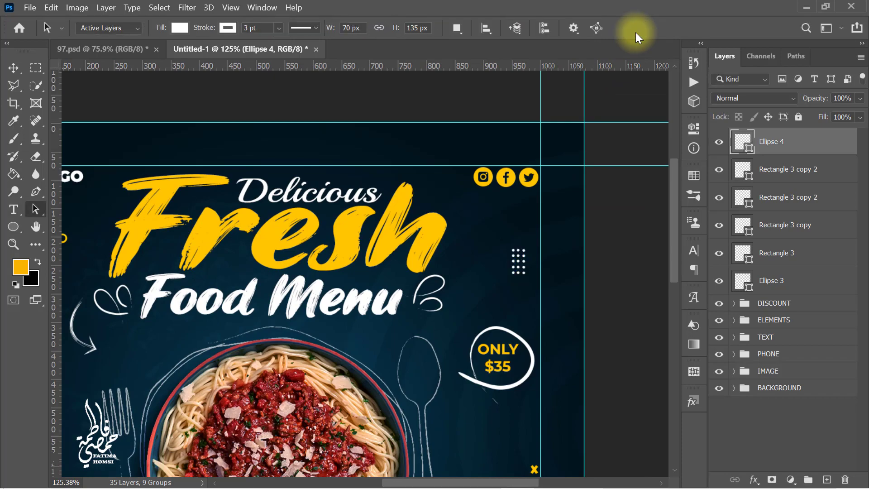
scroll(471, 233, "down", 2)
scroll(471, 233, "down", 3)
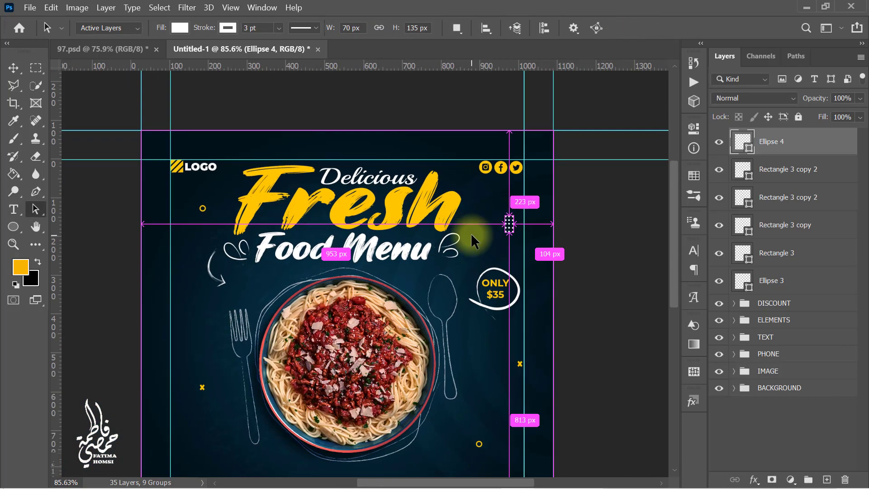